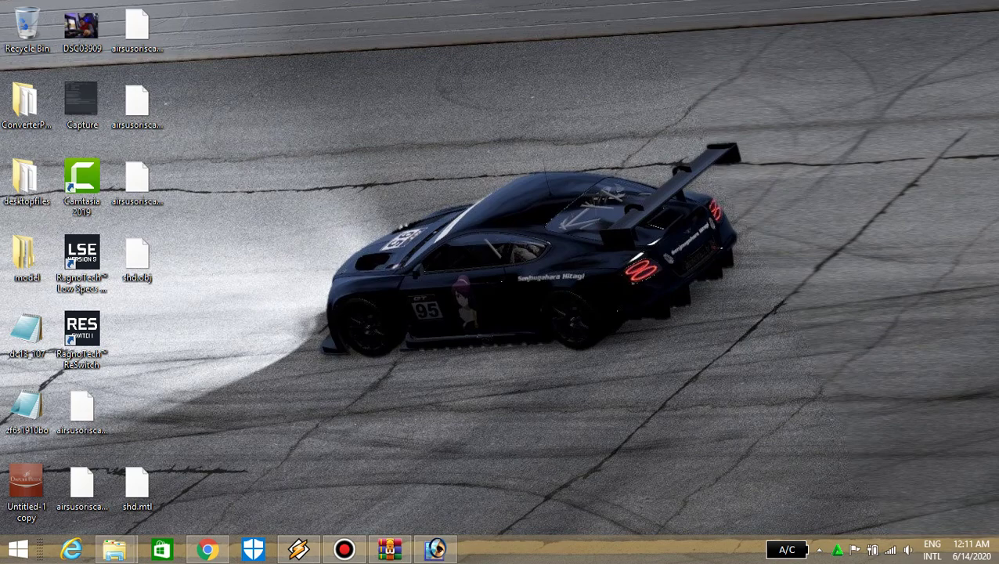
Switch to WinRAR and look through the three template PNG files in template ep4 sr2.rar
click(390, 548)
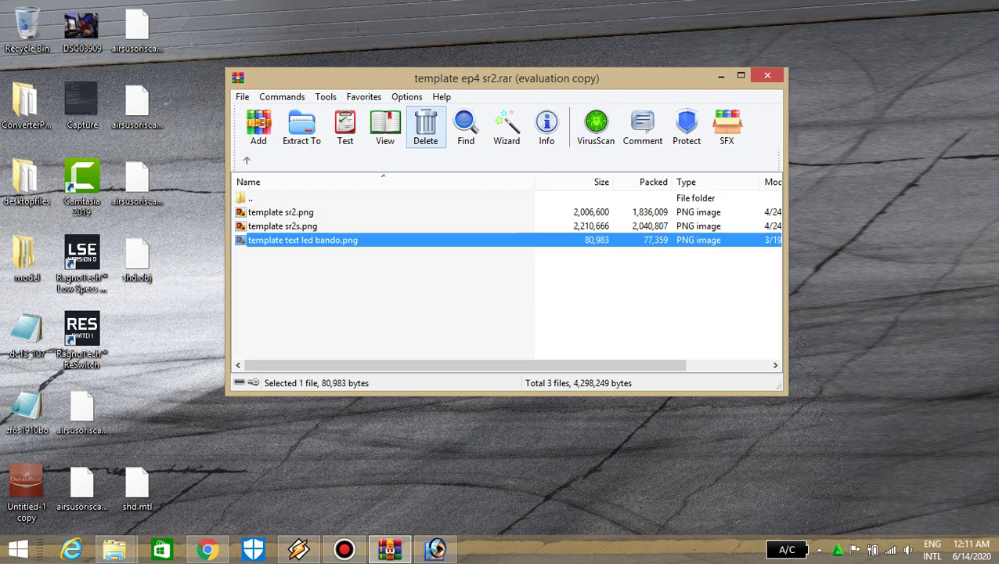
click(282, 225)
click(280, 212)
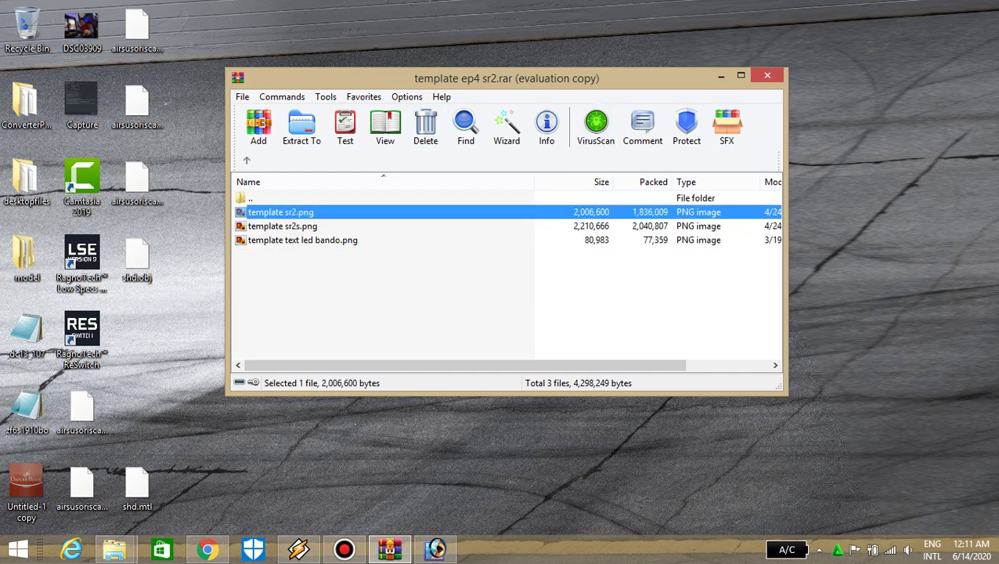
click(302, 240)
click(280, 212)
click(282, 225)
click(280, 212)
click(282, 226)
click(302, 239)
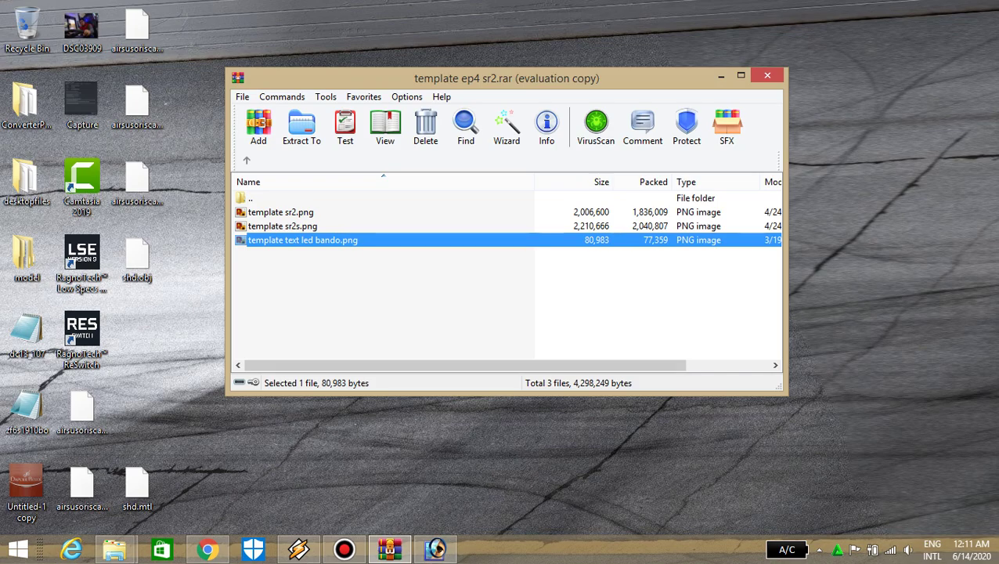
Switch to Photoshop and make Layer 3 visible in template sr2.psd
click(435, 550)
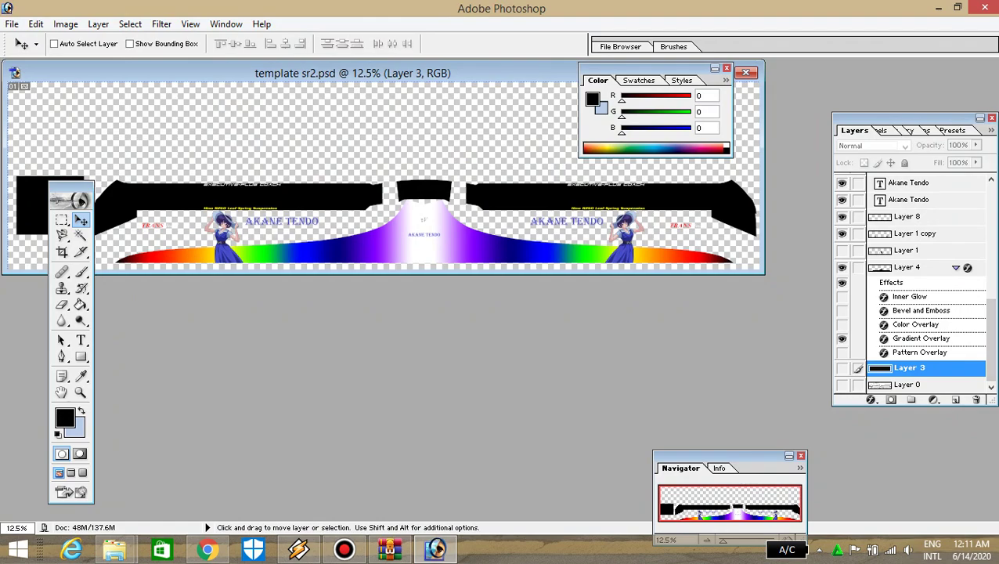
click(841, 367)
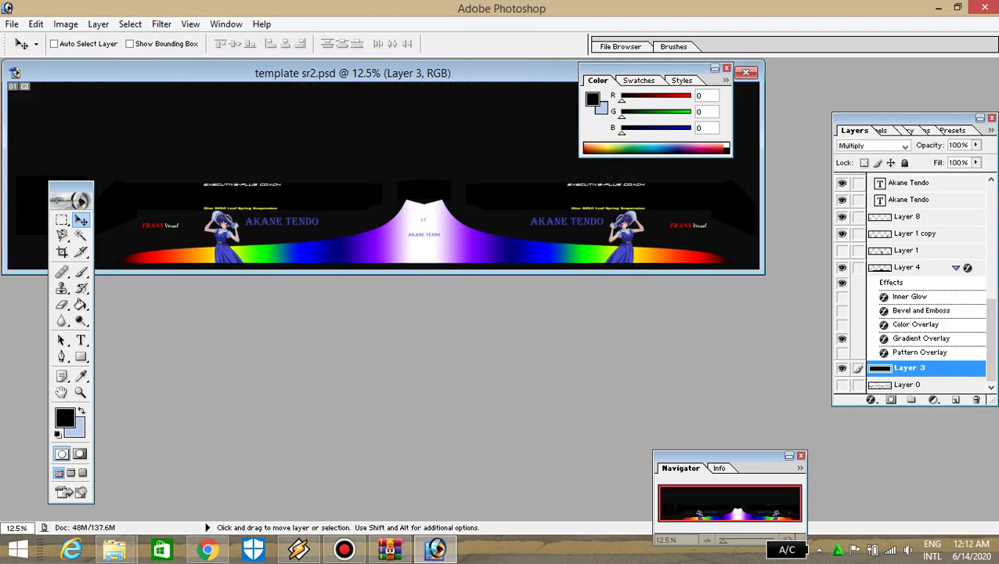
drag(353, 72, 368, 184)
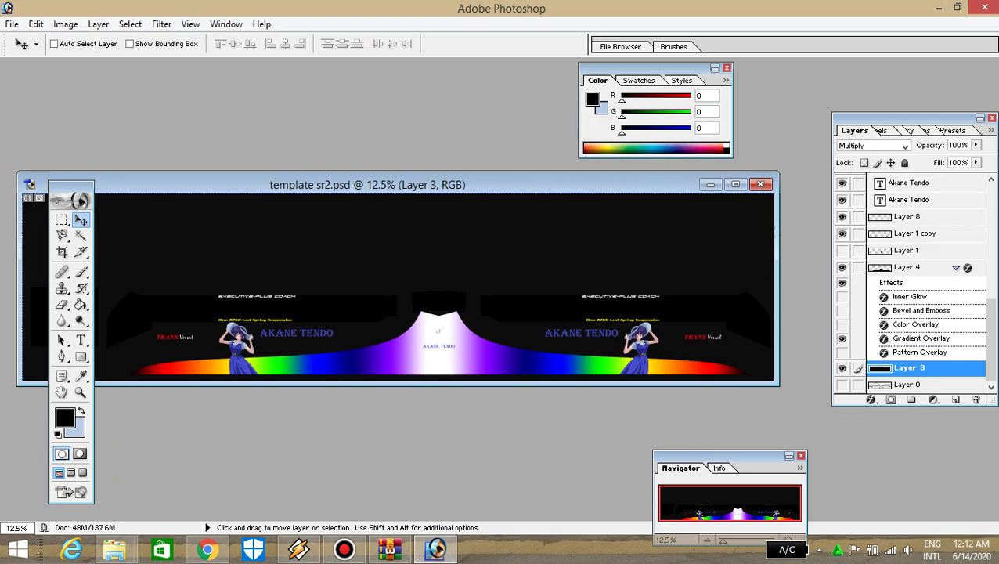
Examine the central front part of the livery at 100% zoom in a maximized document window
key(ctrl+plus)
key(ctrl+plus)
key(ctrl+plus)
key(ctrl+plus)
key(ctrl+plus)
key(ctrl+plus)
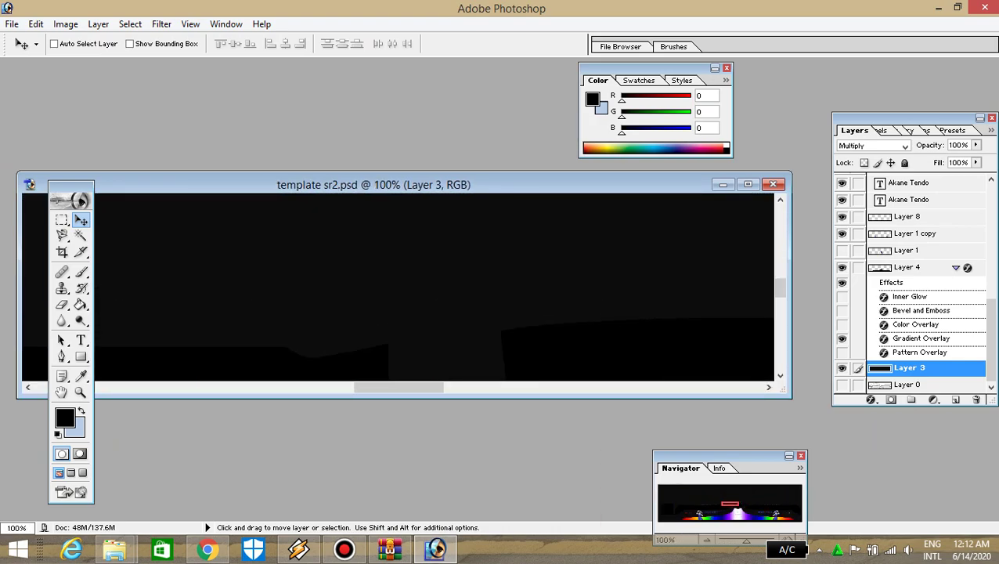
click(748, 184)
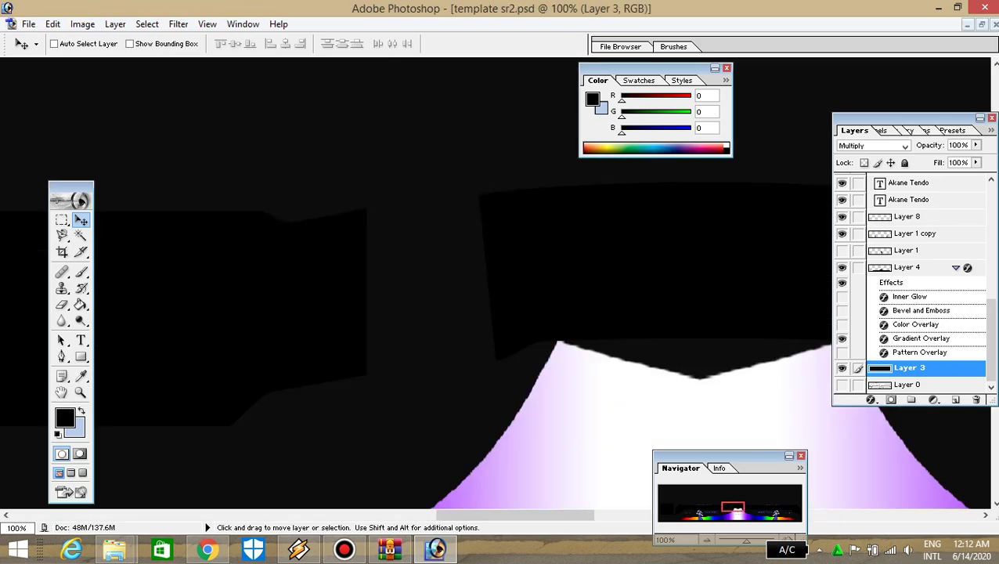
drag(900, 117, 771, 122)
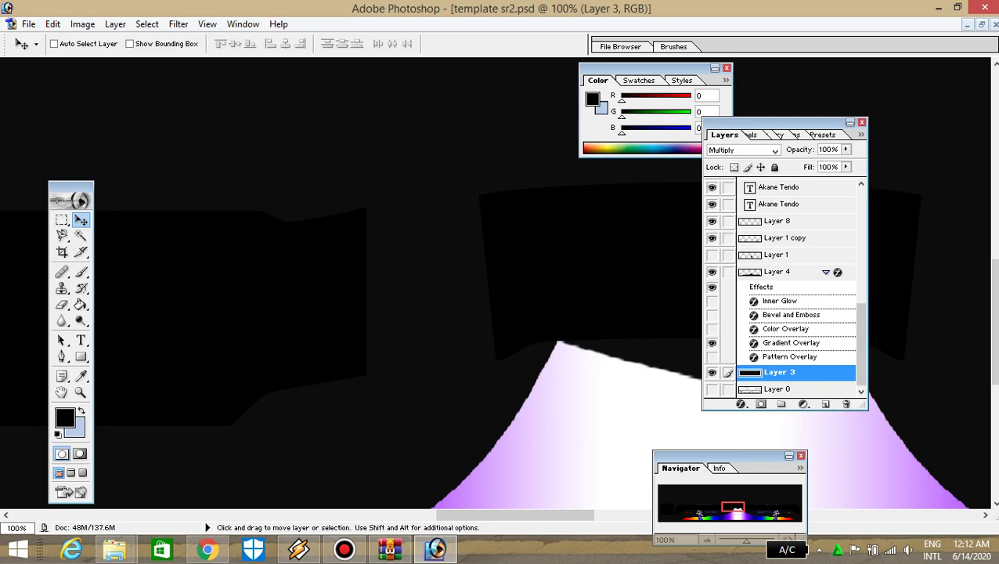
scroll(352, 282, down, 10)
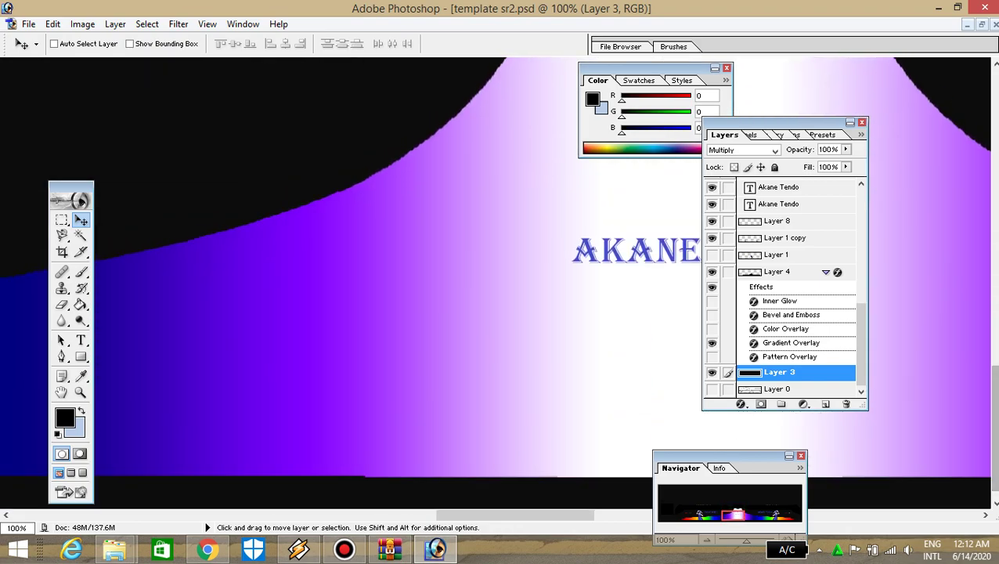
Browse to the PSD folder inside My Files,, on Local Disk (G:) and open the akane_tendo DDS texture
key(super)
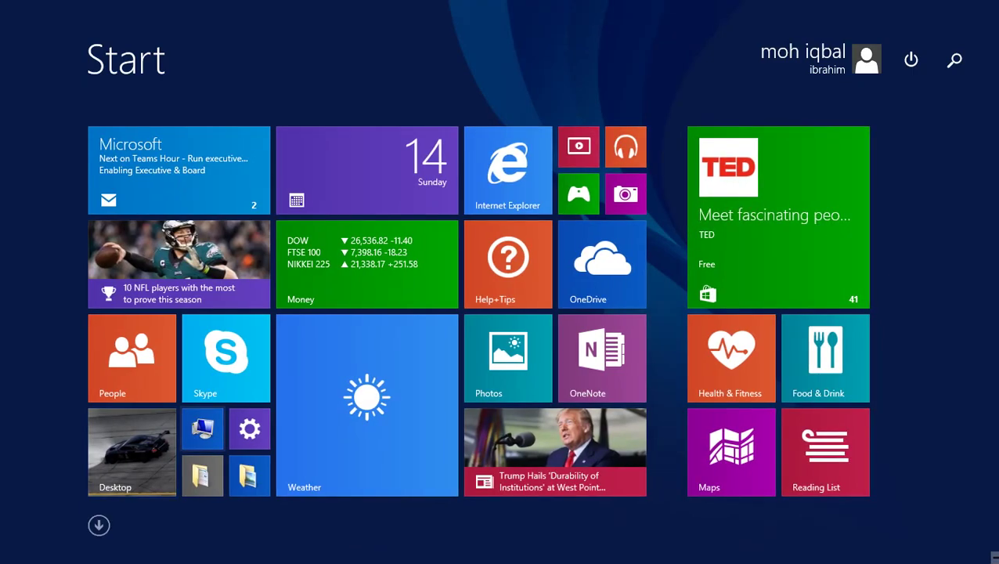
click(195, 423)
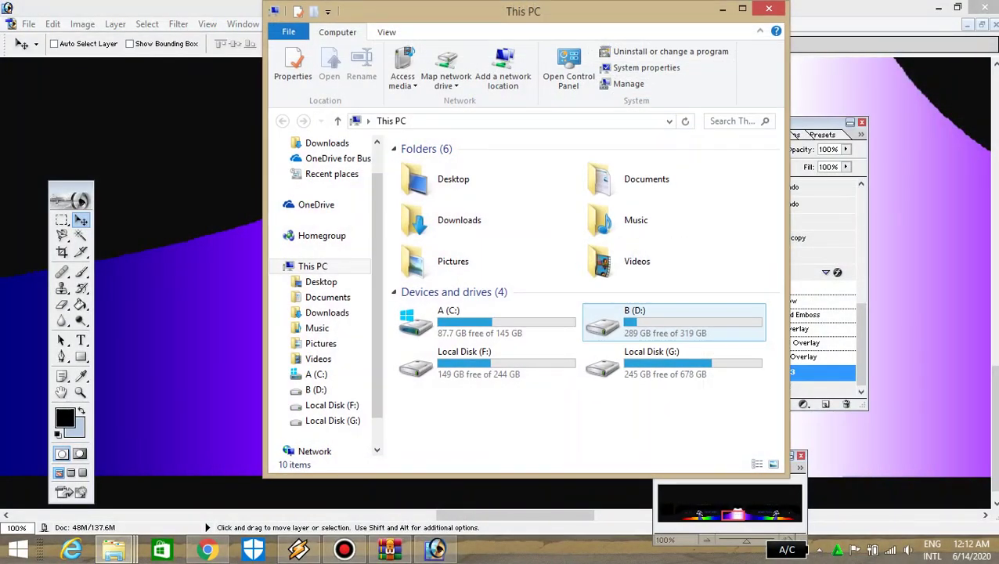
double_click(650, 357)
double_click(430, 273)
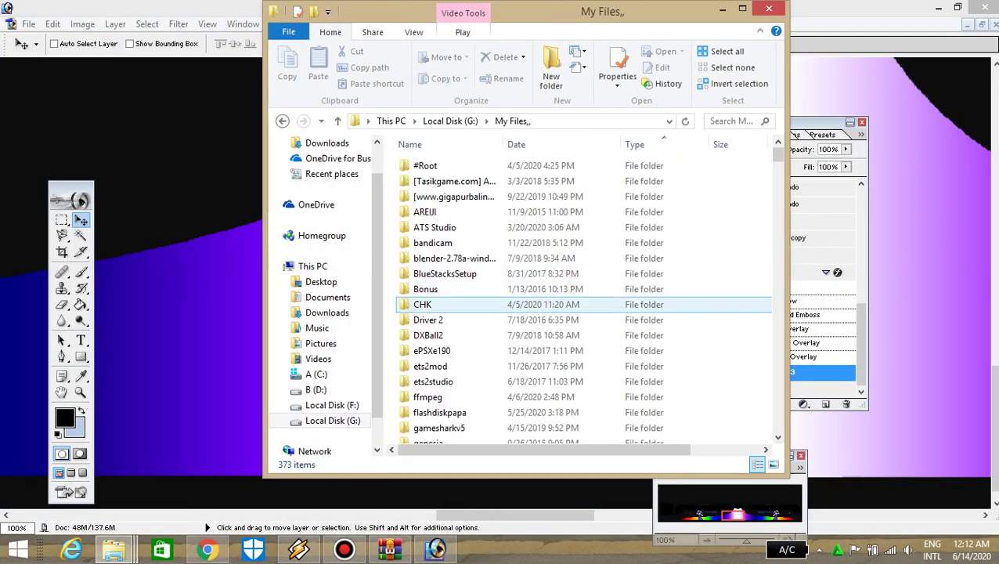
key(p)
key(s)
key(Return)
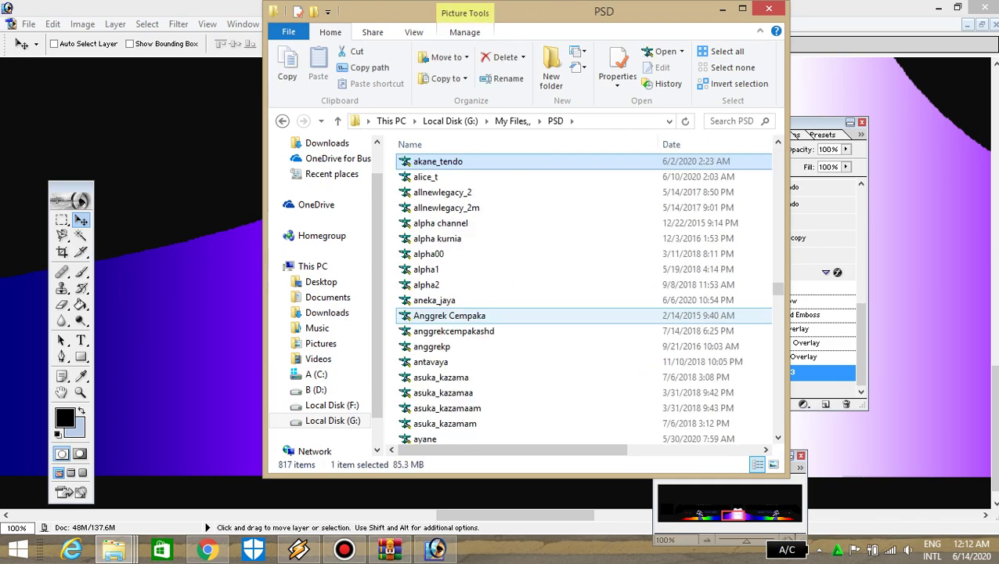
key(Return)
Close the extra PSD folder window and bring the remaining one to the front
mouse_move(114, 549)
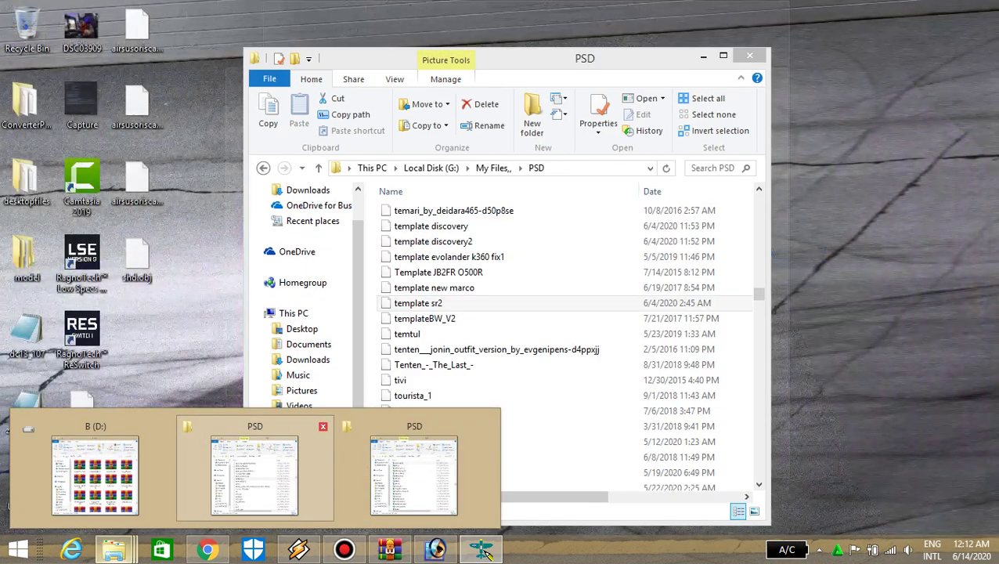
click(322, 425)
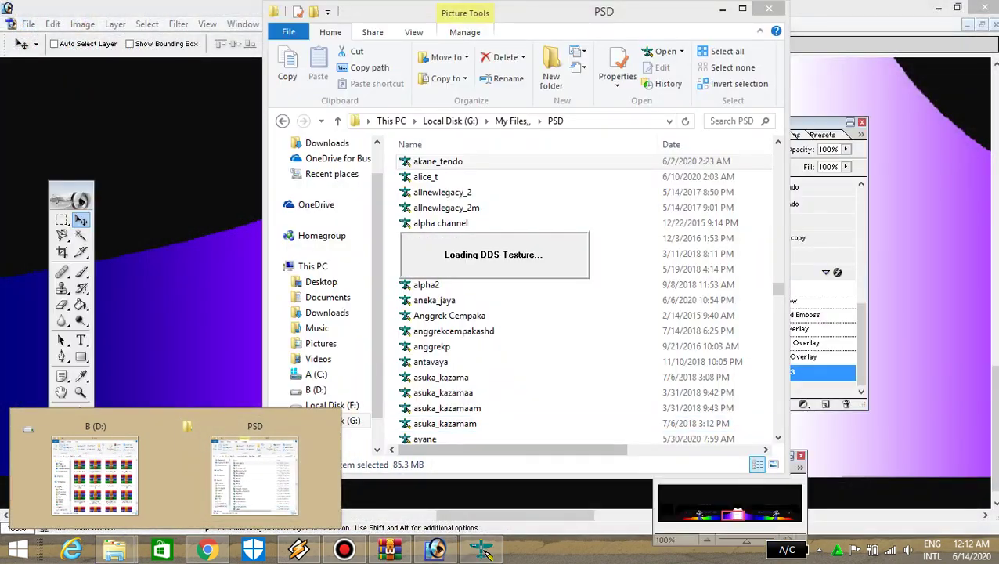
click(254, 469)
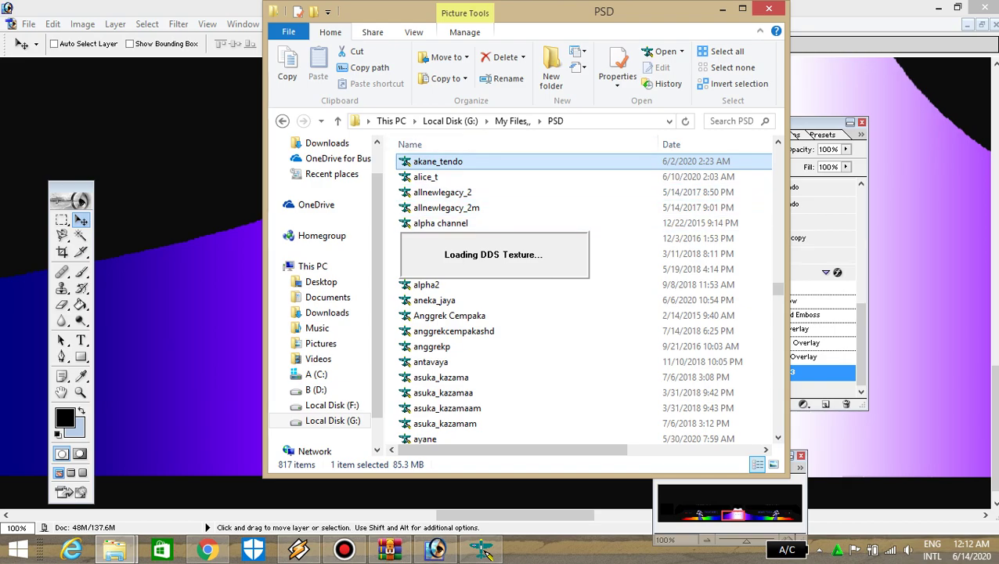
Switch to Photoshop and try to save template sr2.psd as a D3D/DDS copy named template sr2 copy.dds
key(alt+Tab)
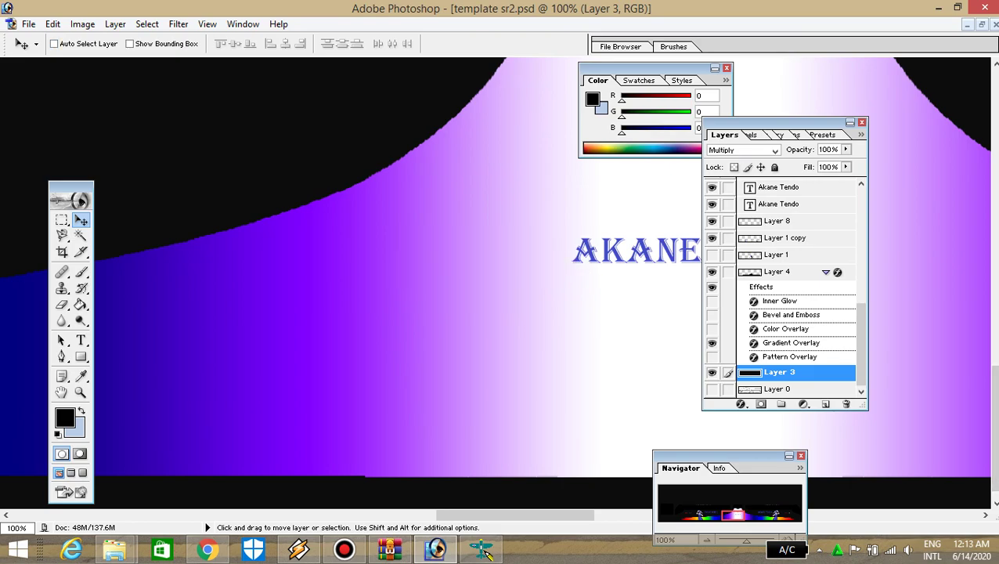
click(28, 24)
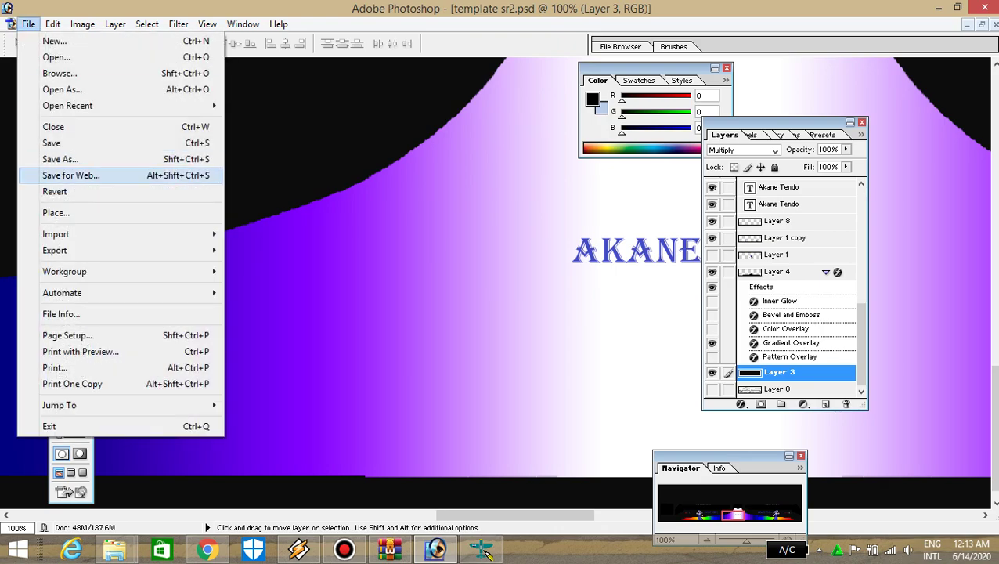
click(60, 159)
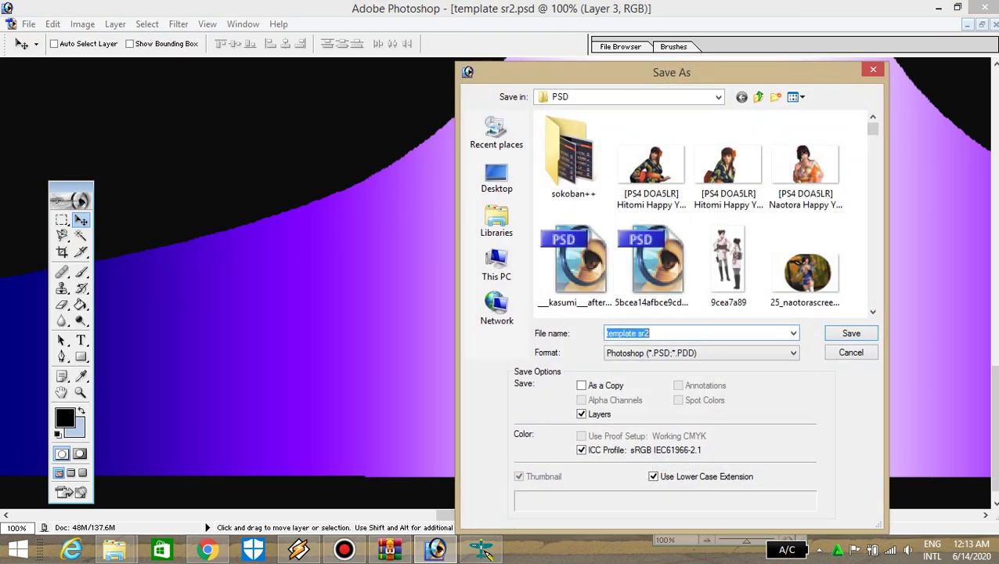
click(701, 352)
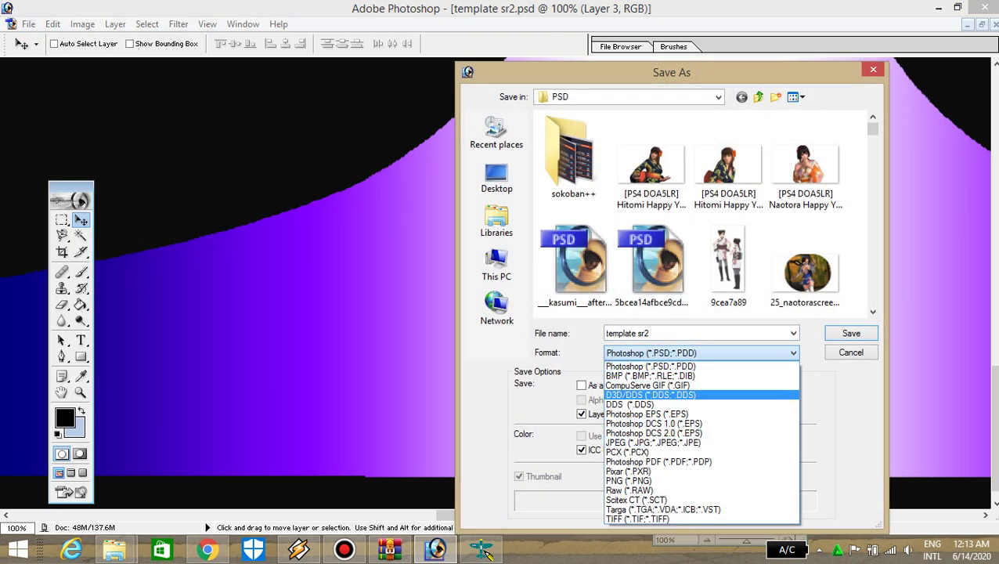
click(701, 392)
click(643, 333)
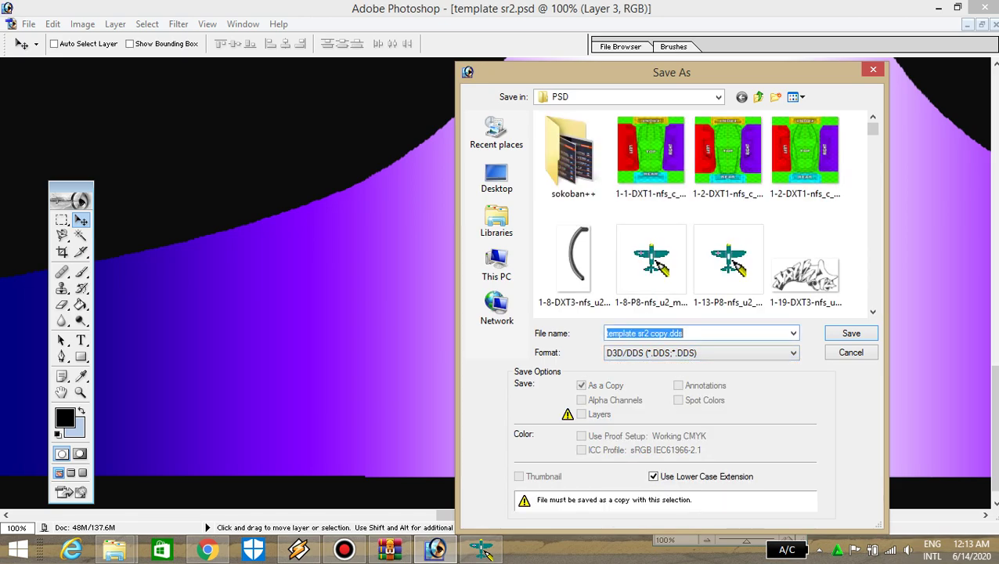
key(Return)
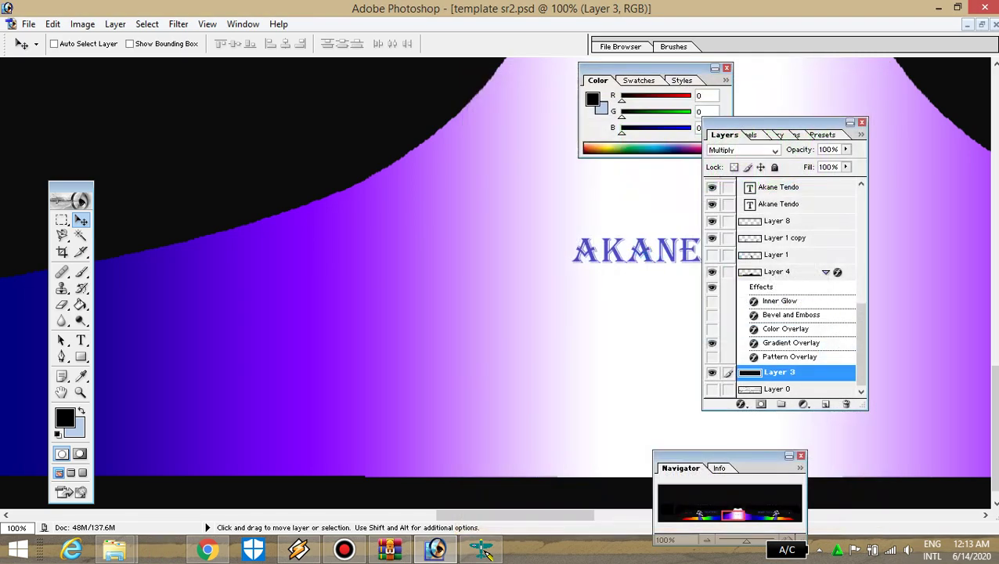
Try to save a D3D/DDS copy named TEST as an 8.8.8.8 ARGB 32 bpp 2D texture with generated MIP maps
click(28, 24)
click(28, 24)
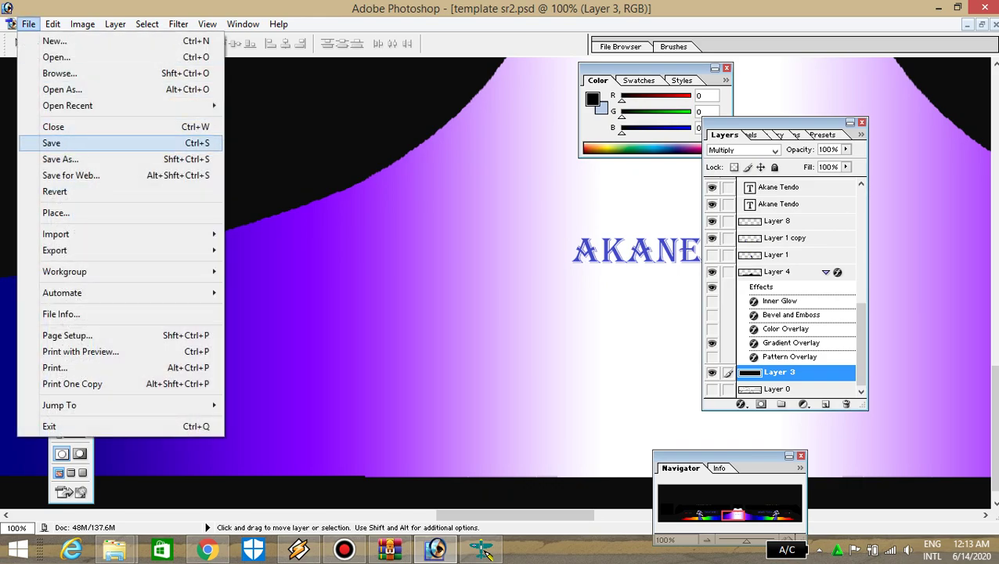
click(46, 160)
click(700, 353)
click(700, 394)
click(643, 333)
text(TEST)
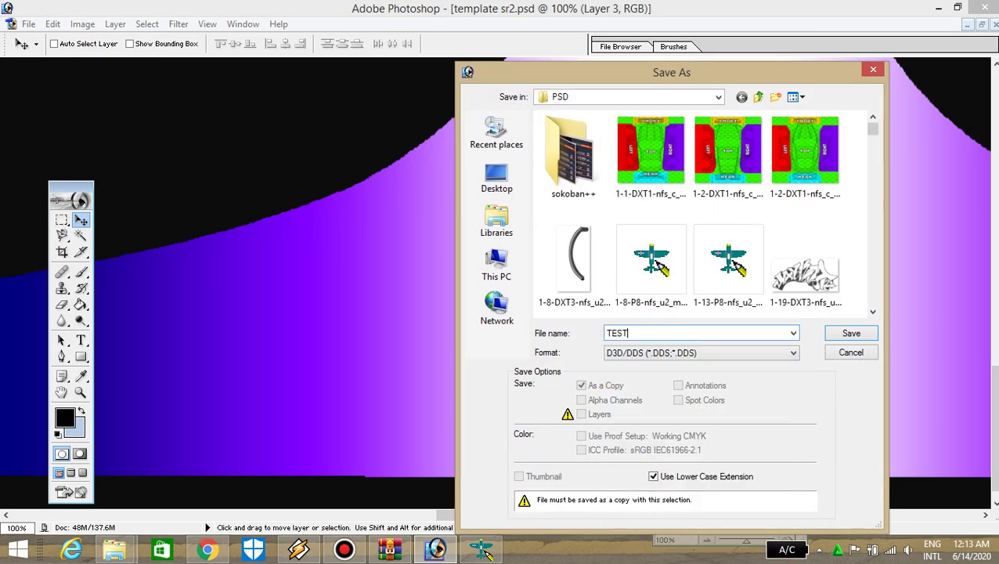
key(Return)
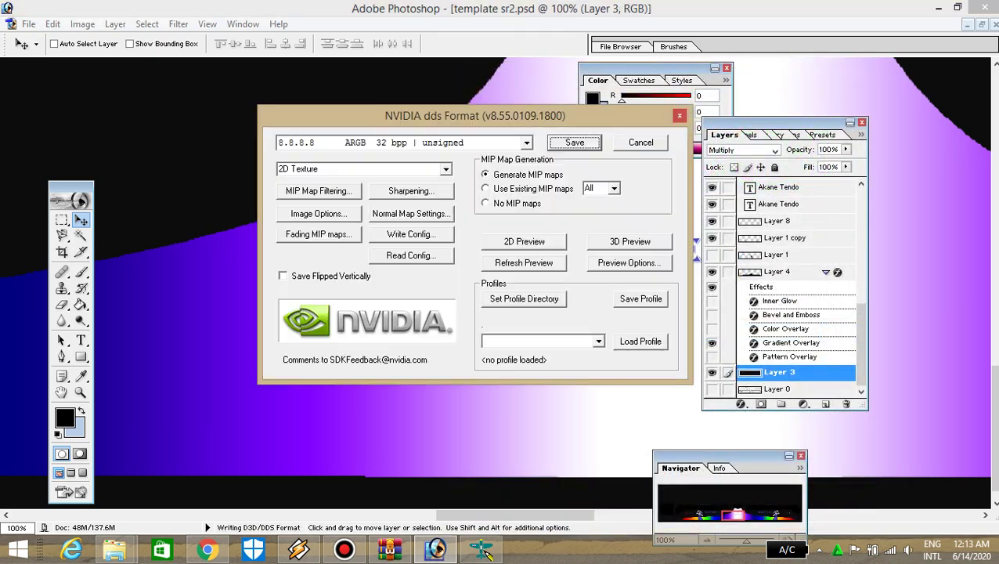
key(Return)
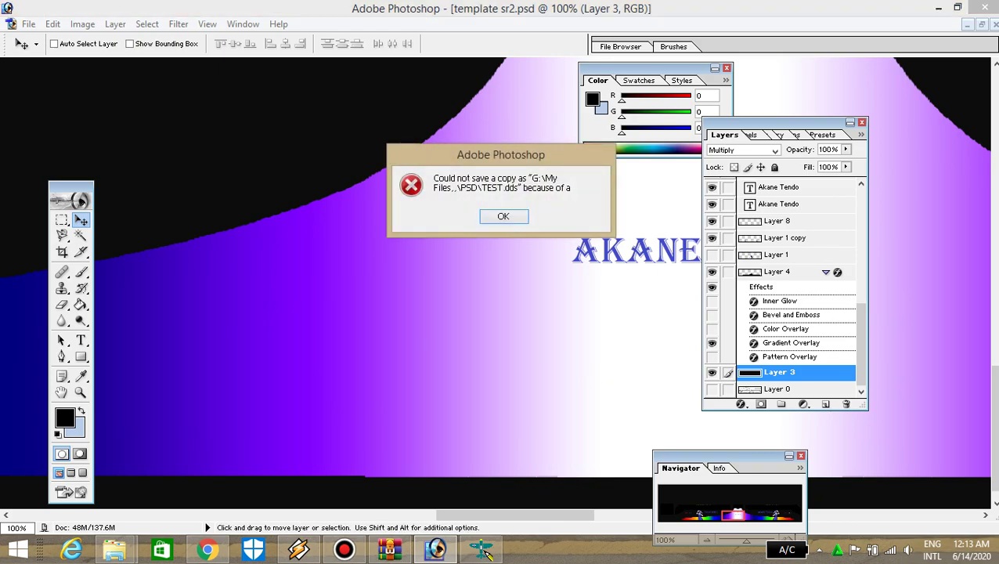
key(Return)
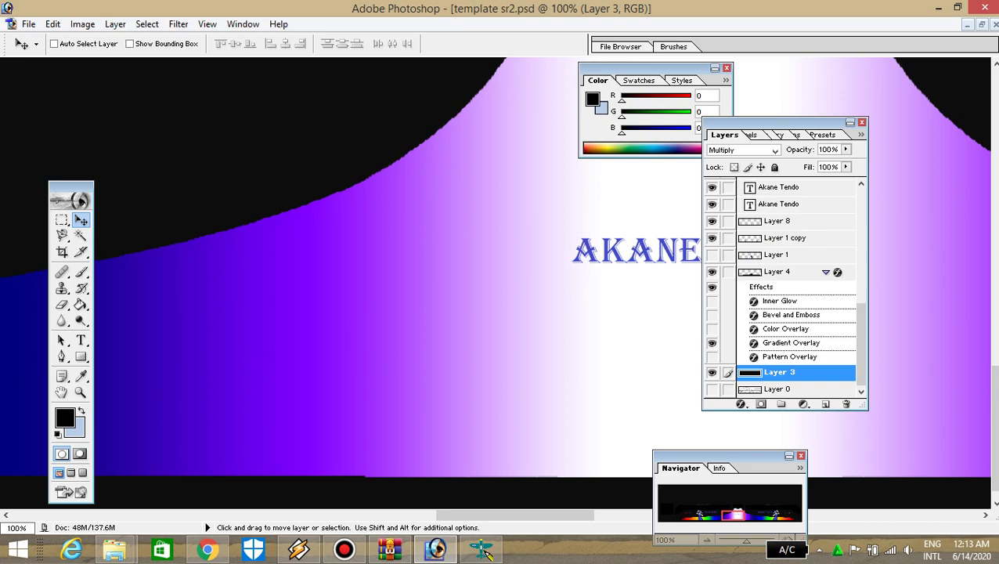
Check the PSD folder's files beginning with T for the TEST texture, then minimize the folder window
mouse_move(115, 550)
click(258, 470)
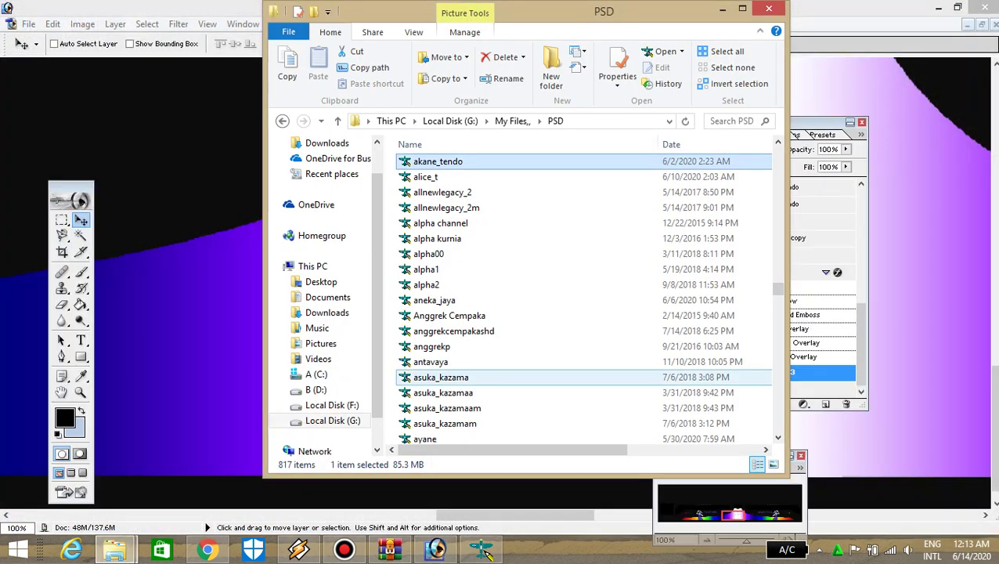
text(toy)
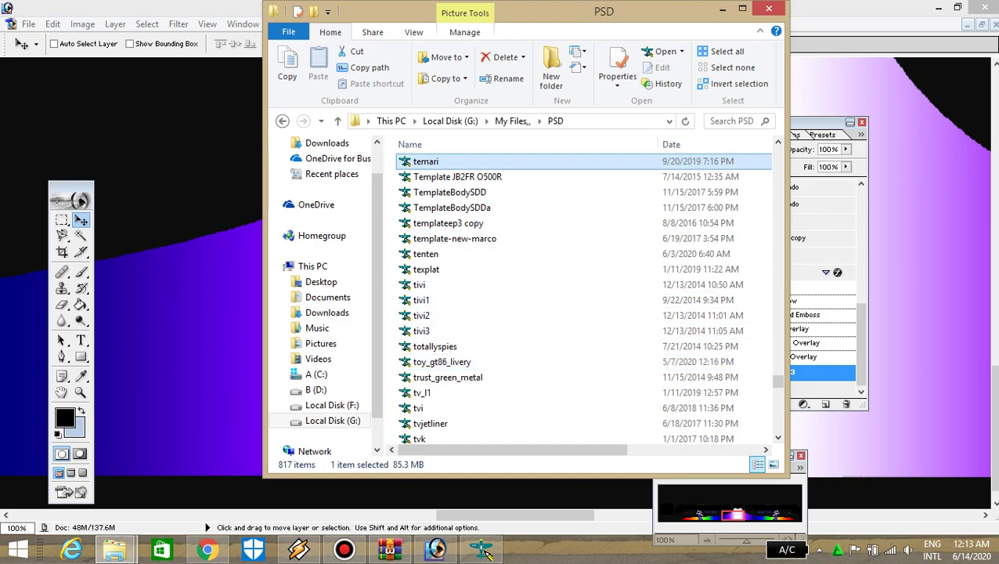
click(721, 8)
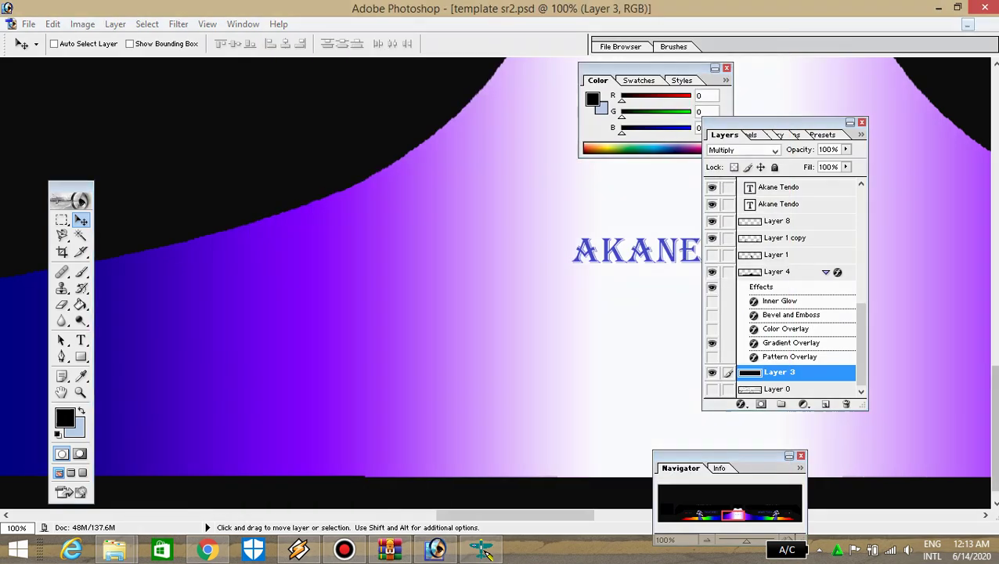
Search the computer for PAINT and launch paint.net
key(super)
click(955, 59)
text(PAINT)
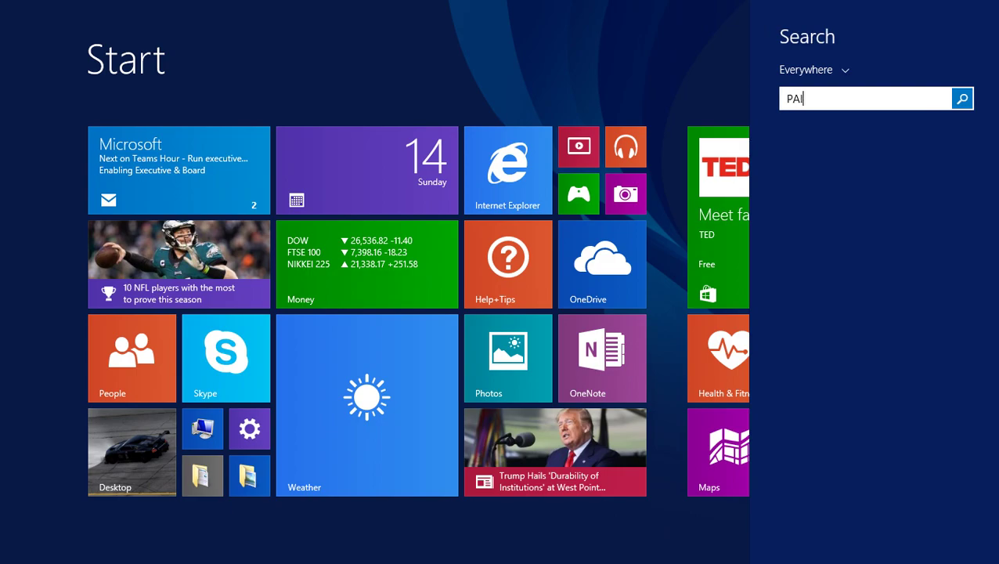
key(Down)
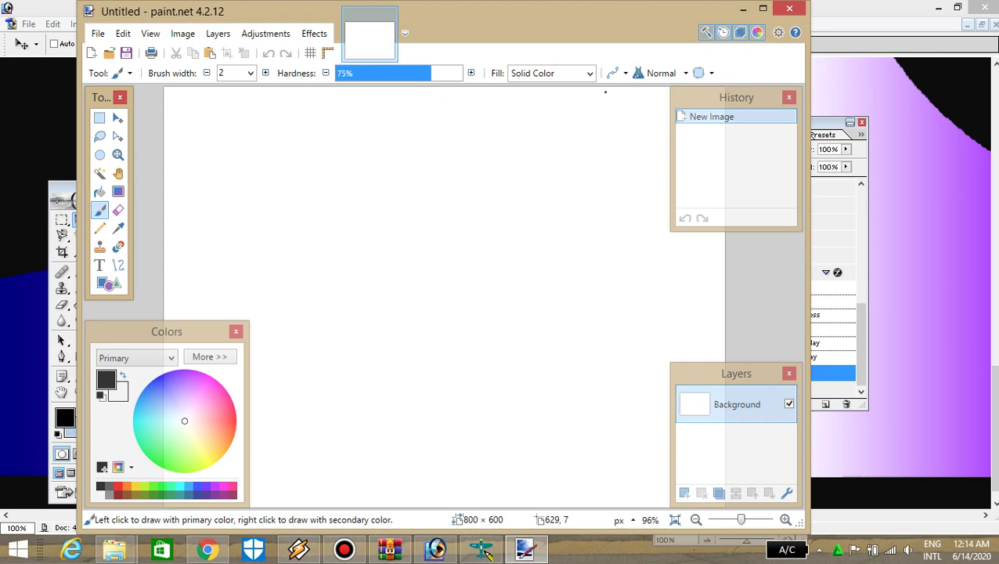
Switch to DXTBmp and view the lower part of the akane_tendo.dds texture
key(alt+Tab)
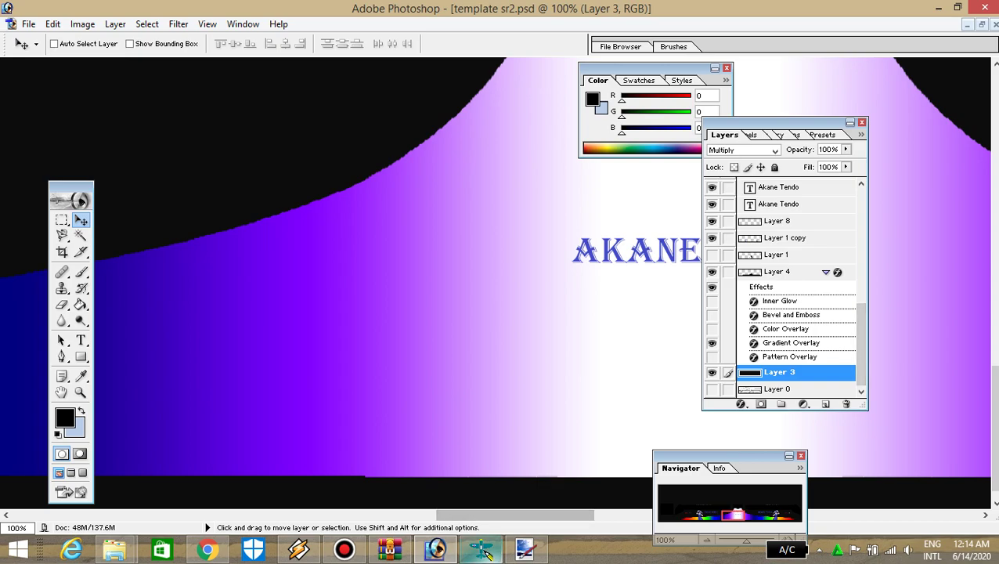
click(480, 550)
drag(877, 114, 877, 408)
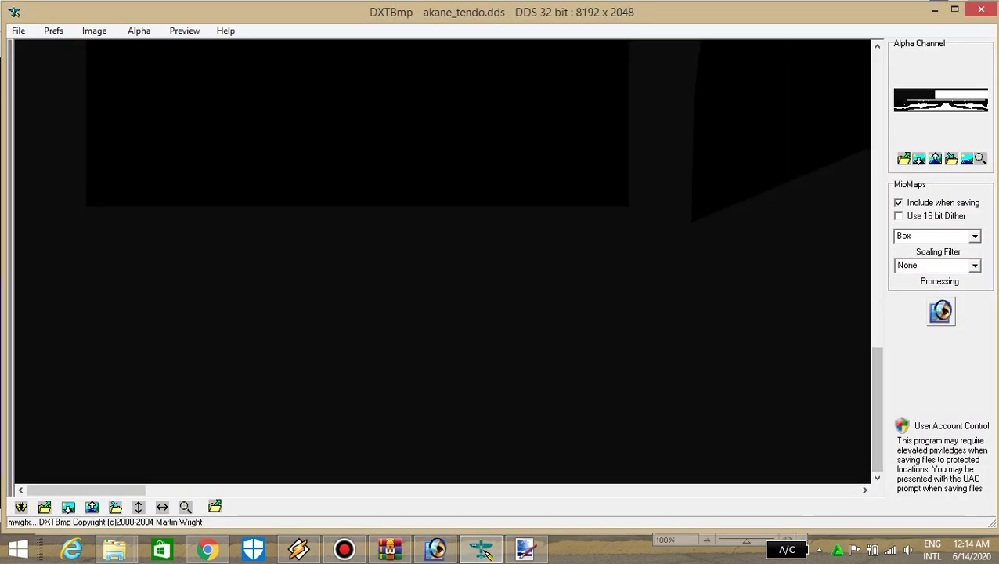
Minimize DXTBmp to return to Photoshop and move the toolbox and Layers palette clear of the whole livery
click(934, 10)
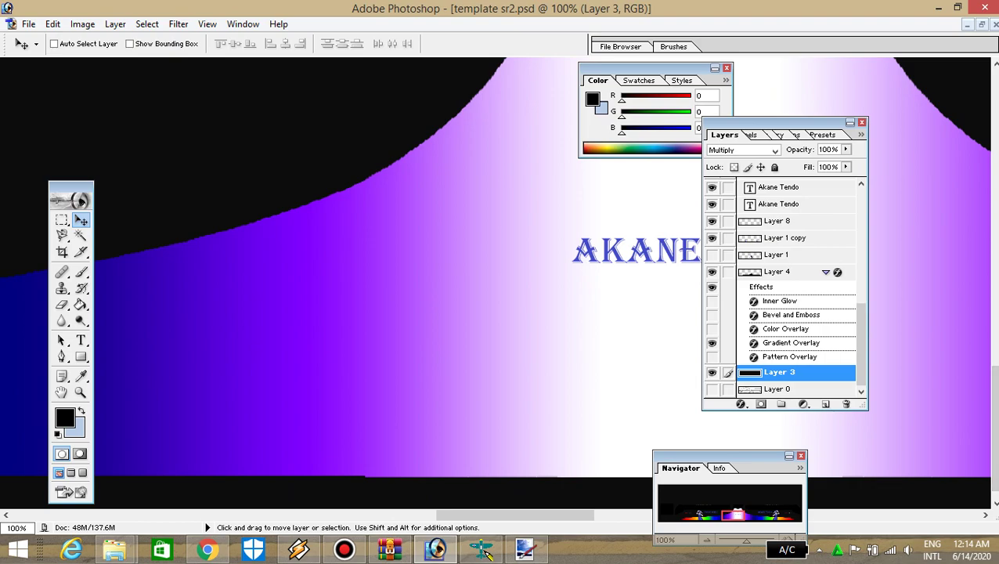
key(ctrl+minus)
key(ctrl+minus)
key(ctrl+minus)
key(ctrl+minus)
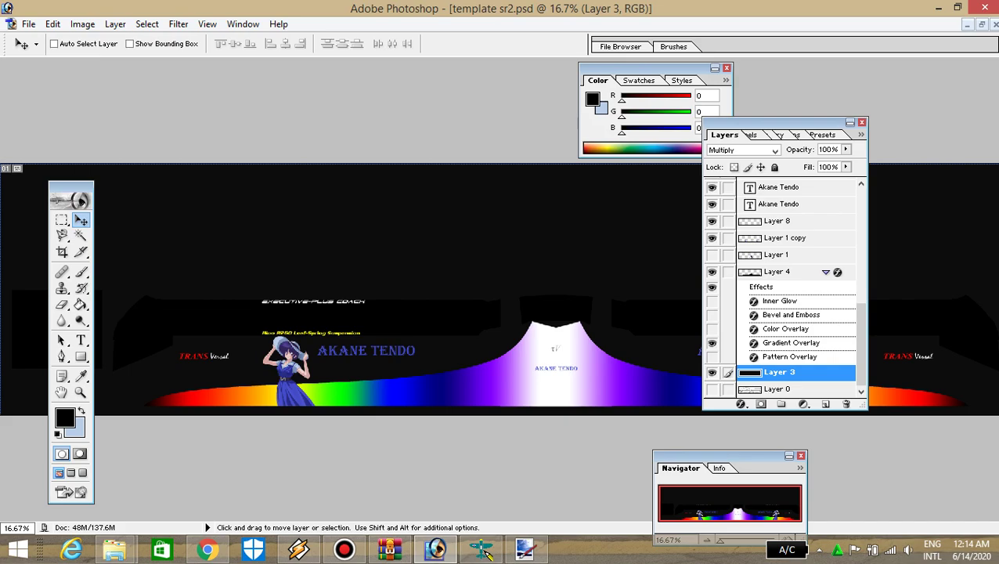
drag(71, 185, 256, 456)
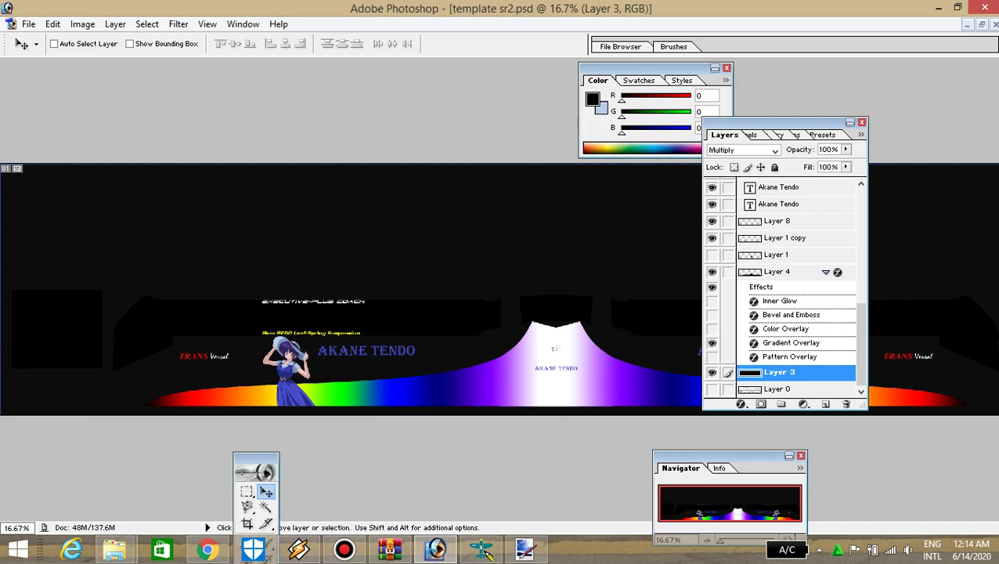
drag(775, 122, 908, 465)
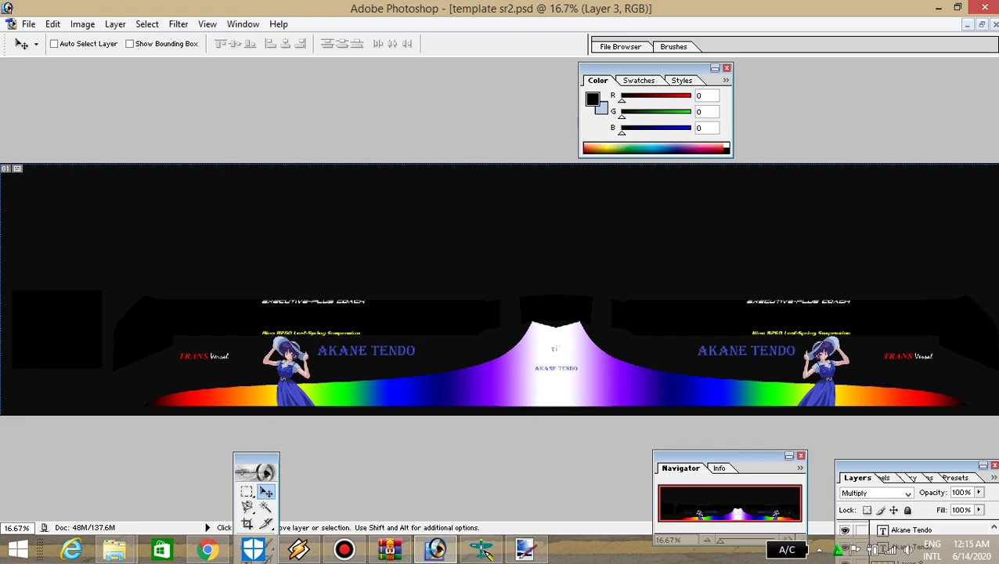
Hide Layer 3 and show the Layer 0 wireframe template, leaving the Layers palette clear of the artwork
drag(908, 465, 844, 160)
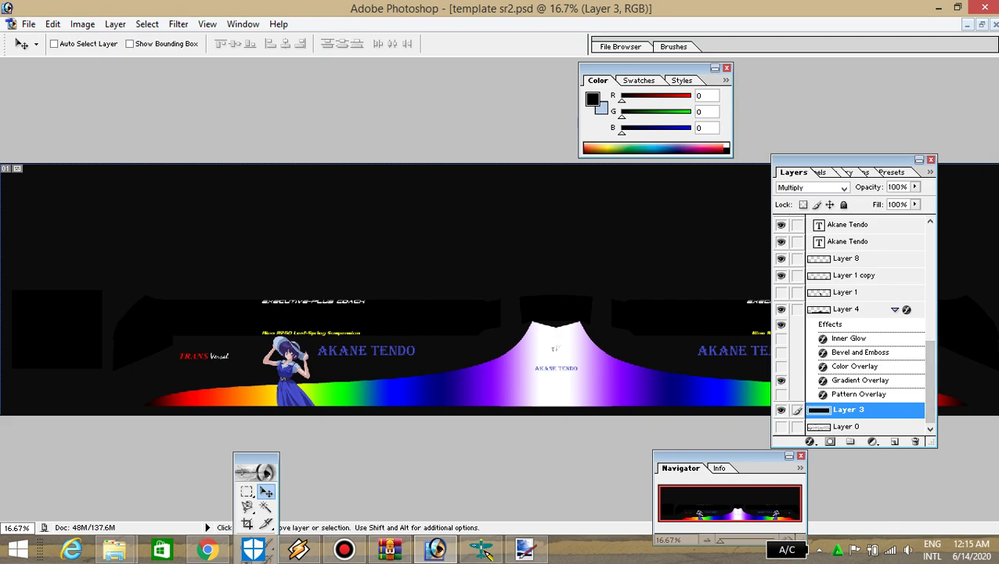
click(780, 409)
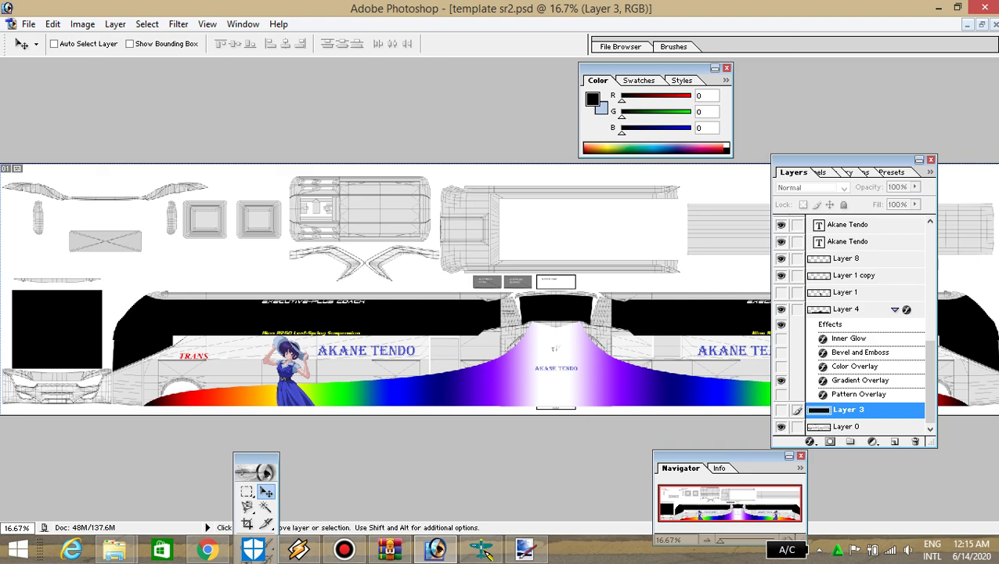
drag(843, 160, 920, 453)
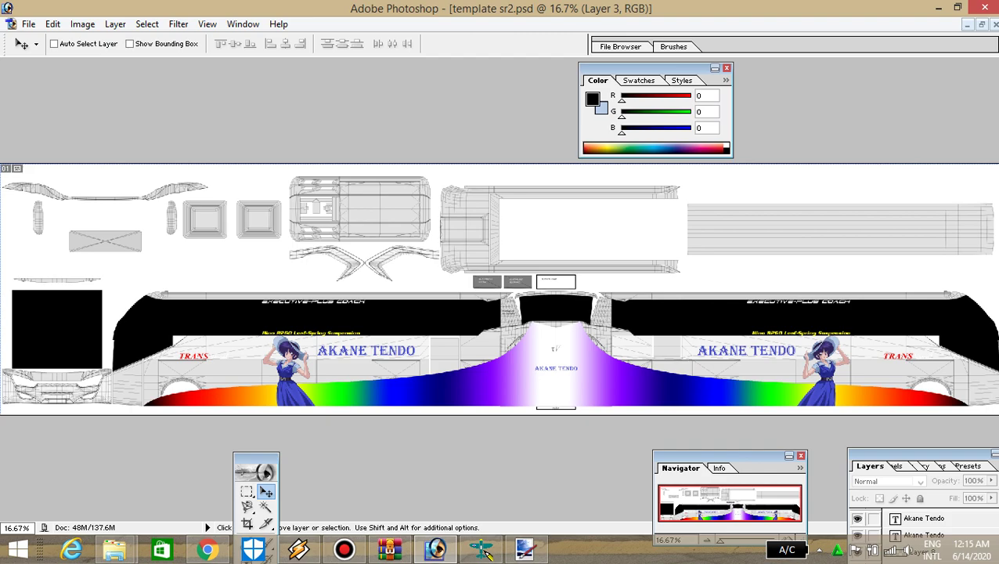
Examine the wireframe template's separate body parts and labelled plates at 100%, ending with the whole template in view
key(ctrl+plus)
key(ctrl+plus)
key(ctrl+plus)
key(ctrl+plus)
key(ctrl+plus)
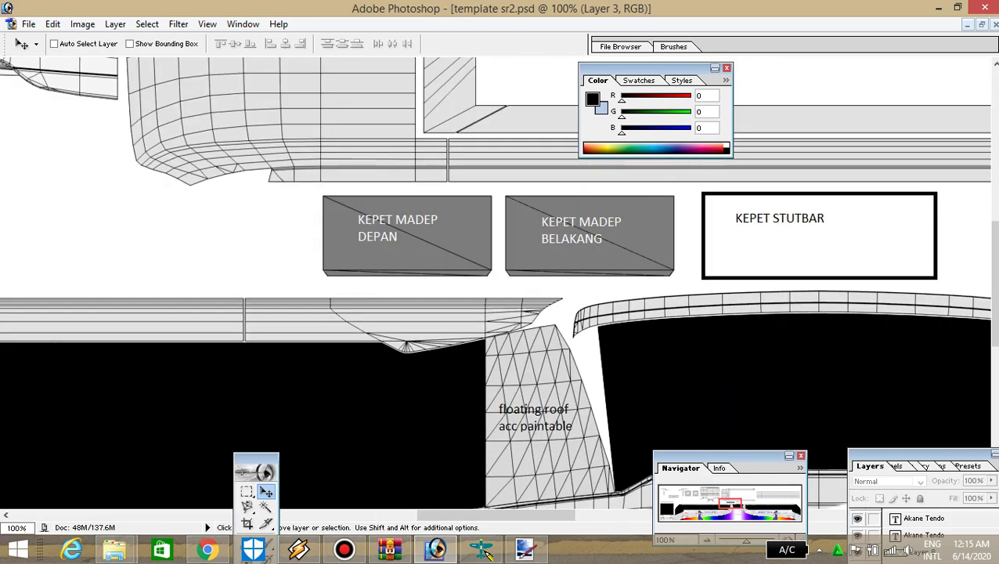
key(ctrl+plus)
key(ctrl+minus)
drag(992, 284, 992, 195)
drag(478, 515, 130, 514)
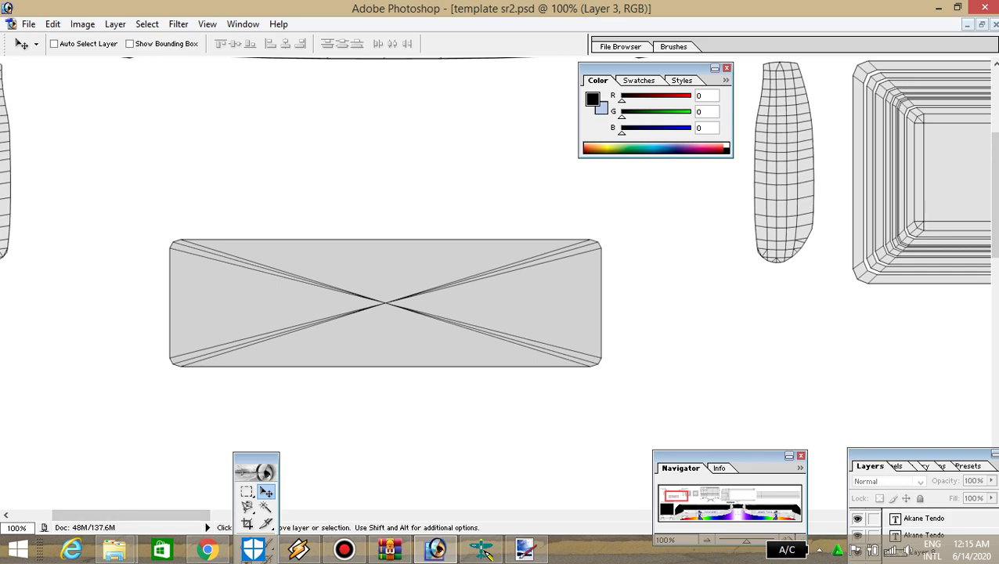
drag(131, 514, 230, 515)
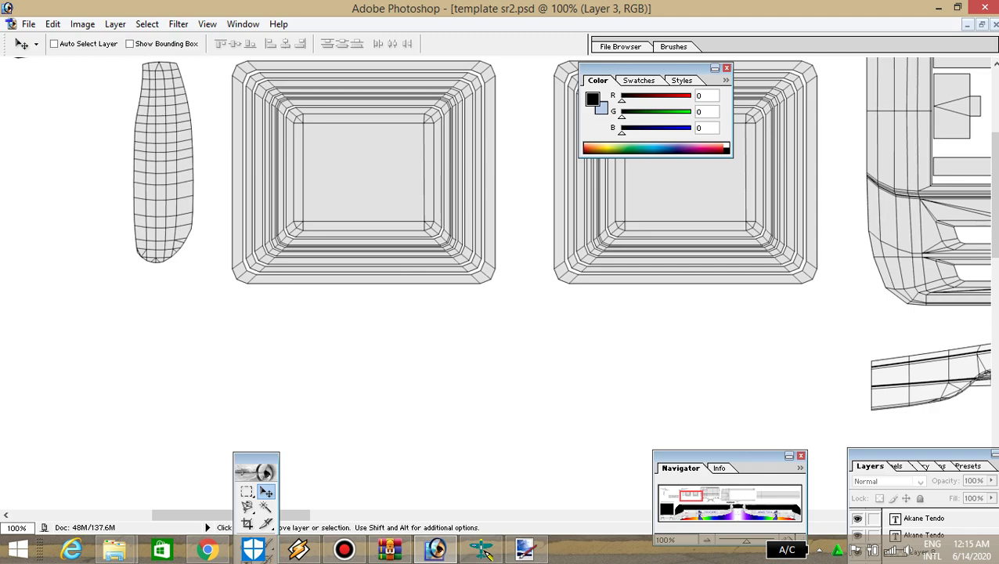
drag(209, 514, 353, 513)
drag(991, 193, 992, 242)
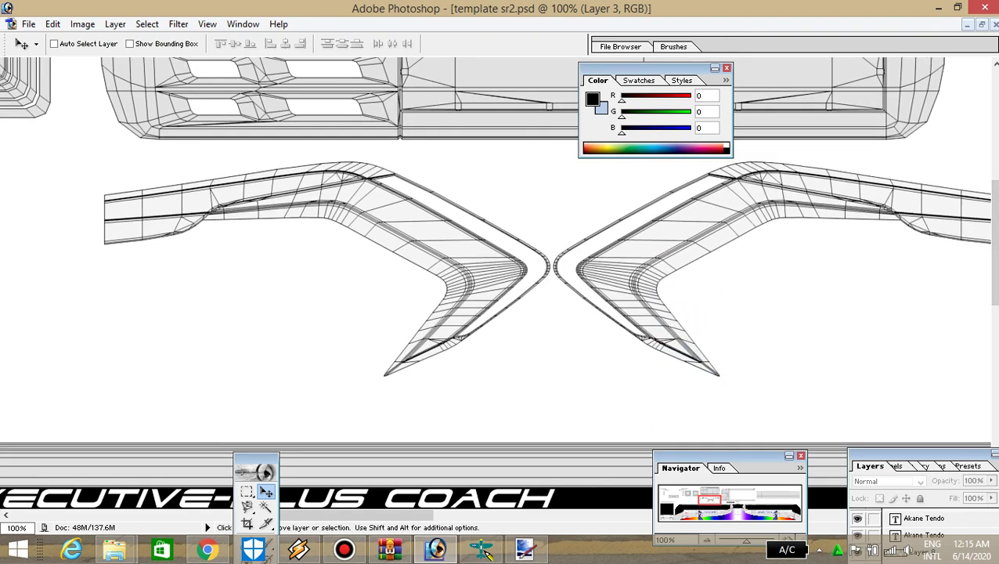
drag(355, 514, 483, 513)
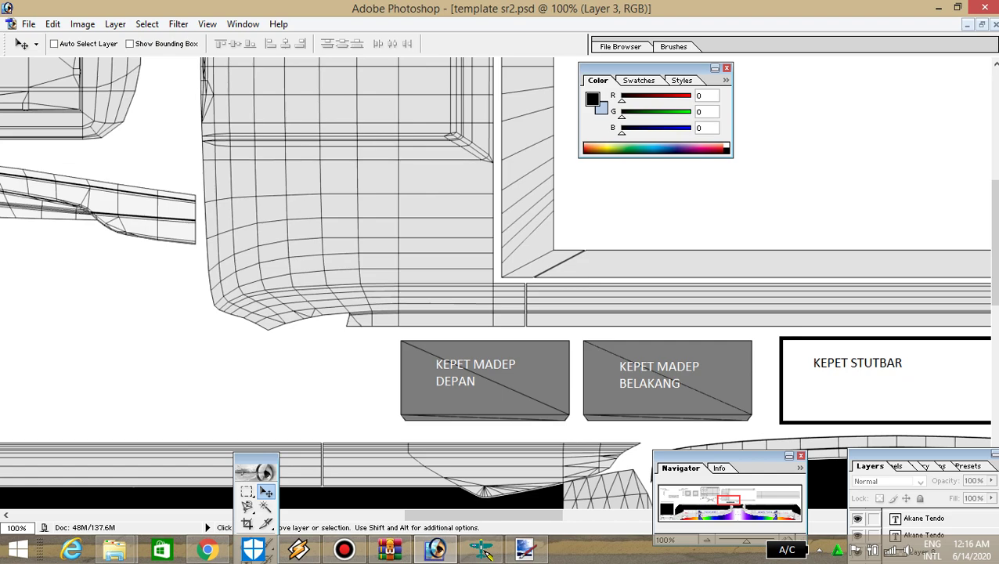
key(ctrl+minus)
key(ctrl+minus)
key(ctrl+minus)
key(ctrl+minus)
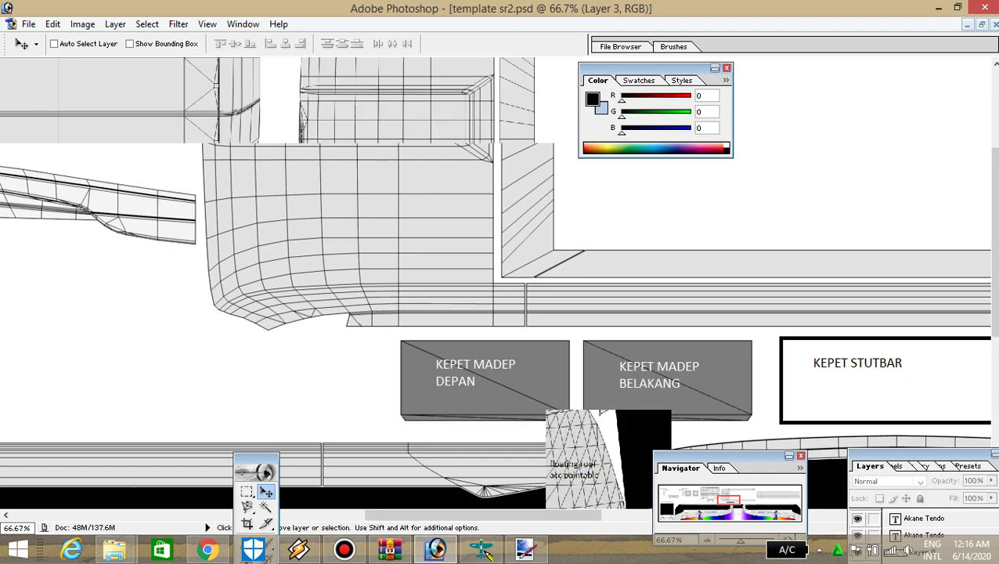
key(ctrl+minus)
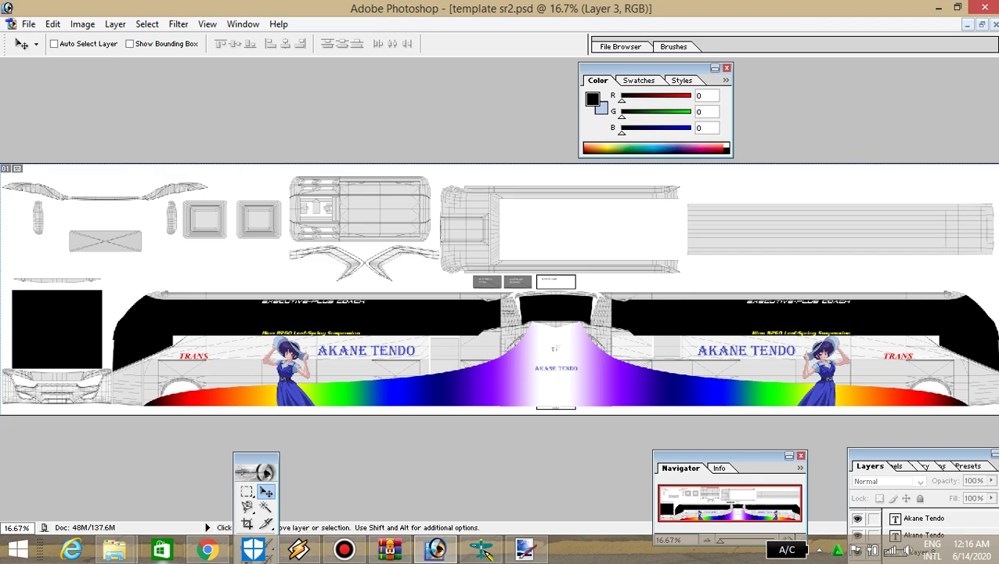
Find the akanetendo image in the PSD folder and open it in Windows Photo Viewer
mouse_move(114, 549)
click(256, 470)
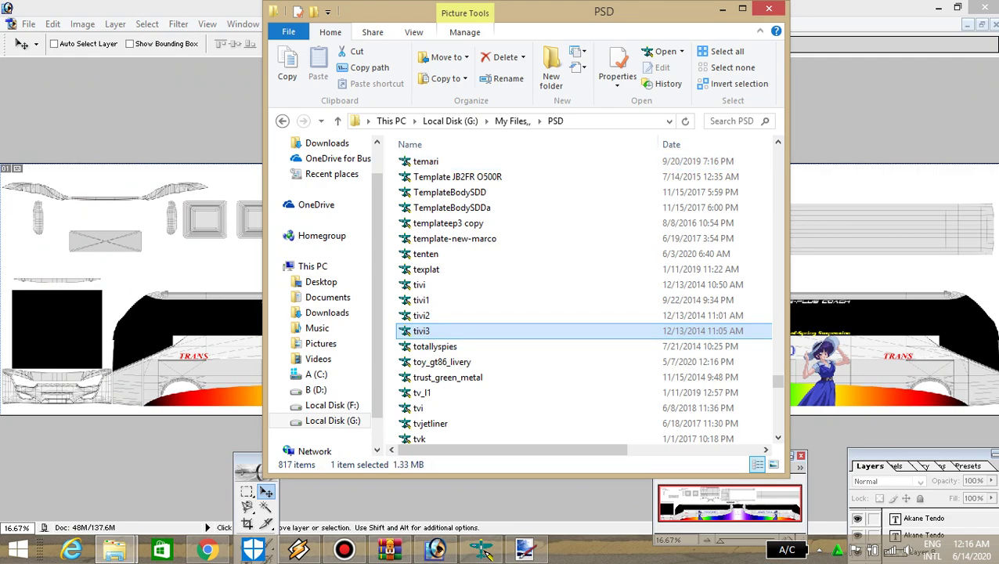
text(ak)
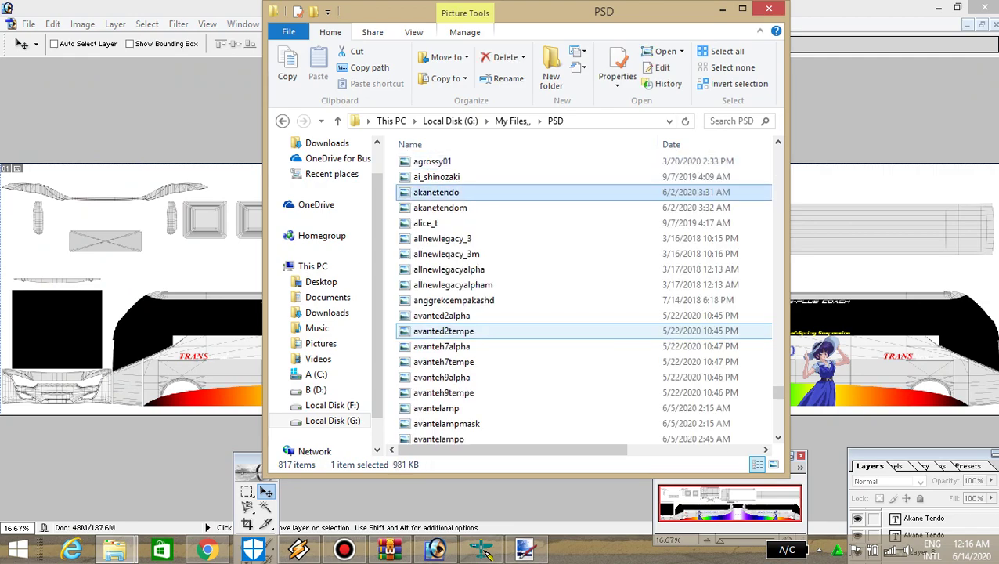
key(Return)
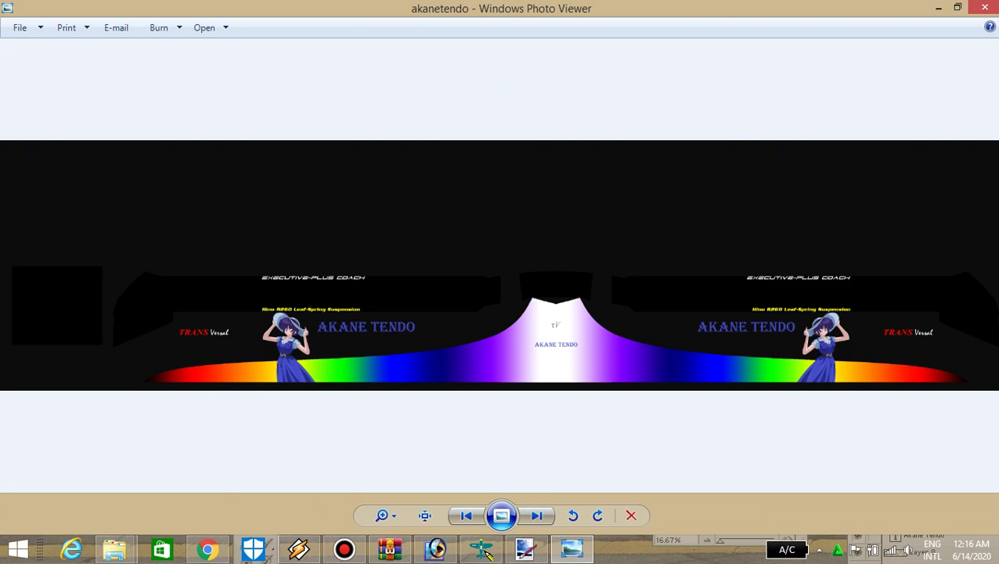
Back in Photoshop, show Layer 3 and hide Layer 0, and compare the livery with the akanetendo image
click(436, 550)
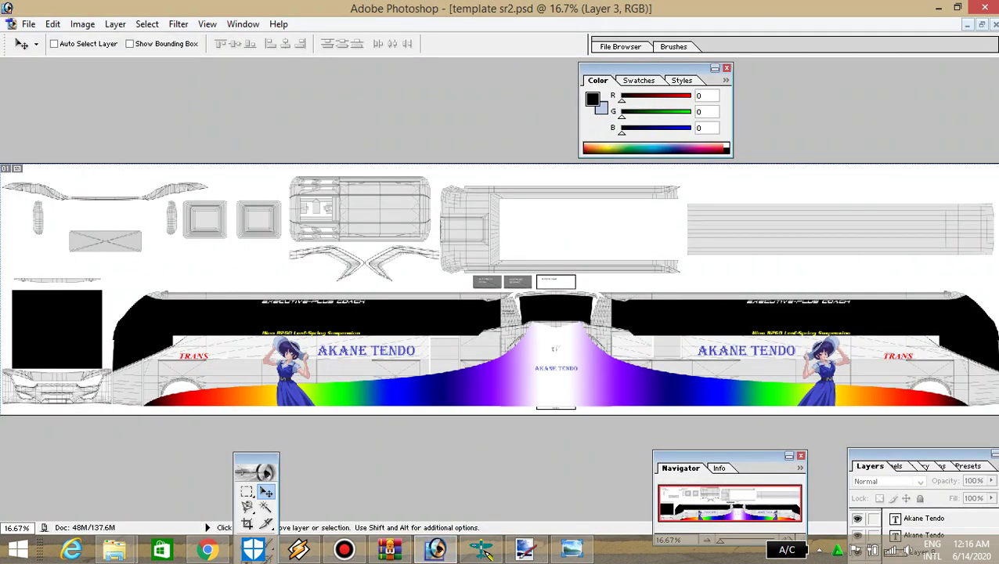
drag(918, 453, 806, 192)
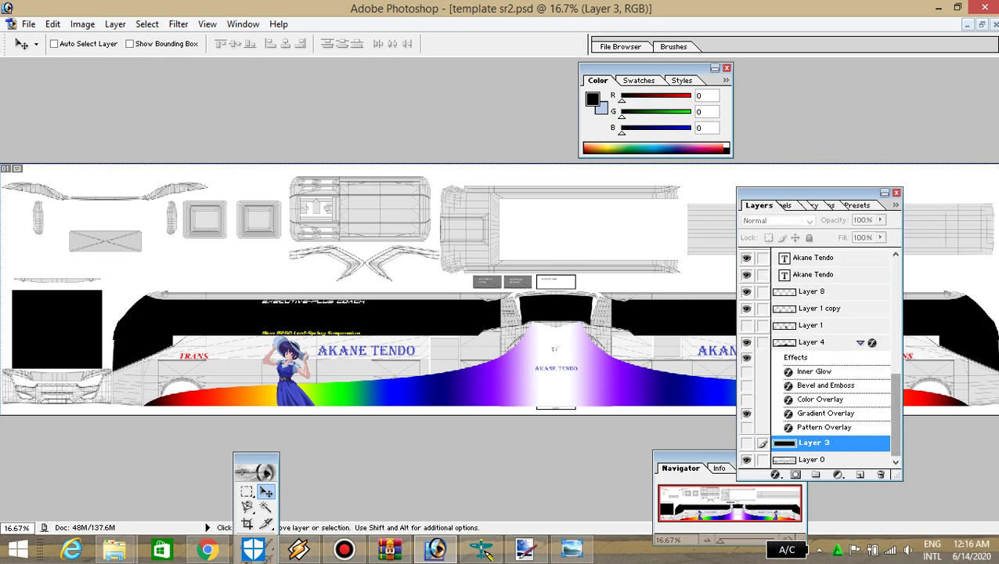
click(746, 442)
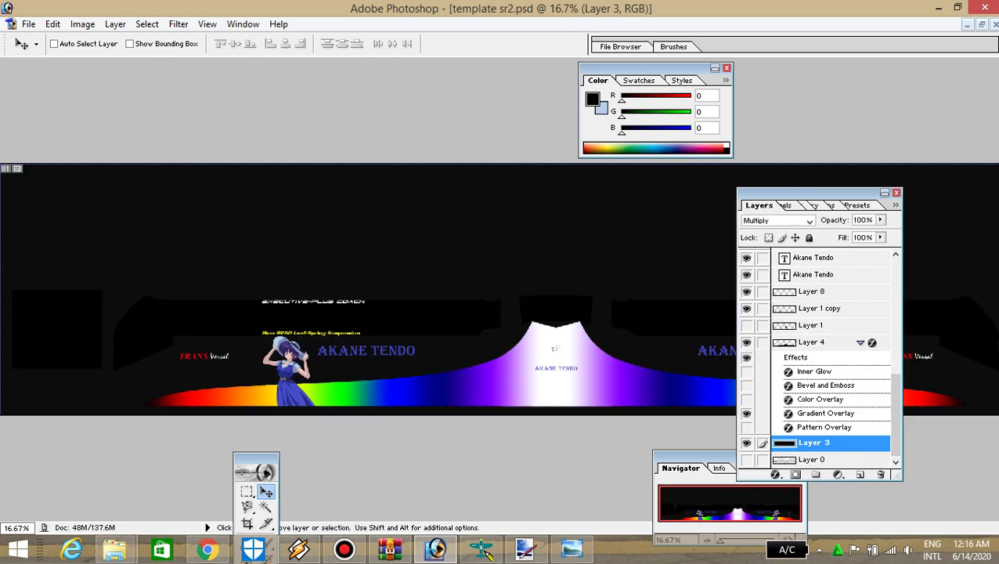
click(569, 550)
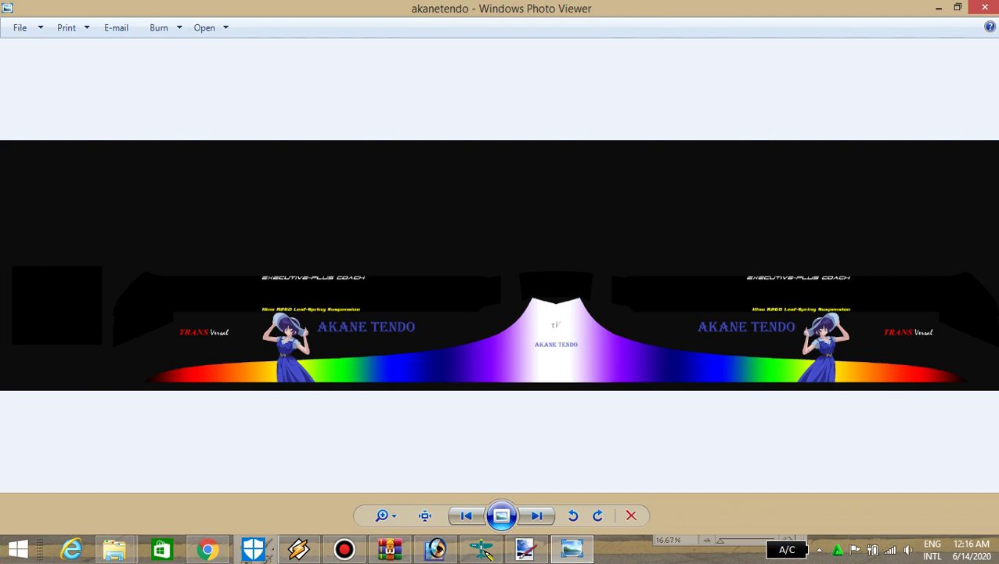
click(436, 549)
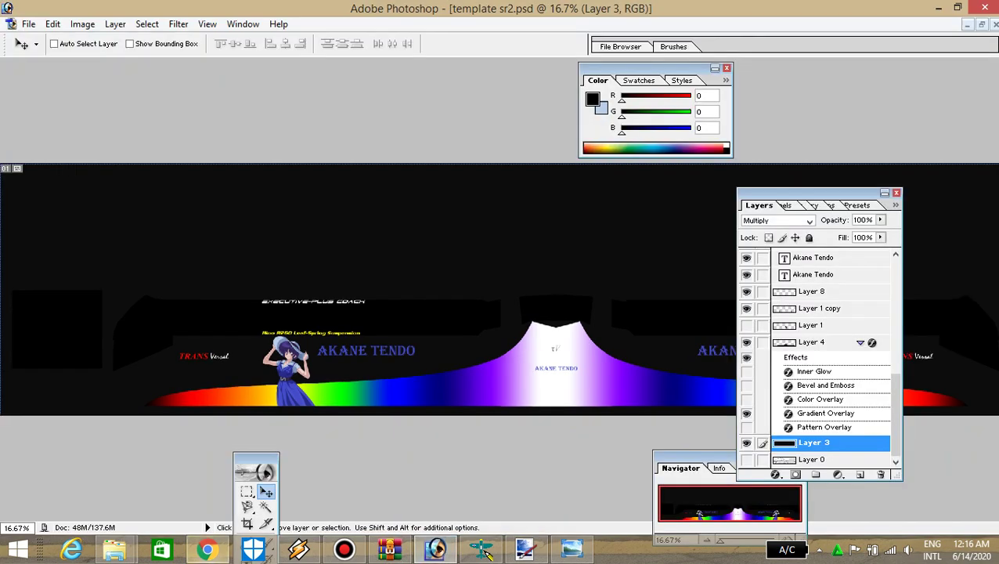
Make Layer 2 and the vinyl layer visible to display the black-and-white alpha mask over the livery
scroll(818, 357, up, 5)
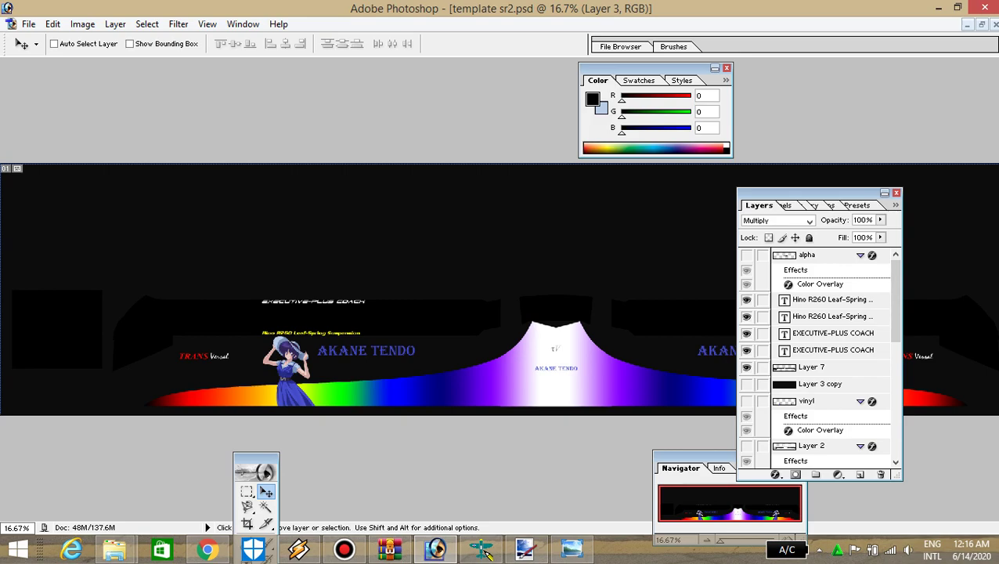
drag(895, 300, 895, 324)
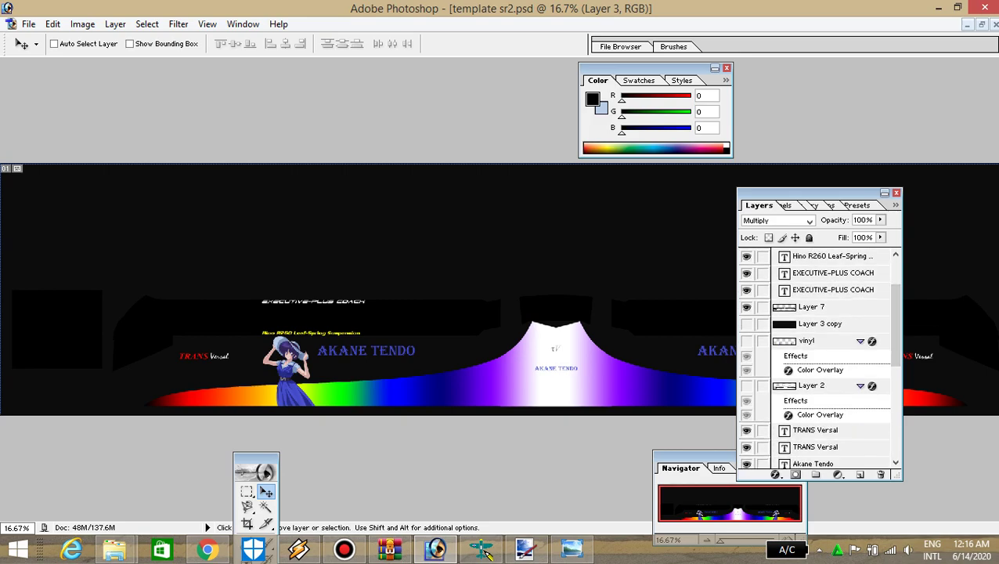
click(746, 385)
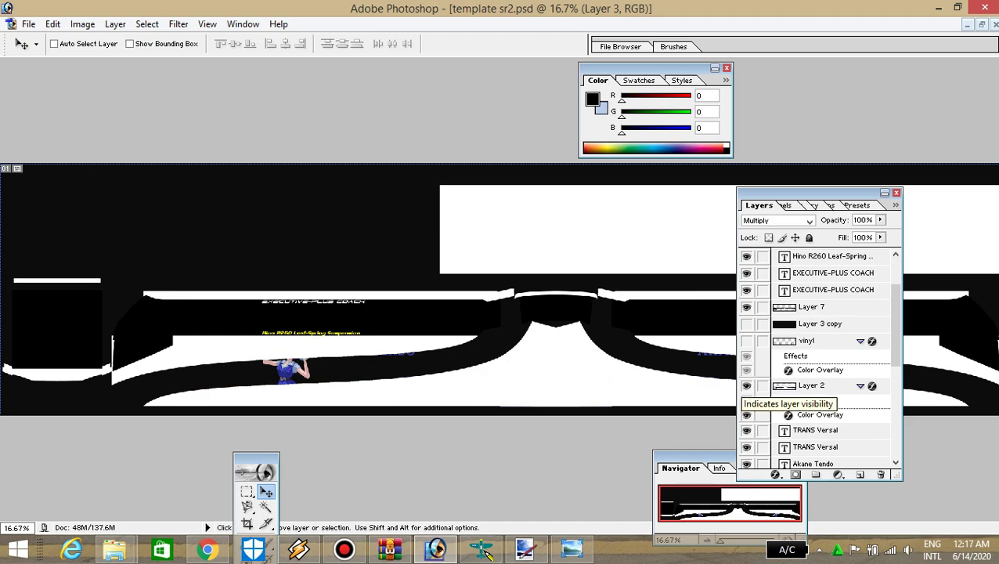
click(746, 341)
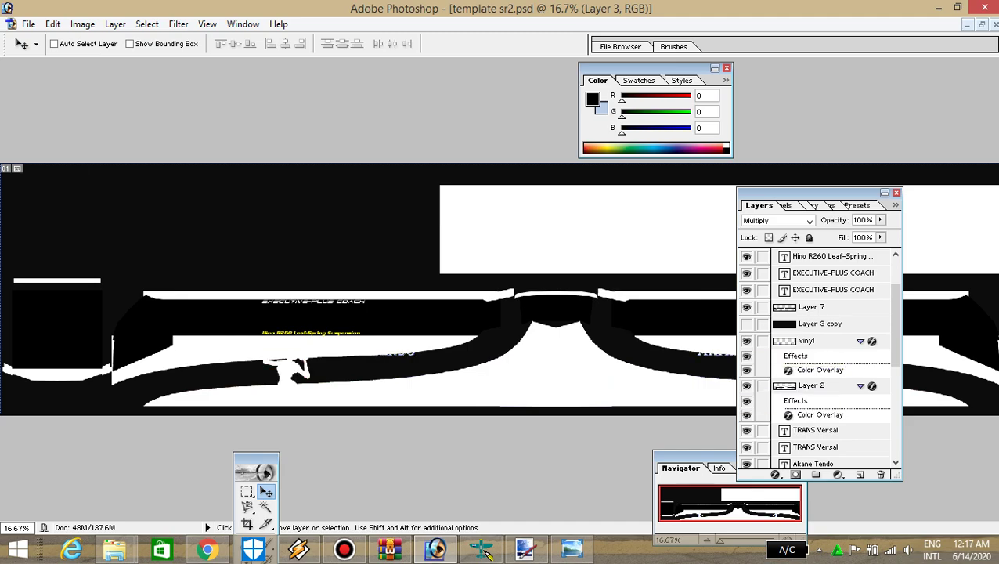
Move the Layers palette aside to view the full mask, and hide the vinyl layer
drag(806, 193, 905, 438)
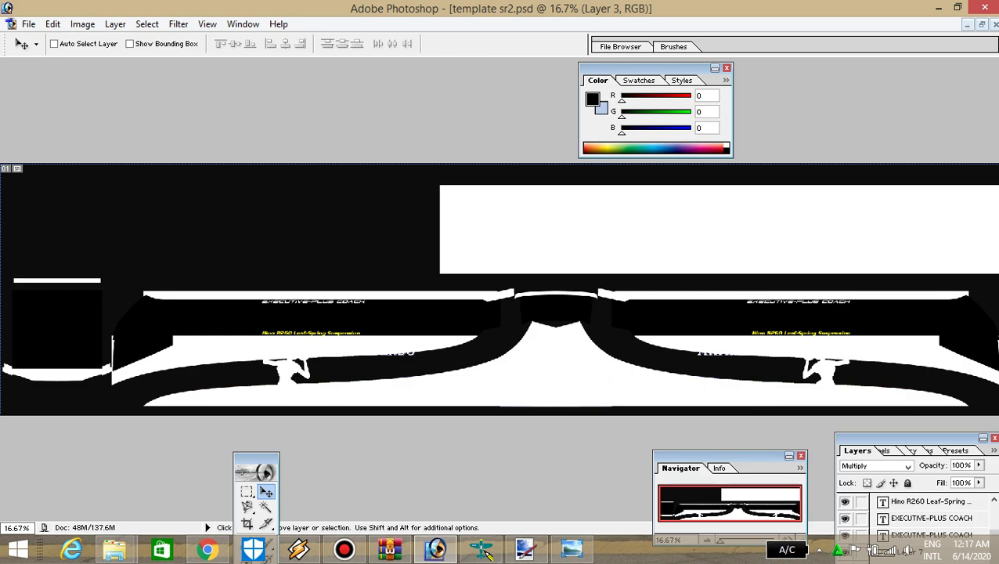
drag(905, 438, 853, 244)
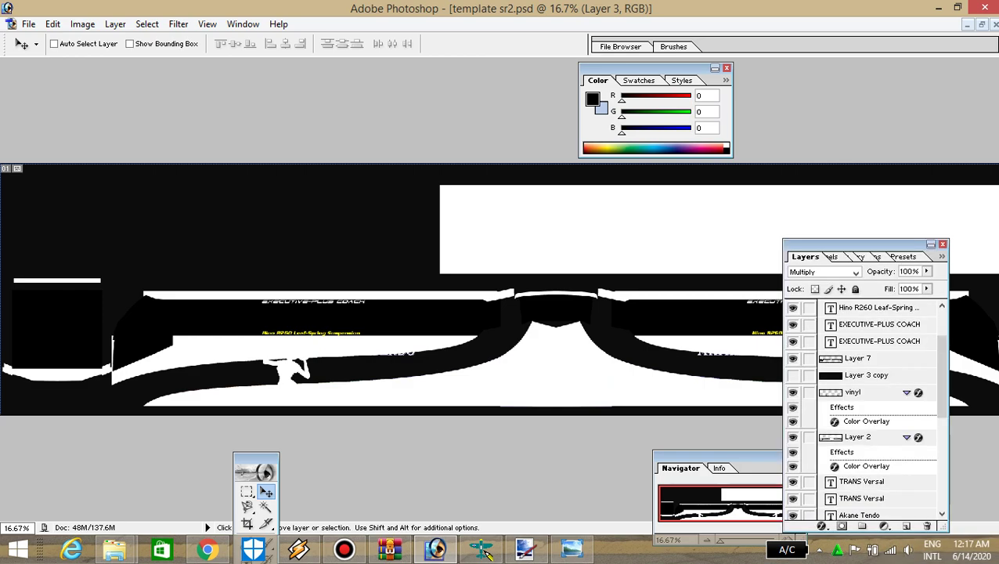
click(792, 391)
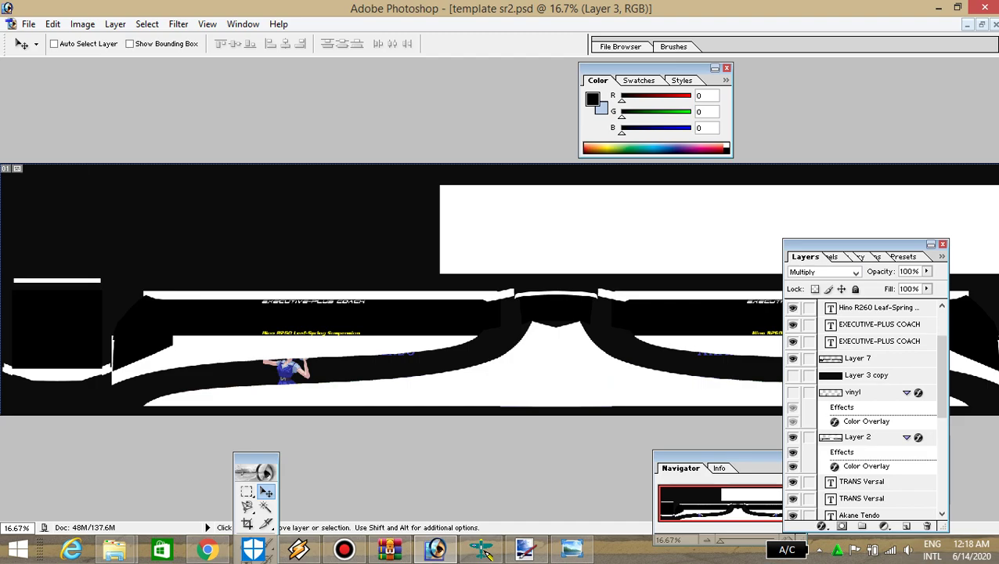
Check the akanetendo image in Windows Photo Viewer and switch to the untitled image in paint.net
click(572, 547)
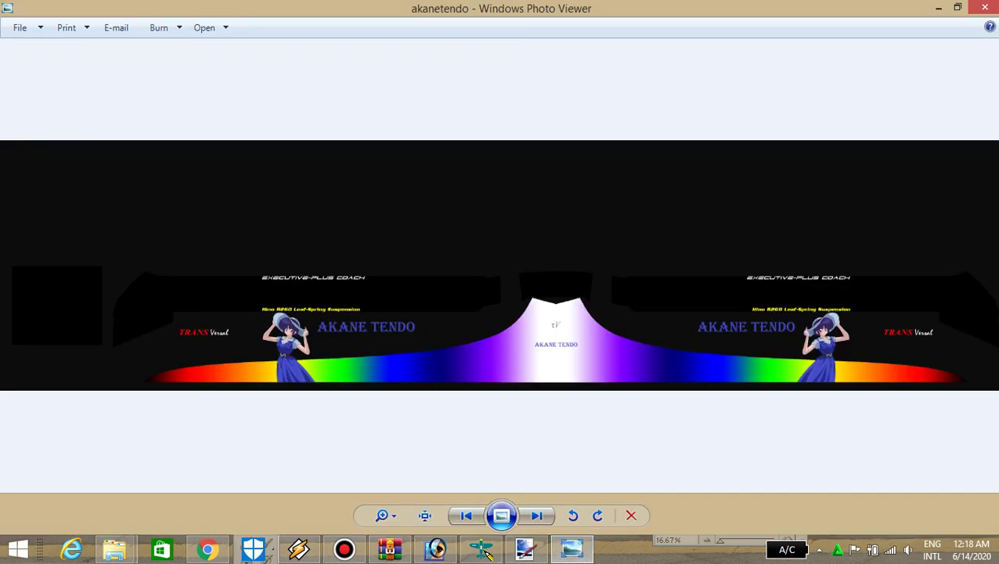
click(524, 548)
mouse_move(524, 549)
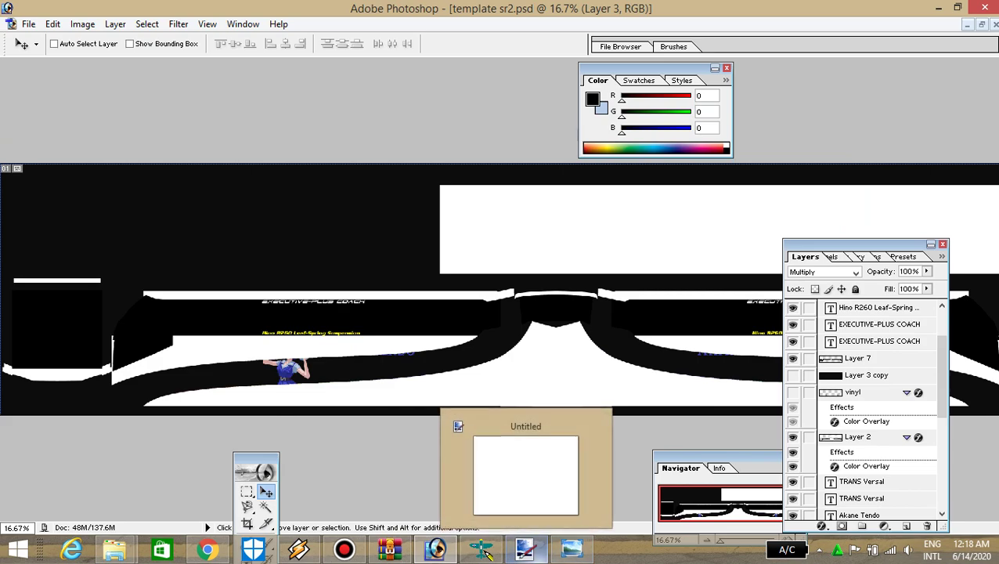
click(525, 470)
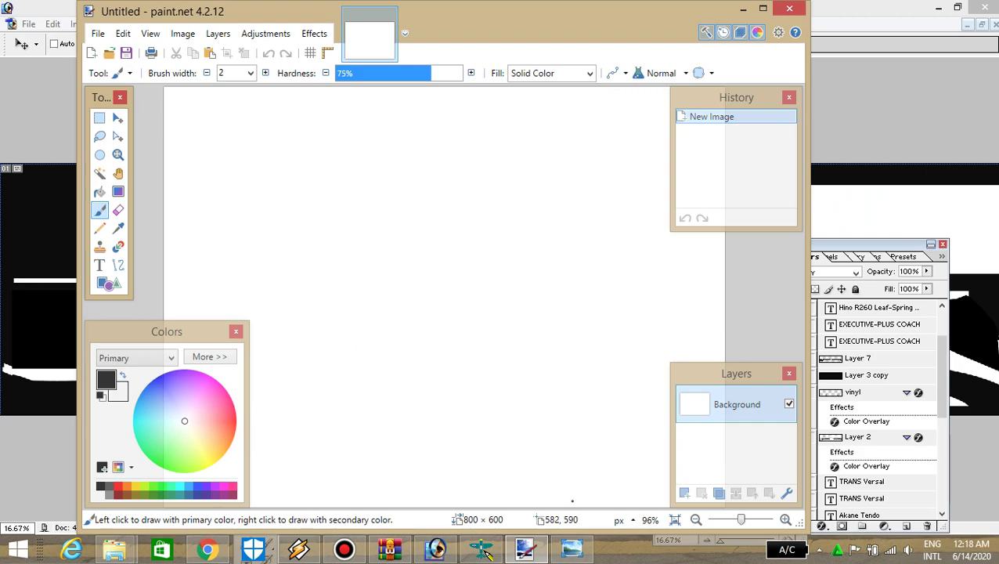
Open akanetendo.jpg from the PSD folder and move the Colors window off the livery
click(98, 33)
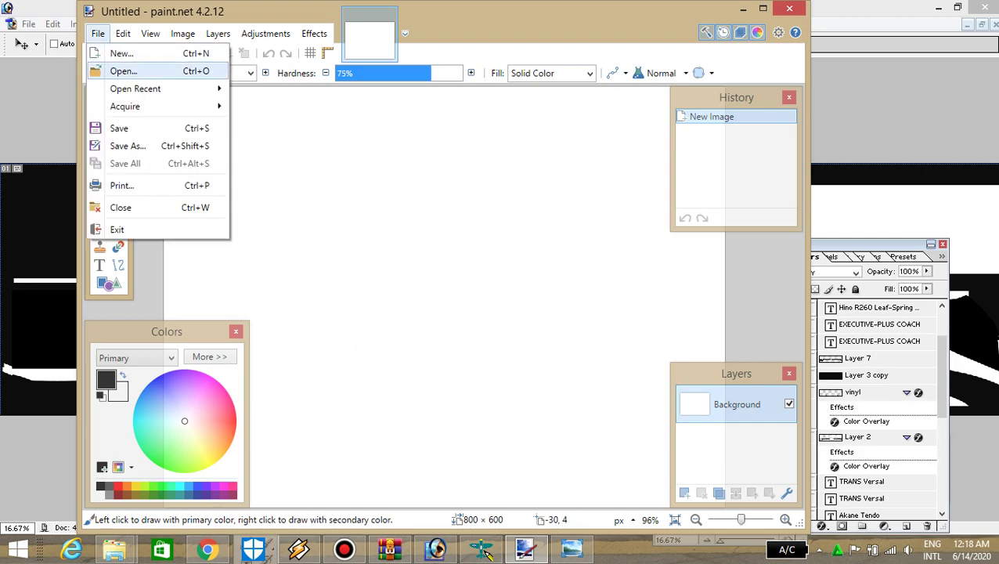
click(123, 70)
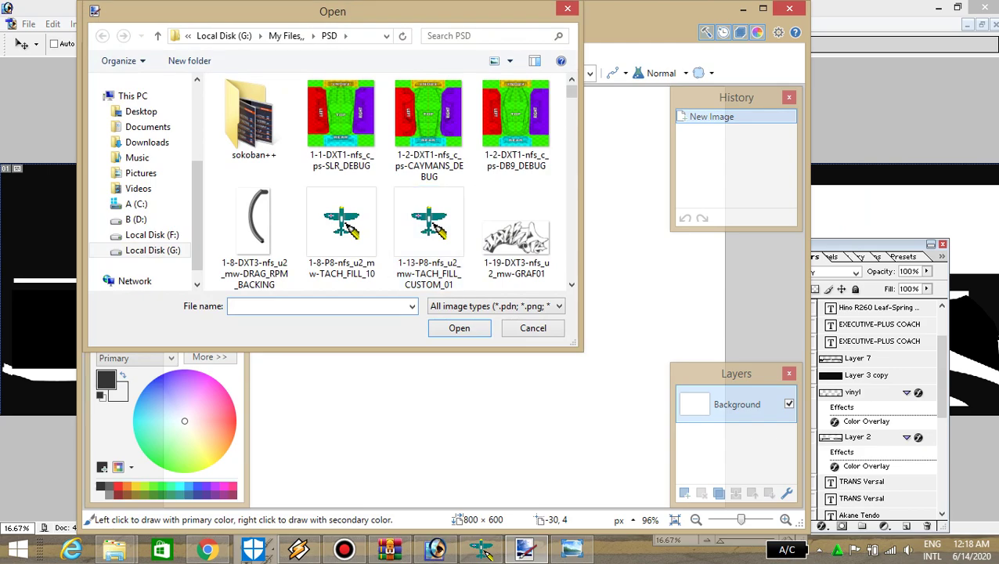
click(429, 227)
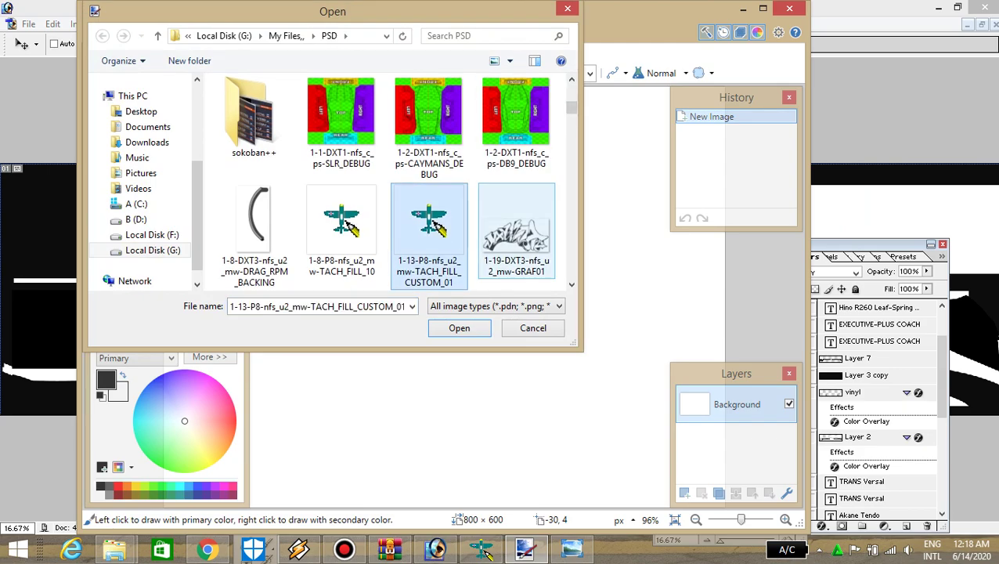
text(akanetendo)
key(Right)
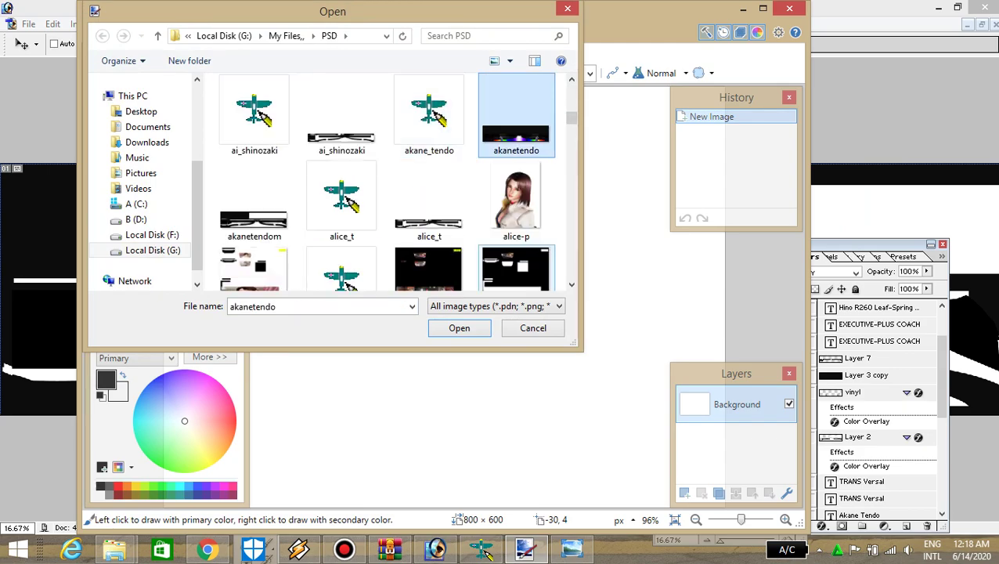
key(Return)
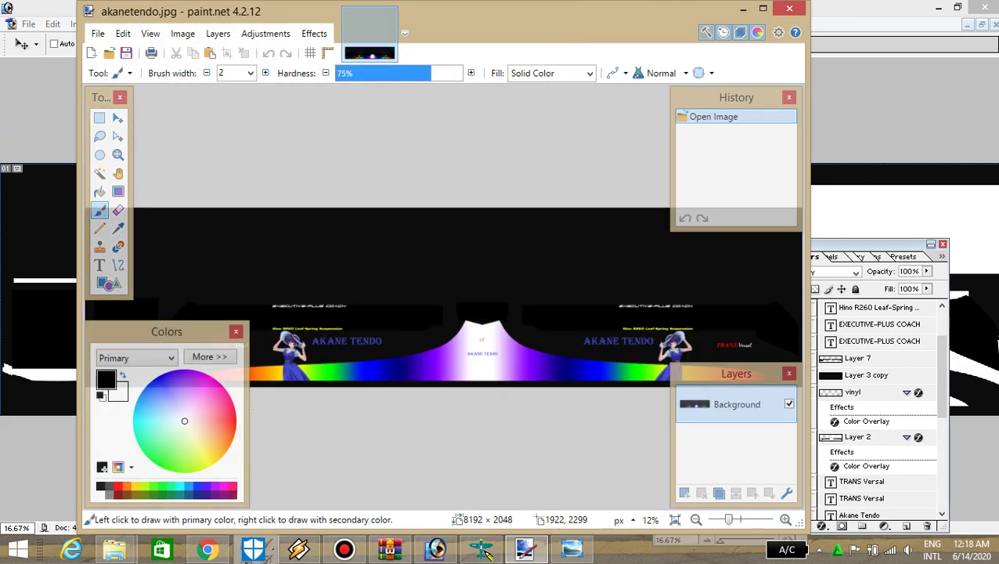
drag(196, 331, 216, 418)
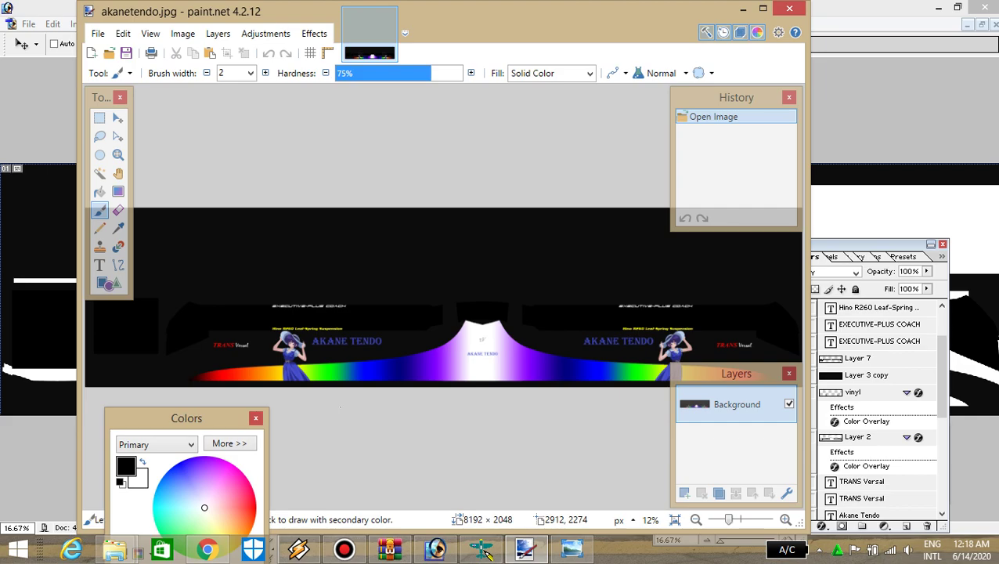
Start saving a copy of the livery with DirectDraw Surface (DDS) as the file type
click(98, 33)
click(128, 146)
click(376, 294)
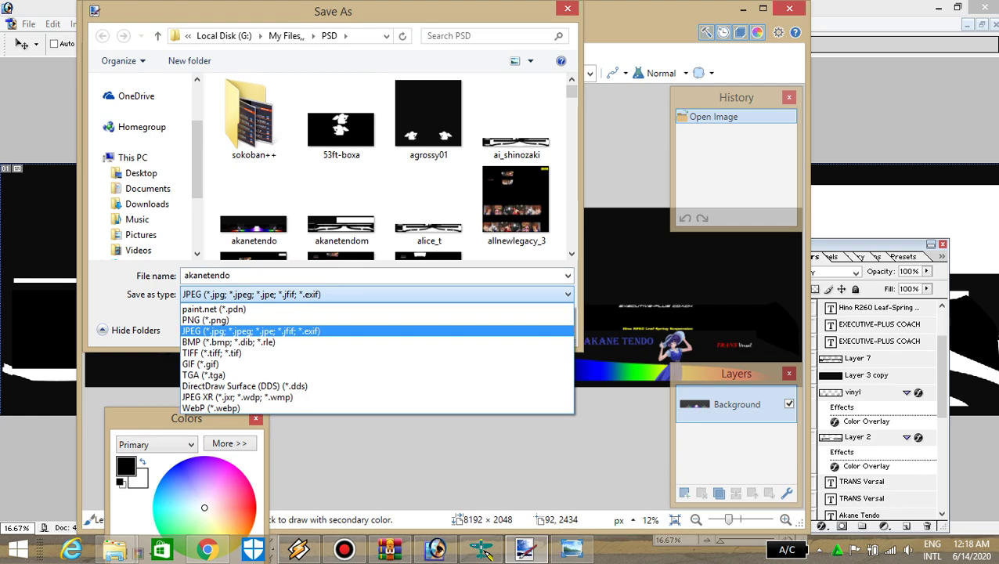
click(250, 330)
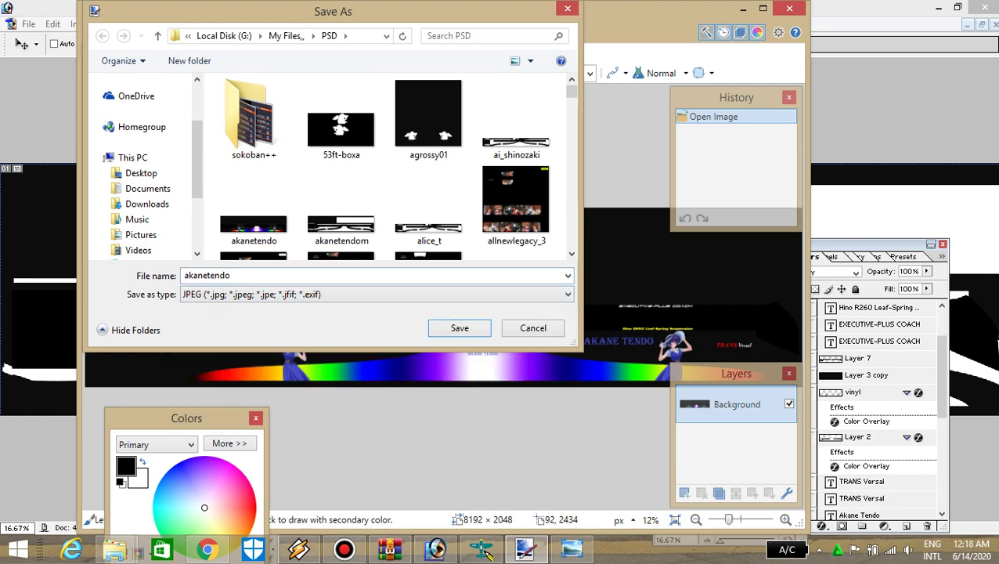
click(376, 294)
key(End)
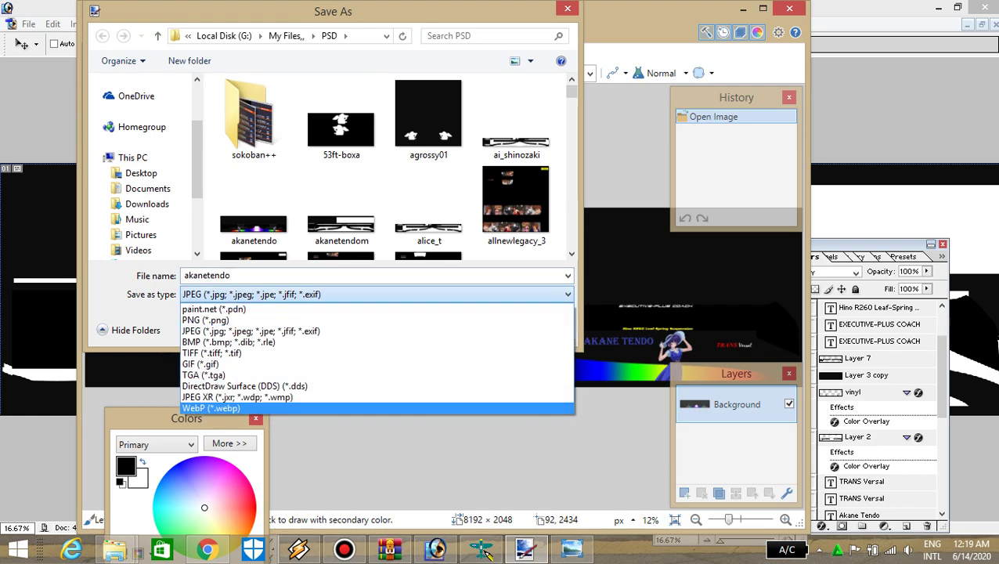
key(Up)
key(Up)
key(Return)
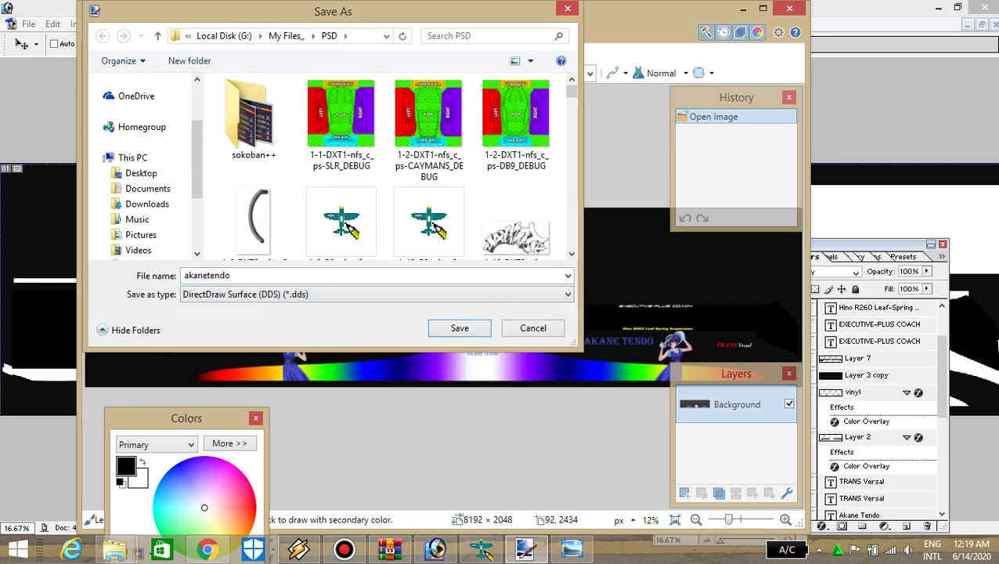
Name the DDS copy akane_tendo.dds and agree to replace the existing file
key(shift+Tab)
text(AKANE)
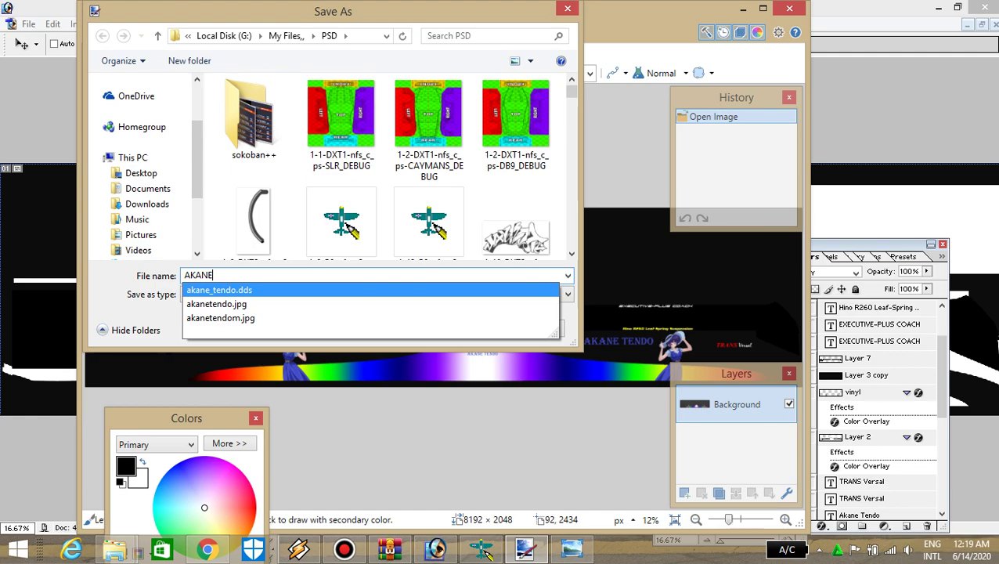
key(Return)
key(Return)
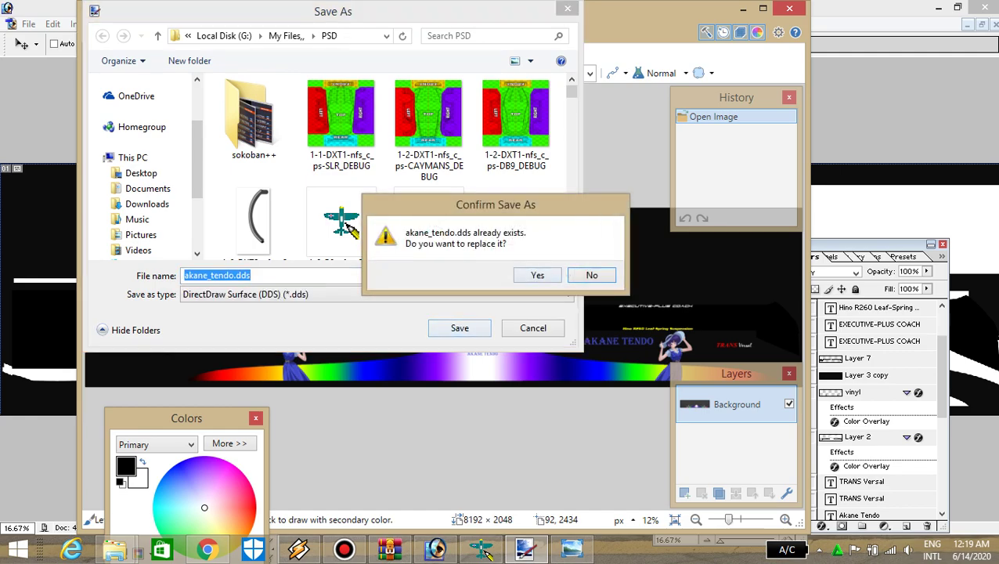
key(y)
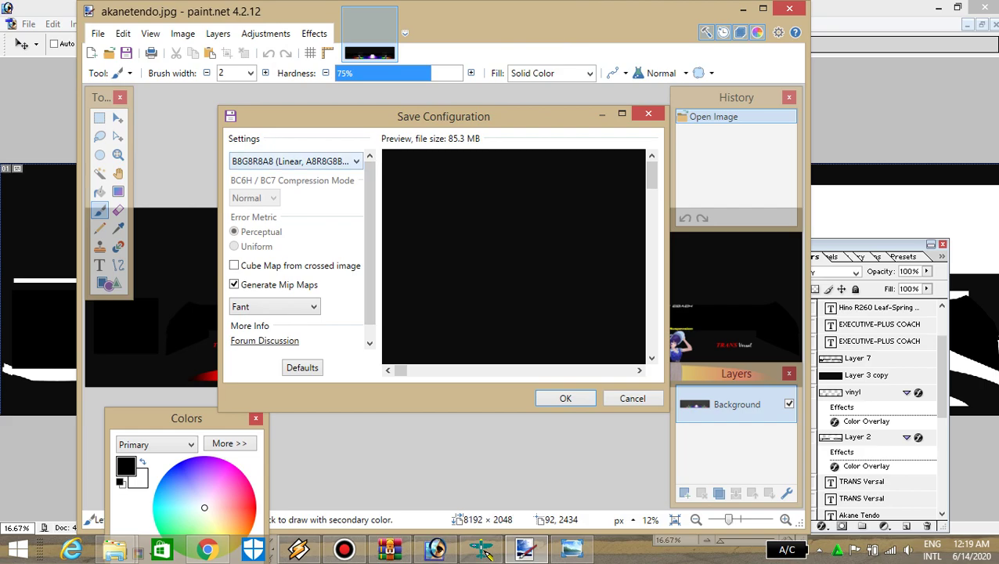
Examine the available DDS compression formats in the save configuration and cancel the save
click(356, 160)
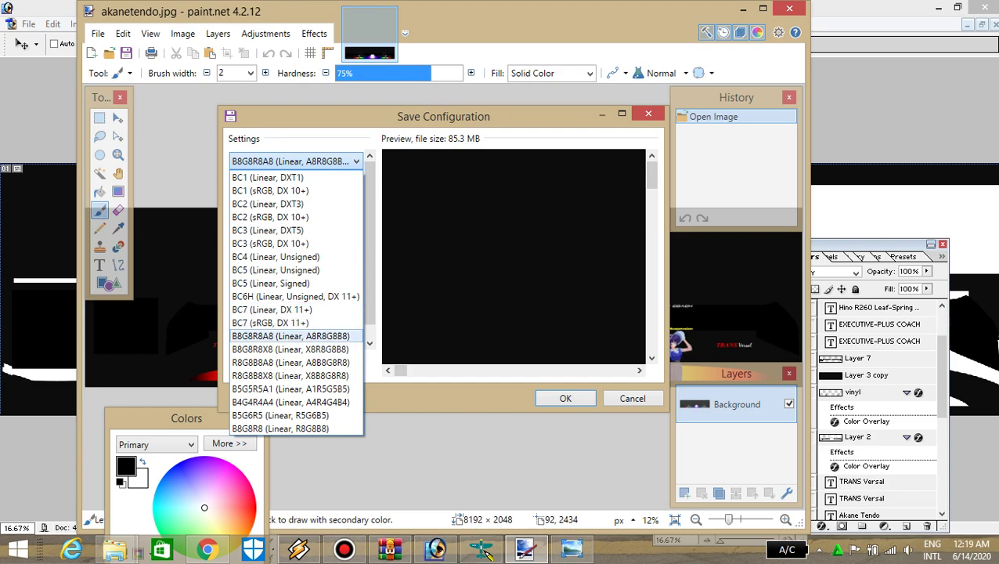
key(Escape)
key(Escape)
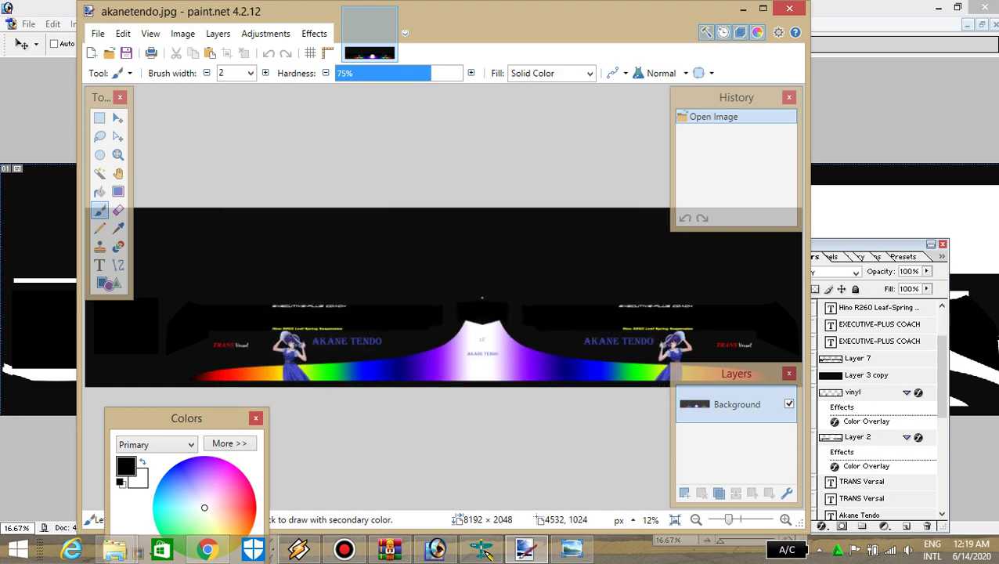
Switch to DXTBmp and inspect the character artwork in akane_tendo.dds
click(479, 548)
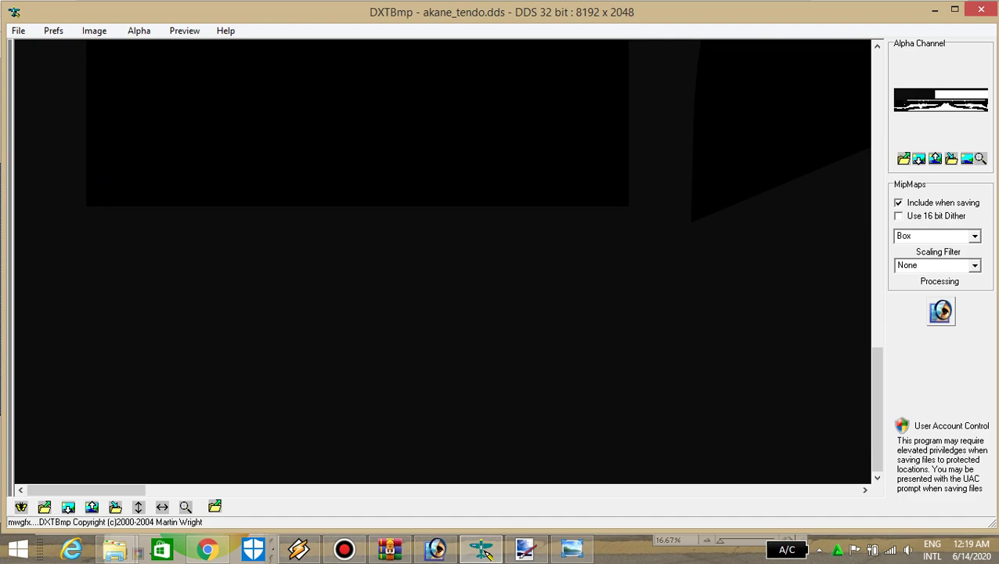
drag(86, 489, 261, 489)
drag(876, 408, 877, 394)
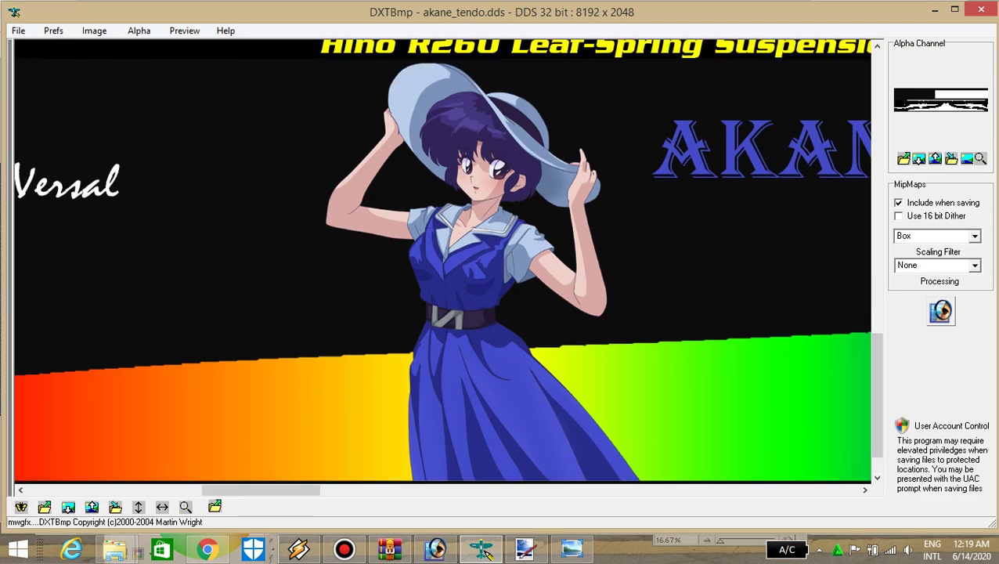
Import akanetendom.jpg from the PSD folder as the alpha channel, with the file filter set to Any Image File
click(903, 158)
key(Return)
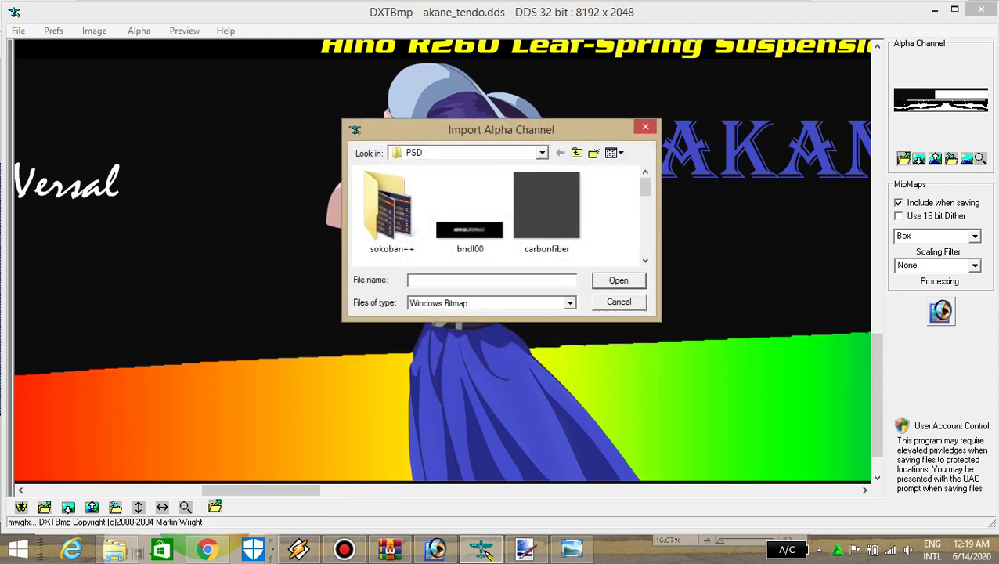
click(569, 303)
key(Down)
key(Return)
key(shift+Tab)
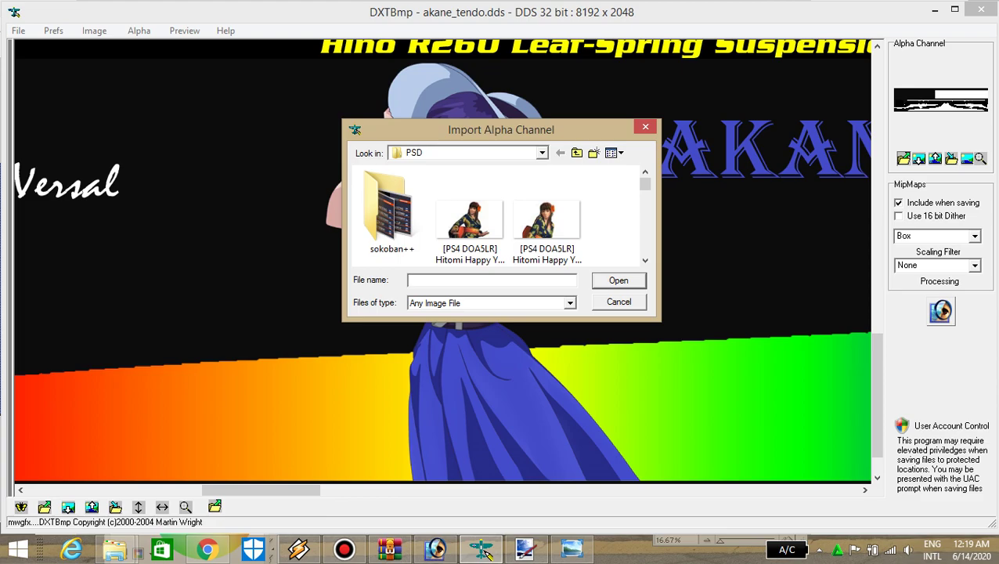
text(AKAN)
key(Down)
key(Down)
key(Down)
key(Return)
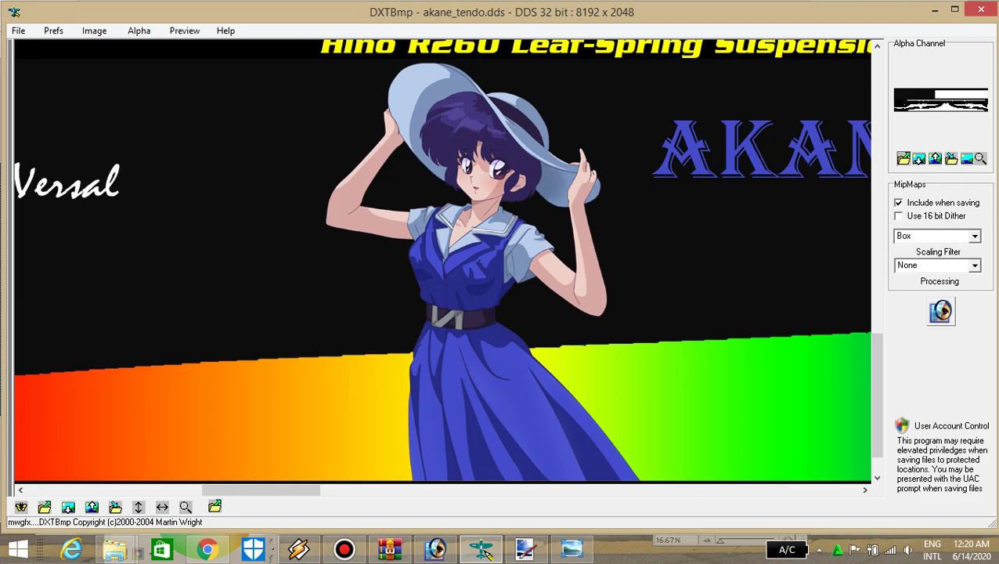
View the akanetendom mask image from the PSD folder in Windows Photo Viewer and close it
mouse_move(114, 548)
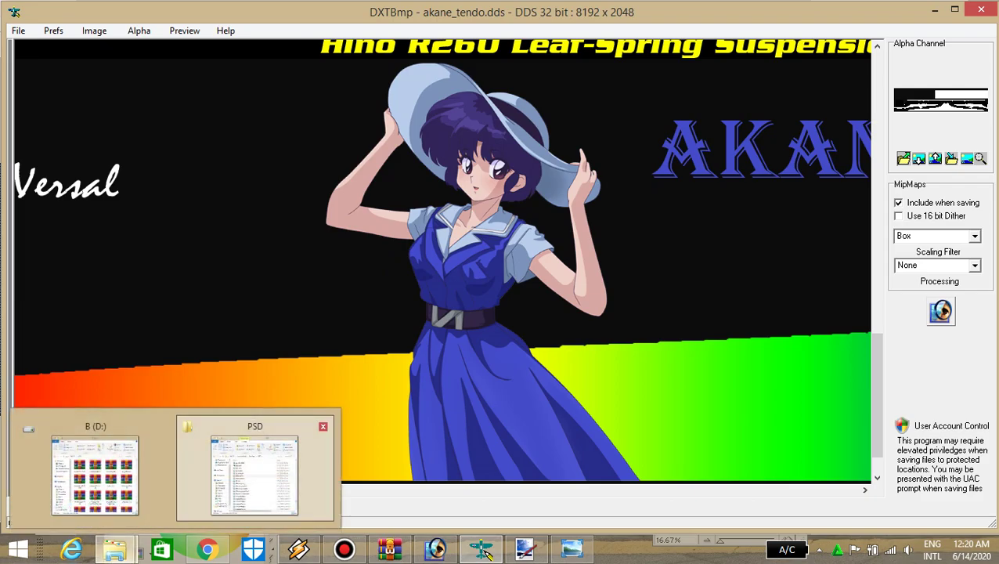
click(245, 472)
double_click(440, 254)
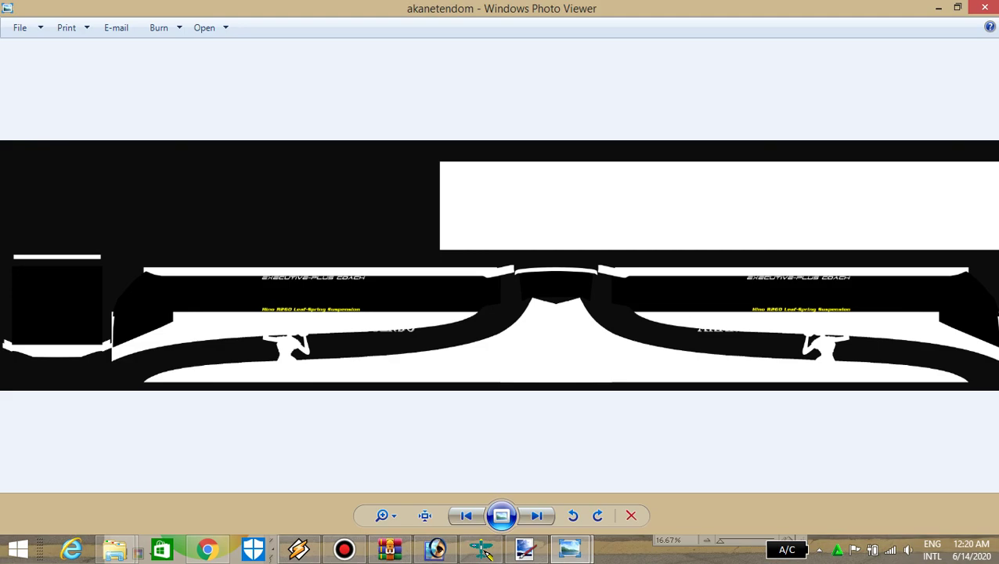
click(984, 7)
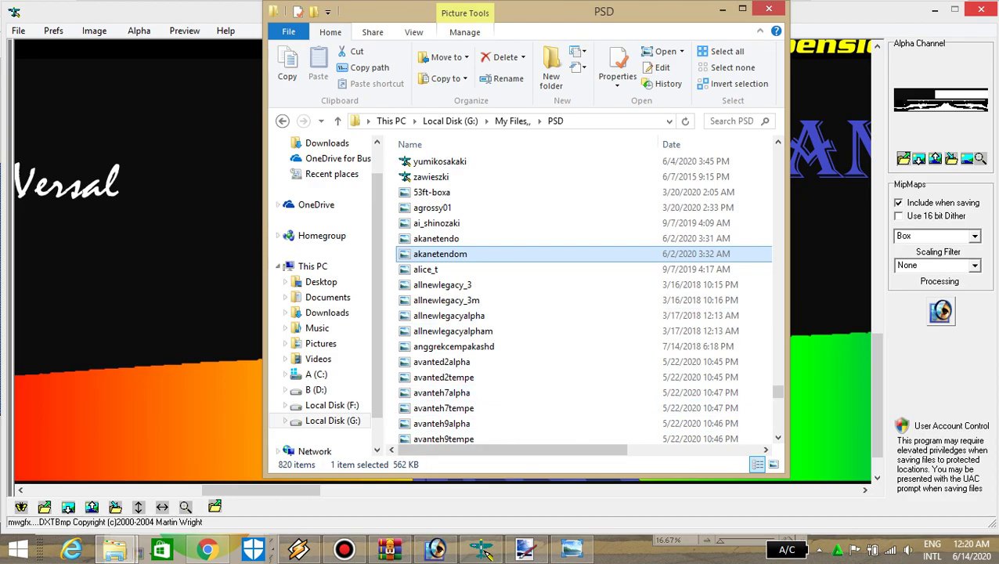
In a new File Explorer window, go to the ets2studio folder inside My Files,, on Local Disk (G:)
mouse_move(115, 548)
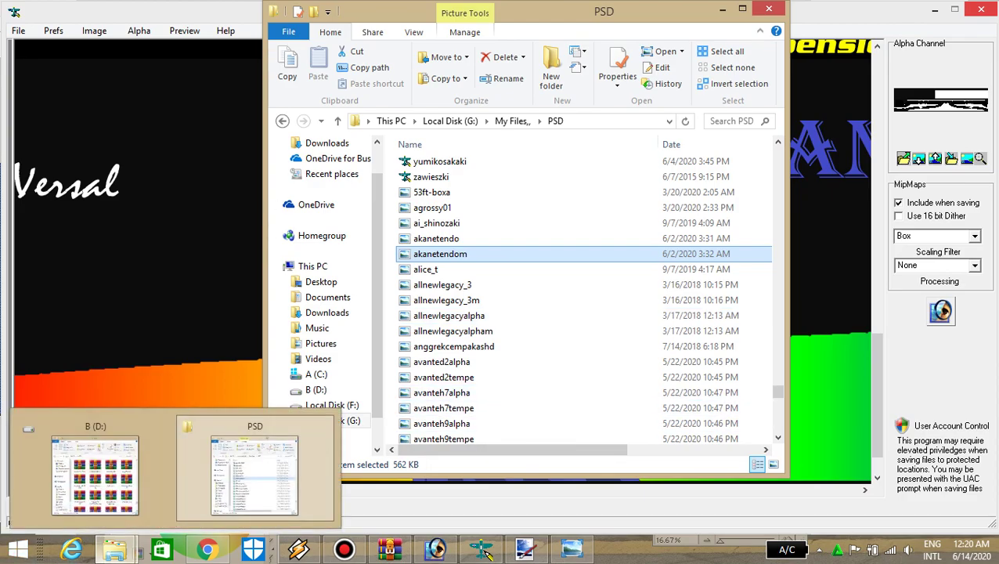
key(super)
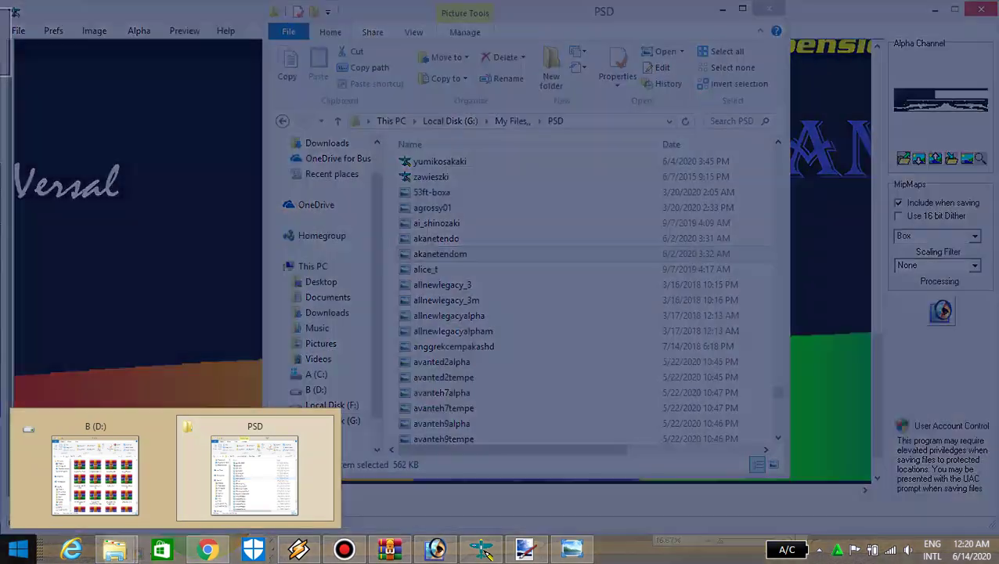
key(super+e)
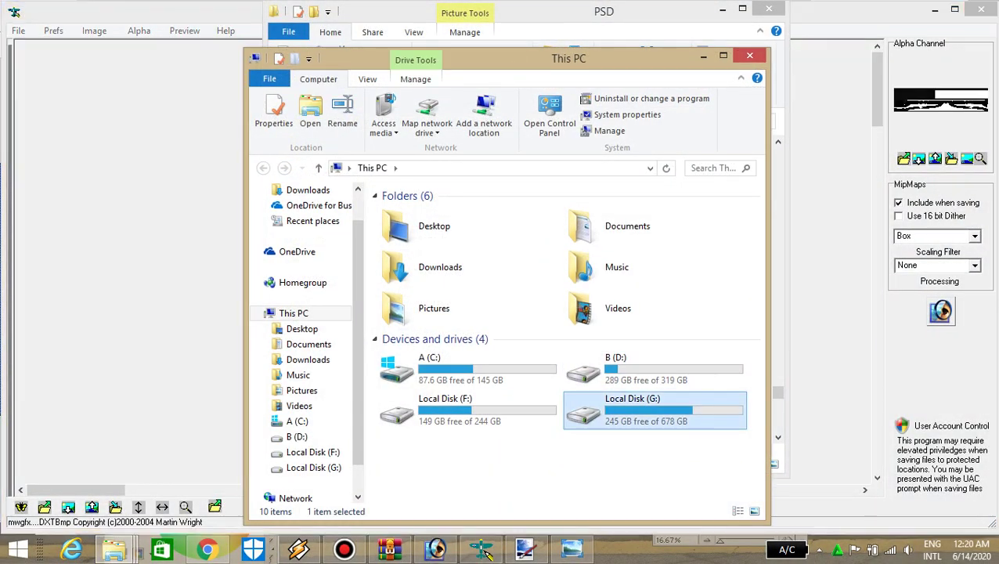
double_click(630, 407)
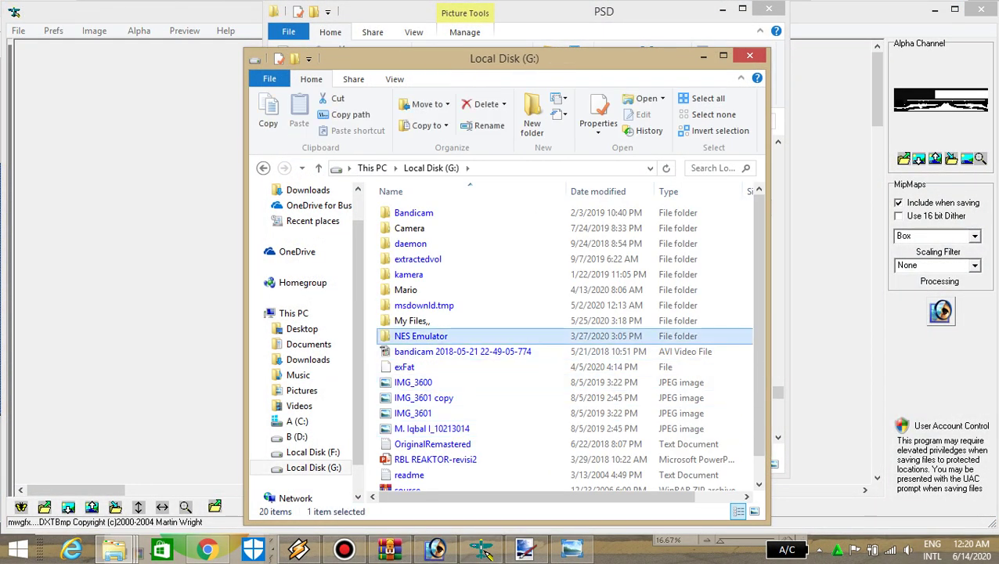
click(409, 366)
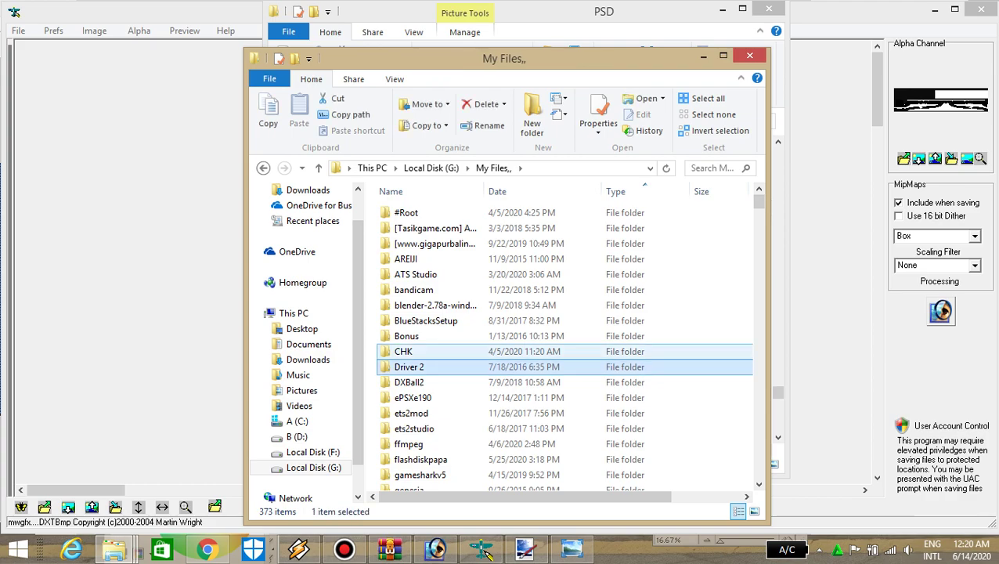
key(Down)
key(Down)
key(Down)
key(Down)
key(Down)
key(Up)
key(Return)
Launch the ETS2Studio application and look through the truck skin settings summary
key(Down)
key(Down)
key(Down)
key(Down)
key(Down)
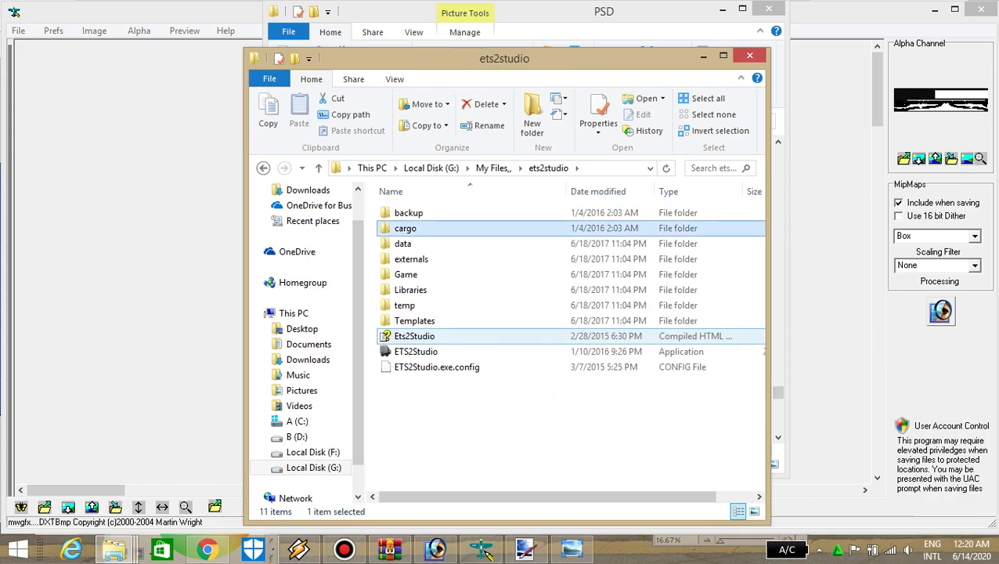
key(t)
key(e)
key(e)
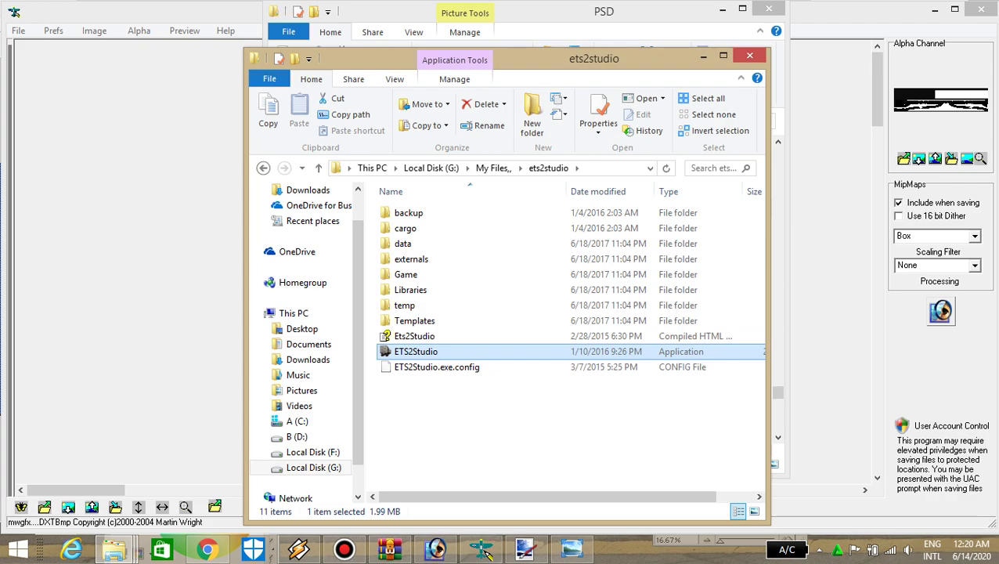
key(Return)
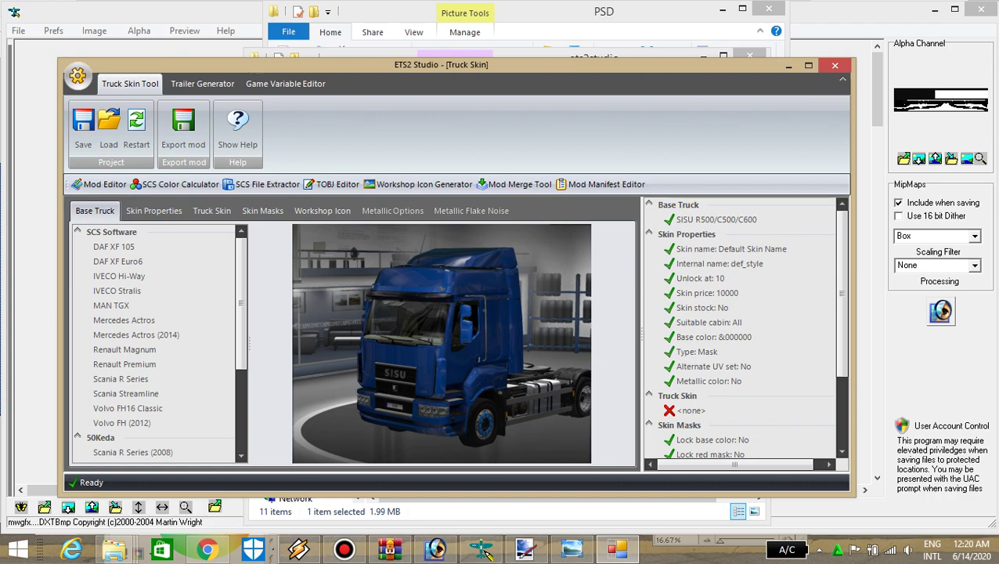
scroll(740, 329, down, 3)
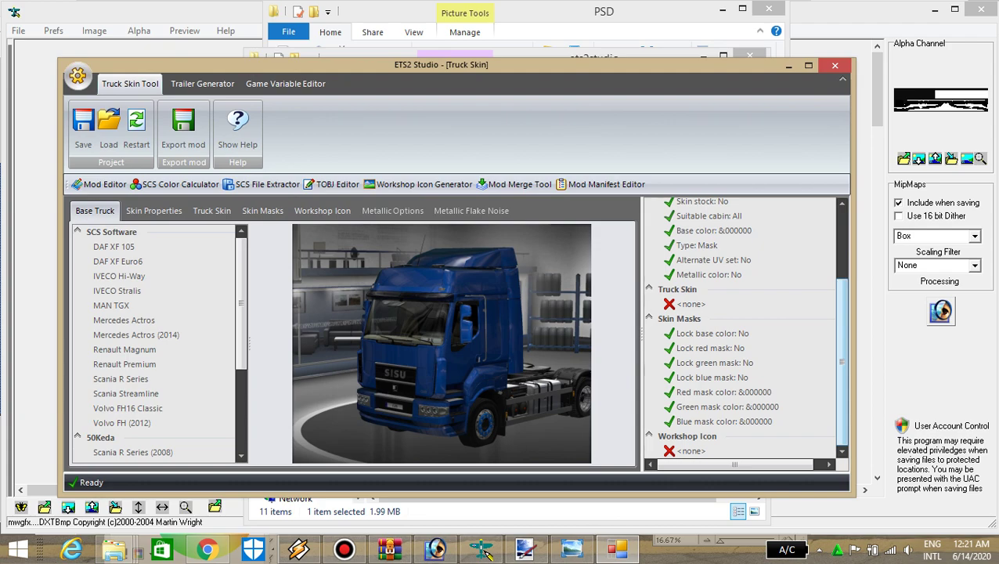
Preview several SCS Software trucks, including the IVECO Stralis, and choose DAF XF 105 as the base truck
scroll(740, 328, up, 3)
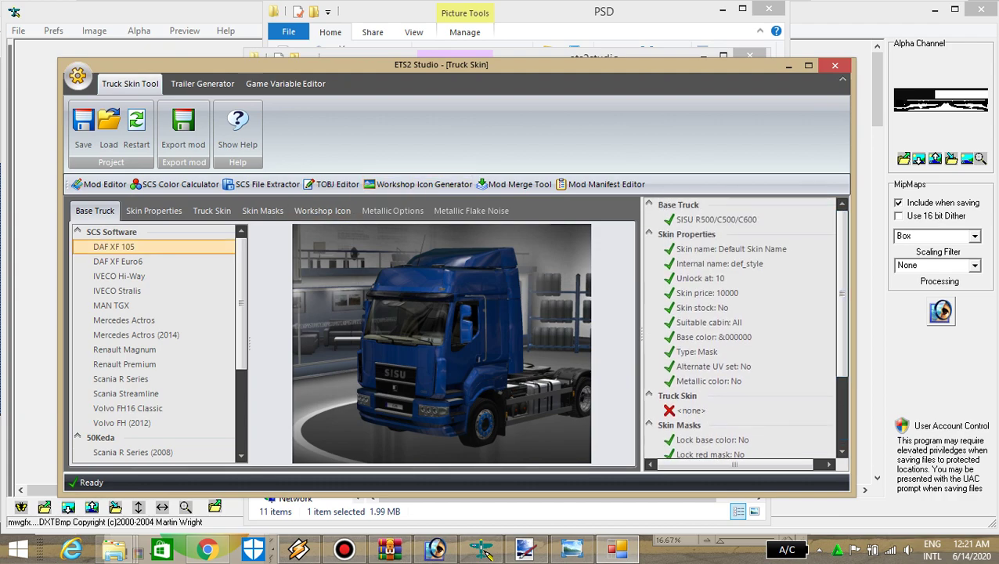
click(114, 246)
click(117, 261)
click(119, 276)
click(117, 290)
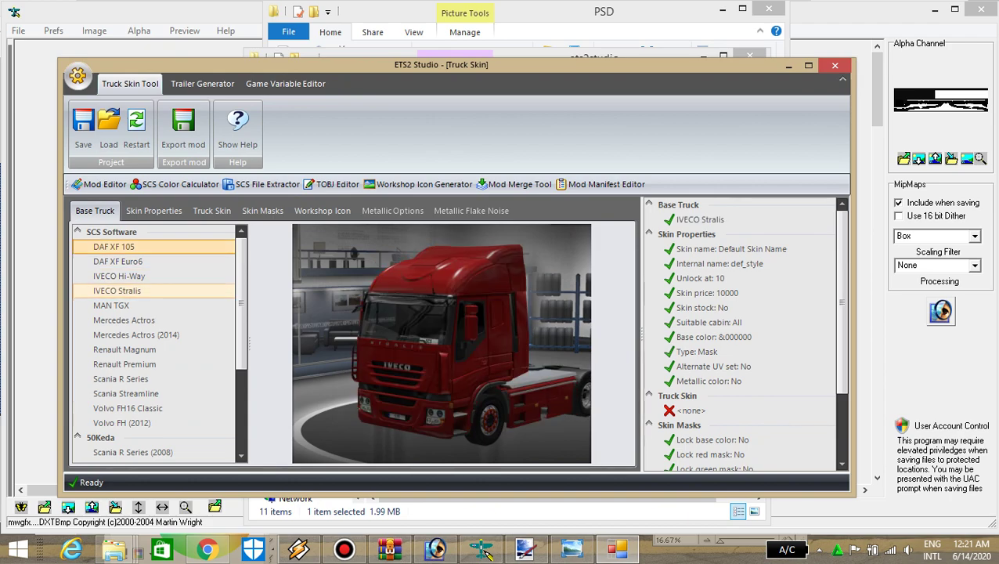
click(114, 246)
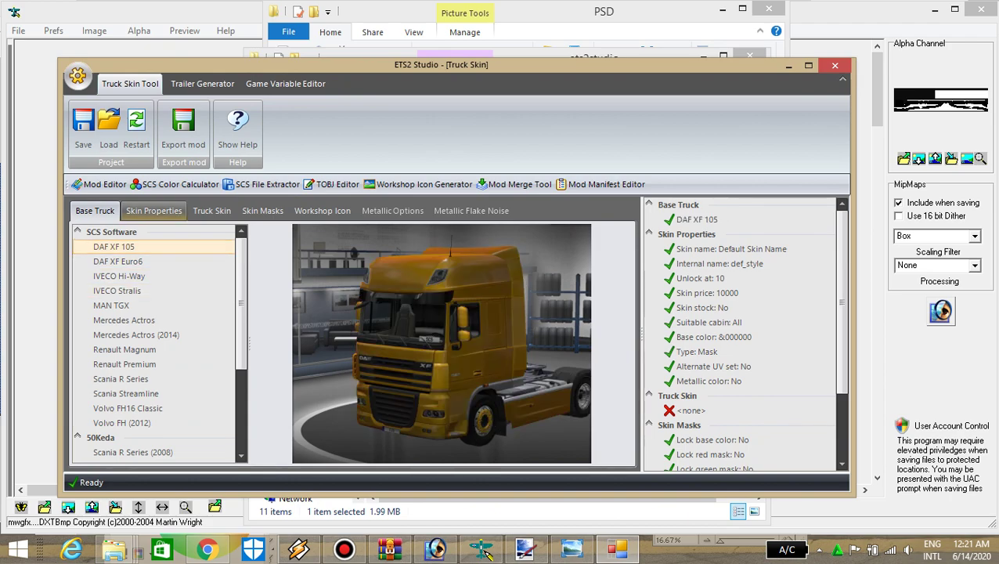
Set the skin name to AKANE TENDO in the skin properties
click(154, 210)
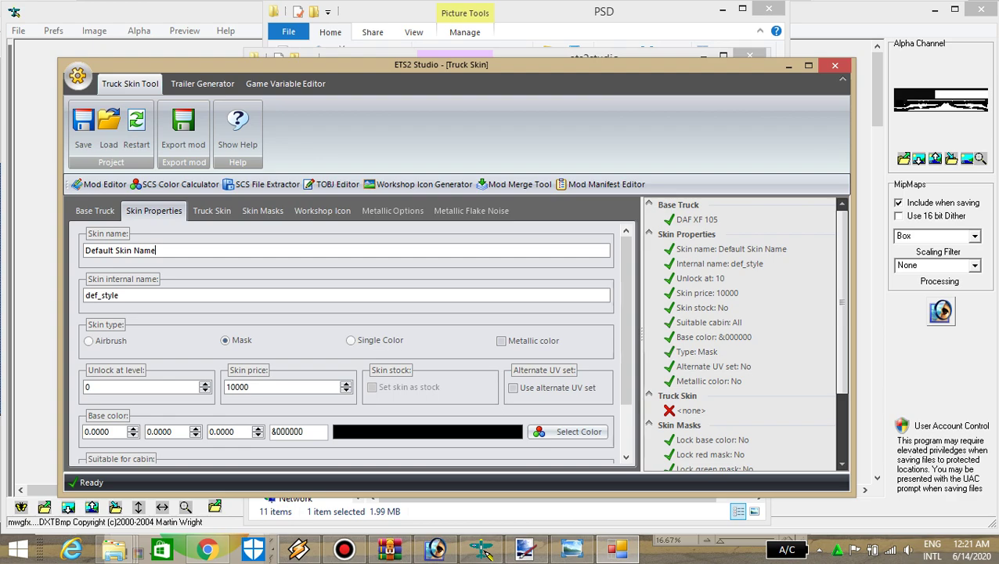
drag(155, 250, 84, 250)
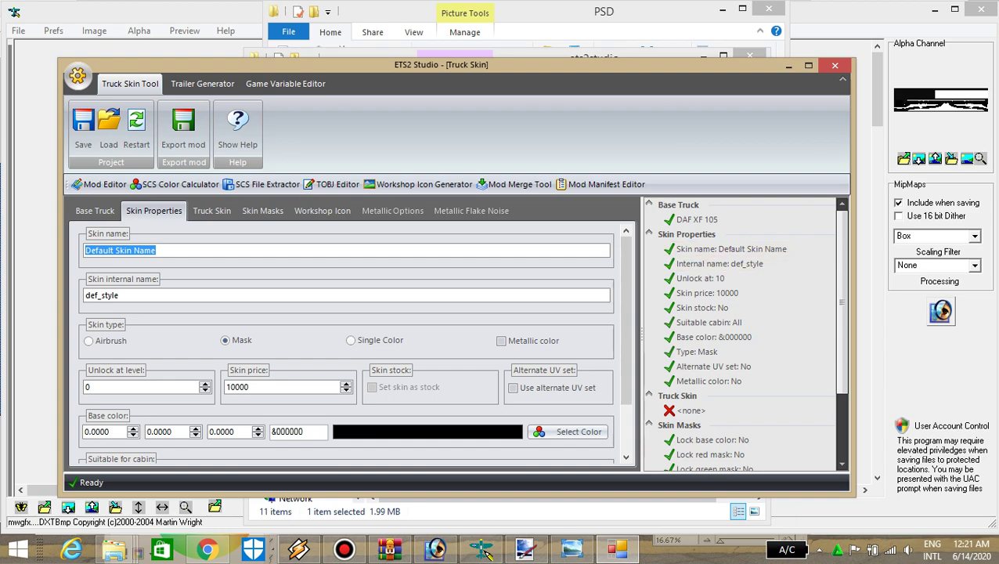
text(AKANE TENDO)
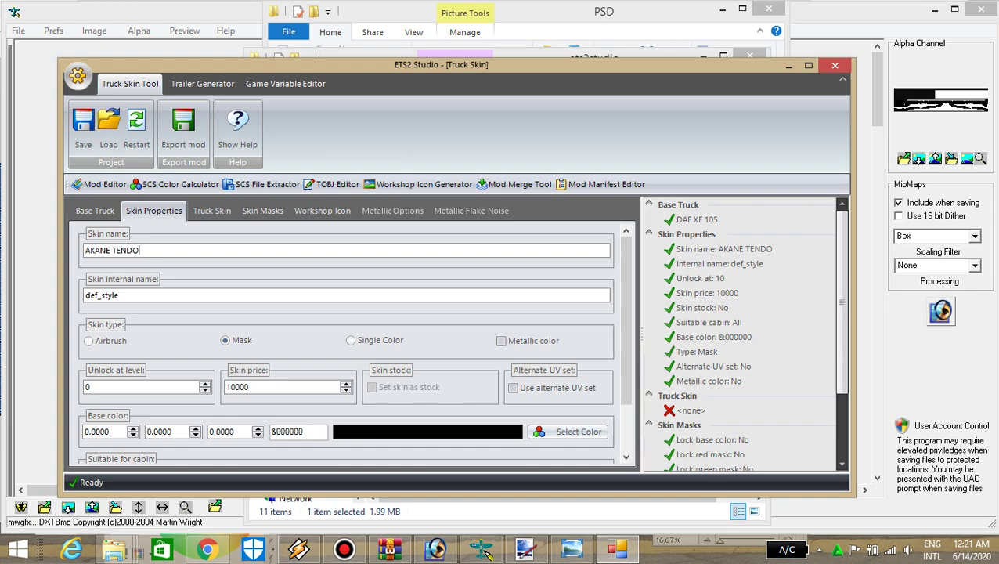
Clear the default text from the skin internal name
click(119, 294)
key(BackSpace)
key(BackSpace)
key(BackSpace)
key(BackSpace)
key(BackSpace)
key(BackSpace)
key(BackSpace)
key(BackSpace)
key(BackSpace)
Set the skin type to Airbrush with metallic color enabled, and turn off the stock skin option
click(88, 341)
click(501, 341)
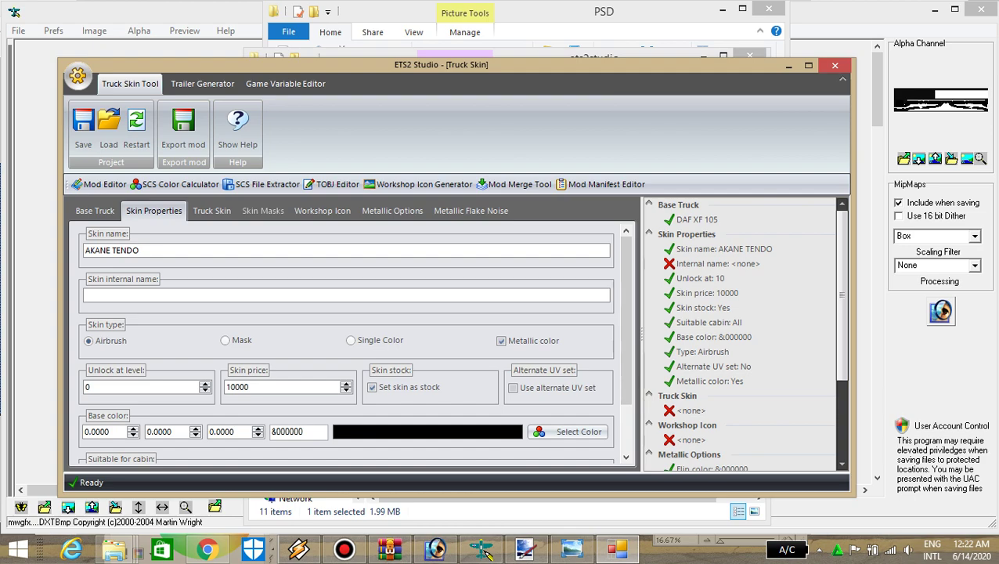
click(371, 386)
Deselect the Super Space, Space Cab Plus and Space cabins in the suitable cabin options
scroll(346, 345, down, 2)
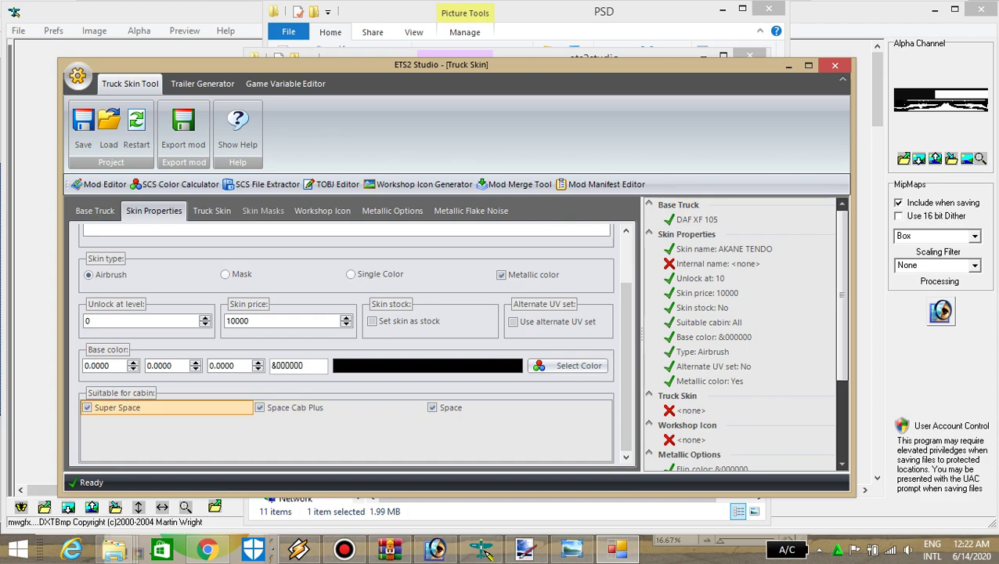
click(87, 407)
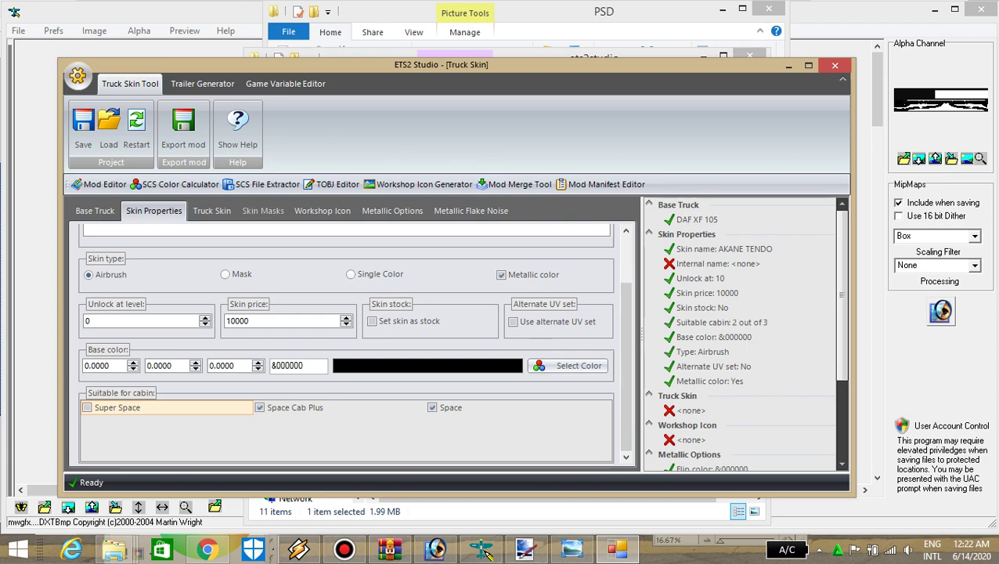
click(259, 407)
click(432, 407)
Switch to template sr2.psd in Photoshop and hide Layer 2 to uncover the character artwork
mouse_move(435, 548)
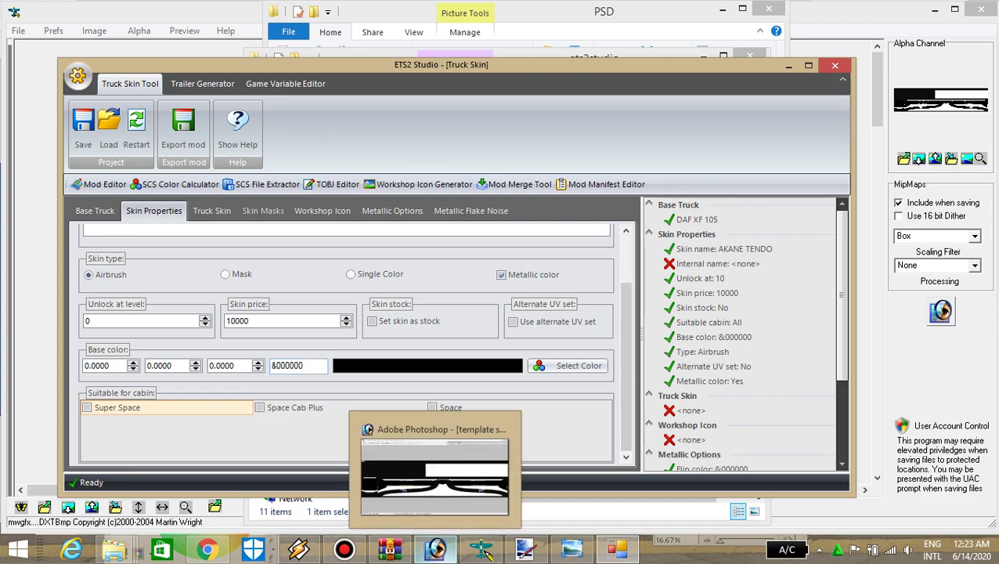
click(436, 479)
key(ctrl+plus)
key(ctrl+plus)
key(ctrl+plus)
key(ctrl+plus)
key(ctrl+plus)
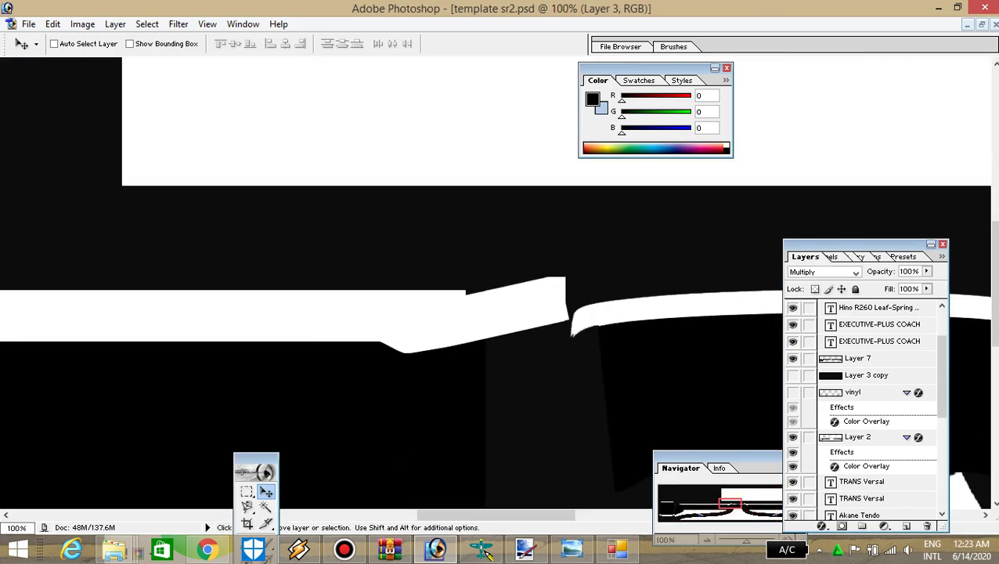
drag(992, 283, 992, 365)
drag(495, 515, 311, 515)
drag(993, 365, 992, 388)
right_click(572, 278)
click(608, 289)
click(792, 436)
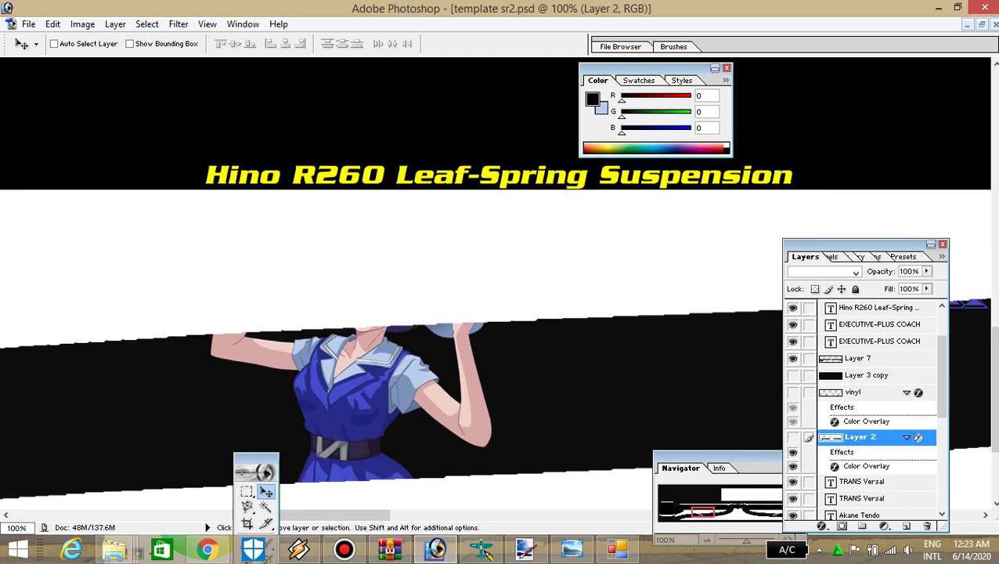
scroll(392, 282, down, 5)
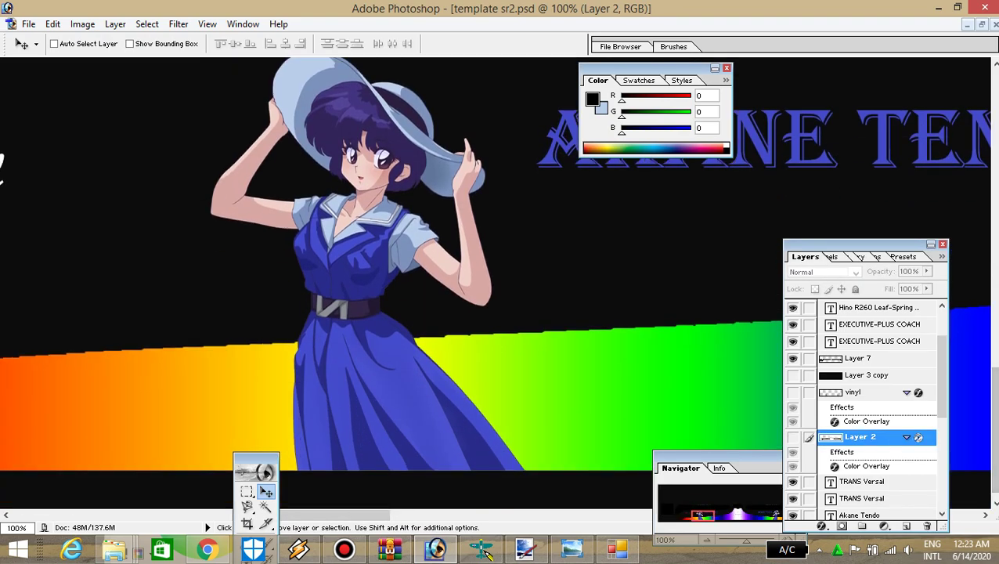
Move the Layers palette and toolbox aside, and sample the hat's light blue as the foreground color with the Eyedropper
drag(861, 244, 682, 178)
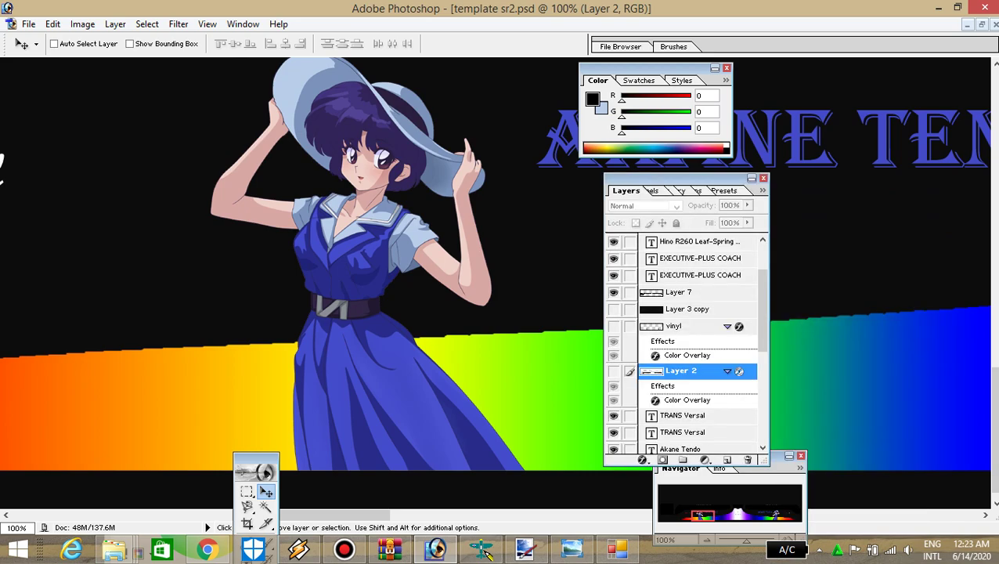
drag(256, 470, 79, 148)
click(88, 325)
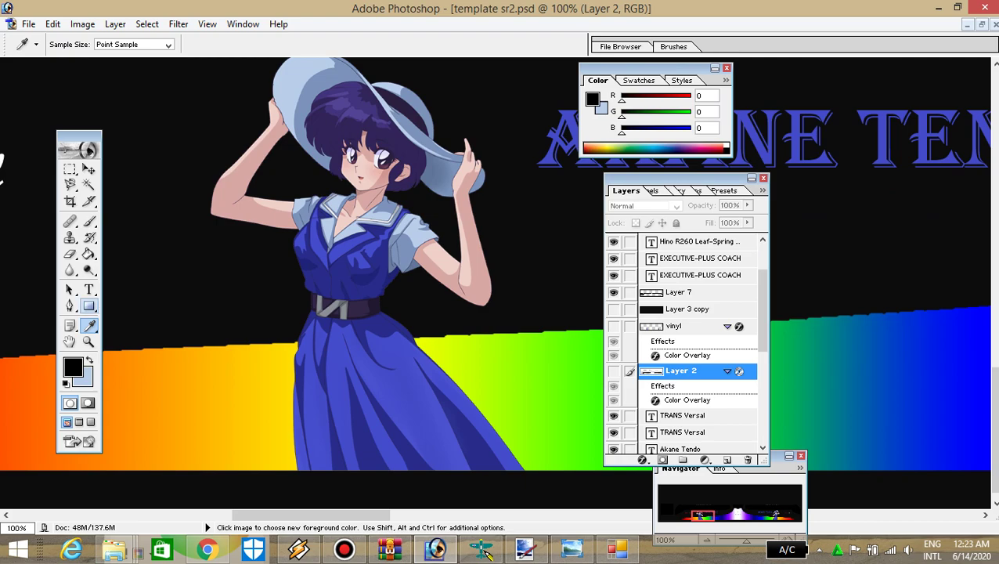
click(352, 75)
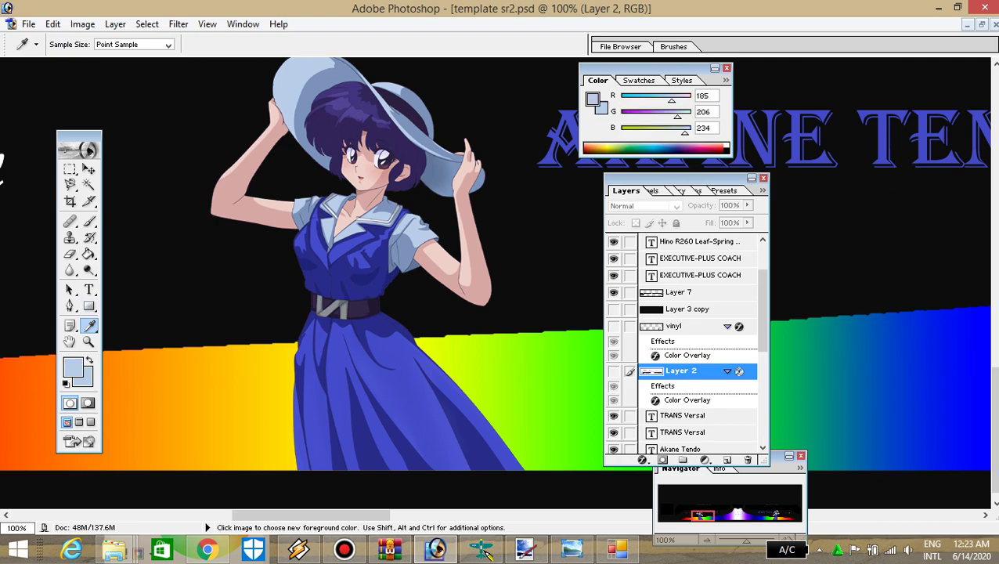
Look up the foreground color's hex code in the Color Picker and close it
click(73, 366)
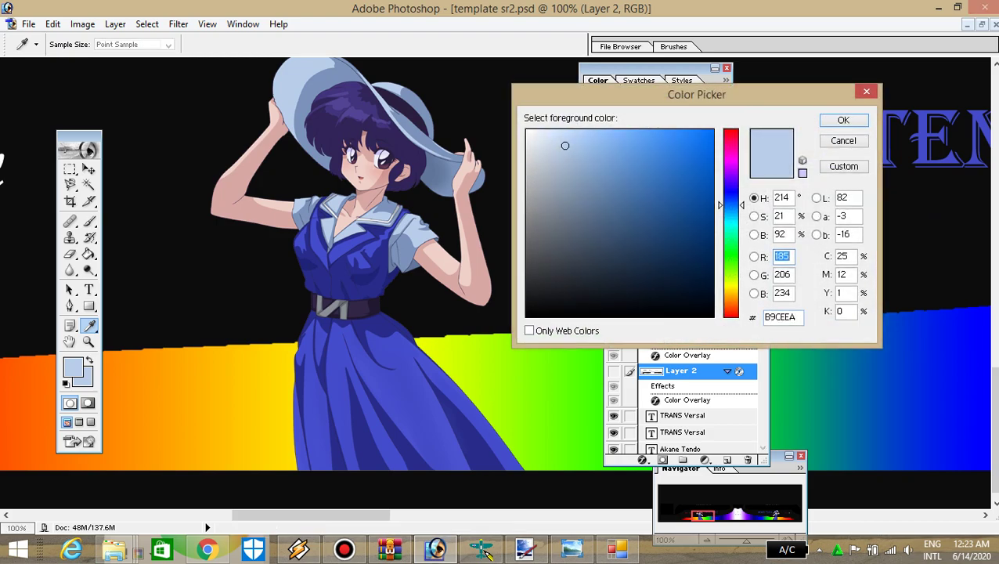
drag(796, 317, 764, 317)
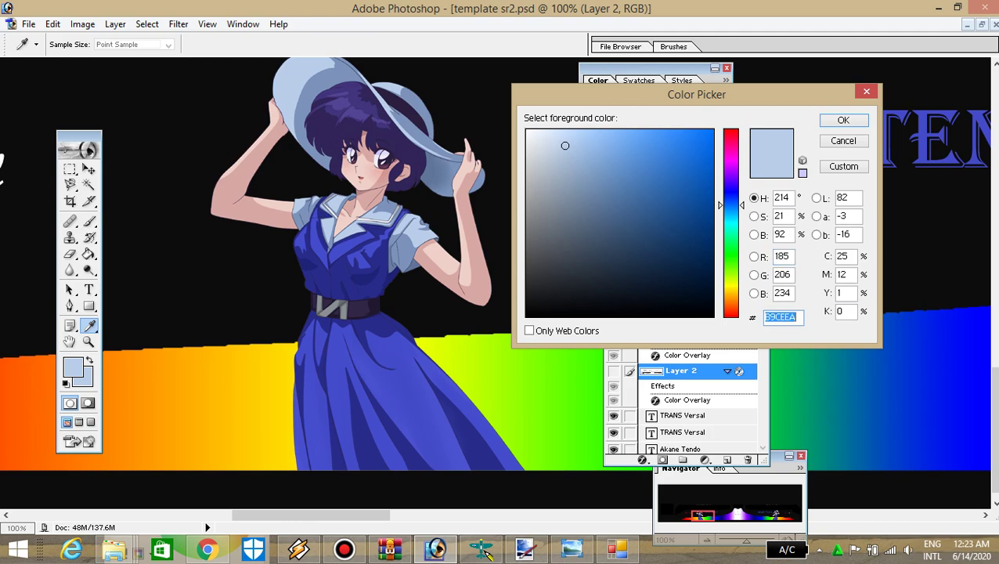
click(842, 119)
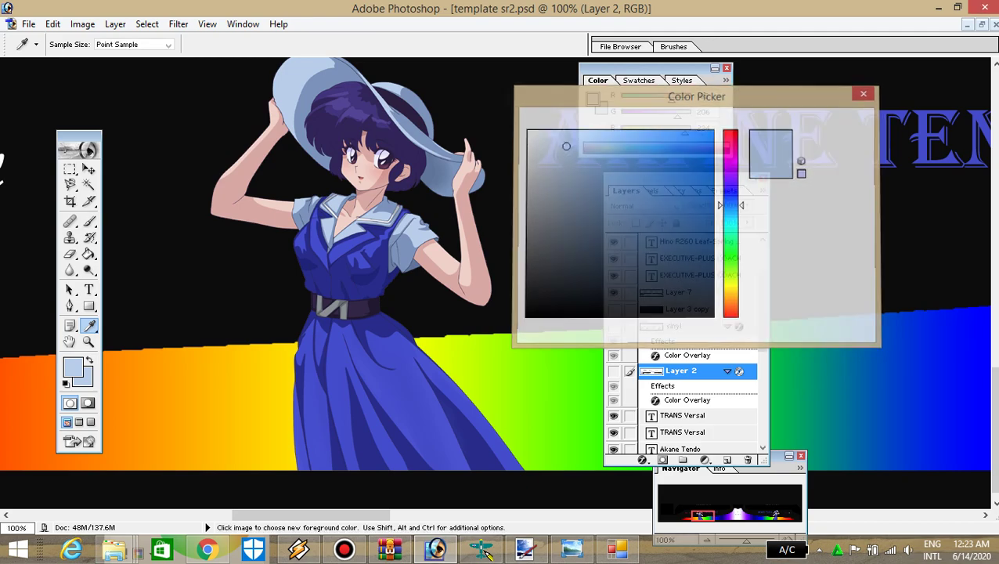
Switch to ETS2 Studio and set the skin's base color to &eaceb9
click(616, 548)
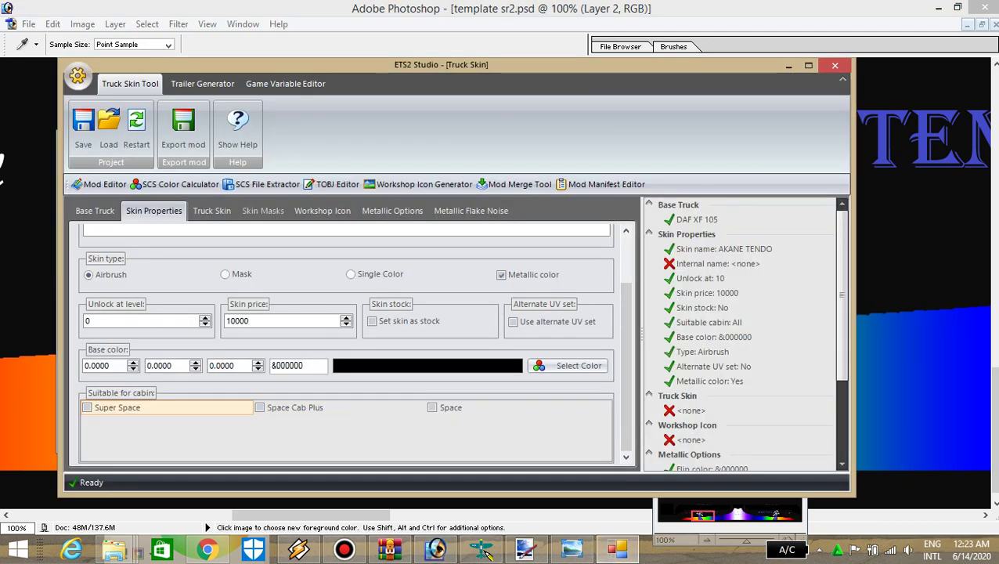
double_click(290, 364)
text(&eaceb9)
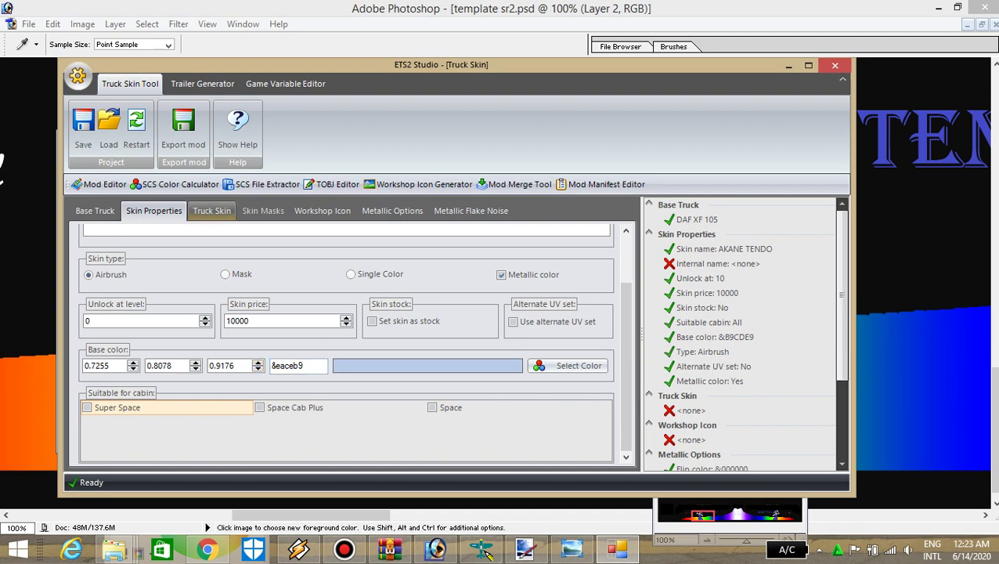
Load akane_tendo from the PSD folder inside My Files,, on Local Disk (G:) as the truck skin image
click(211, 211)
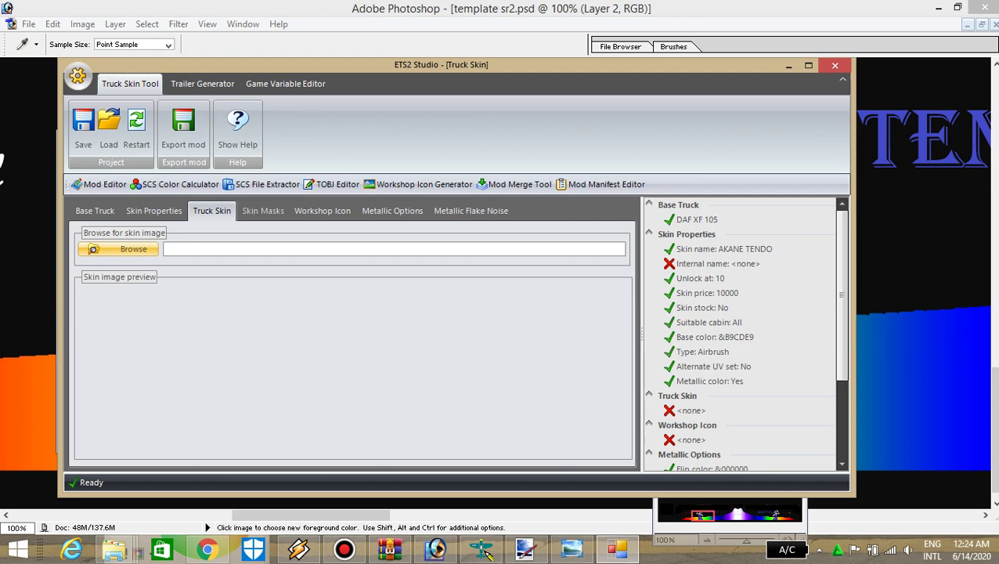
click(117, 248)
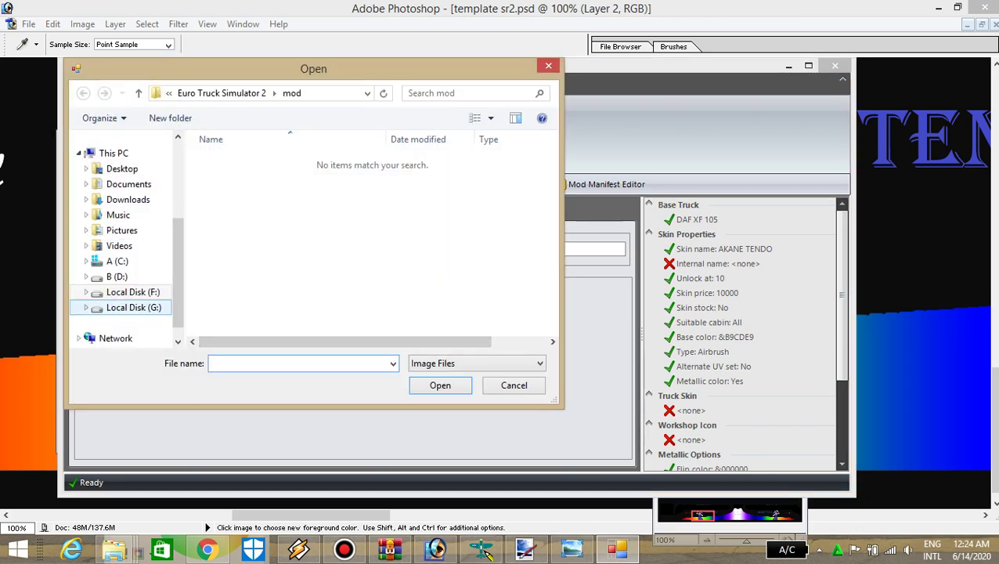
click(133, 307)
double_click(231, 268)
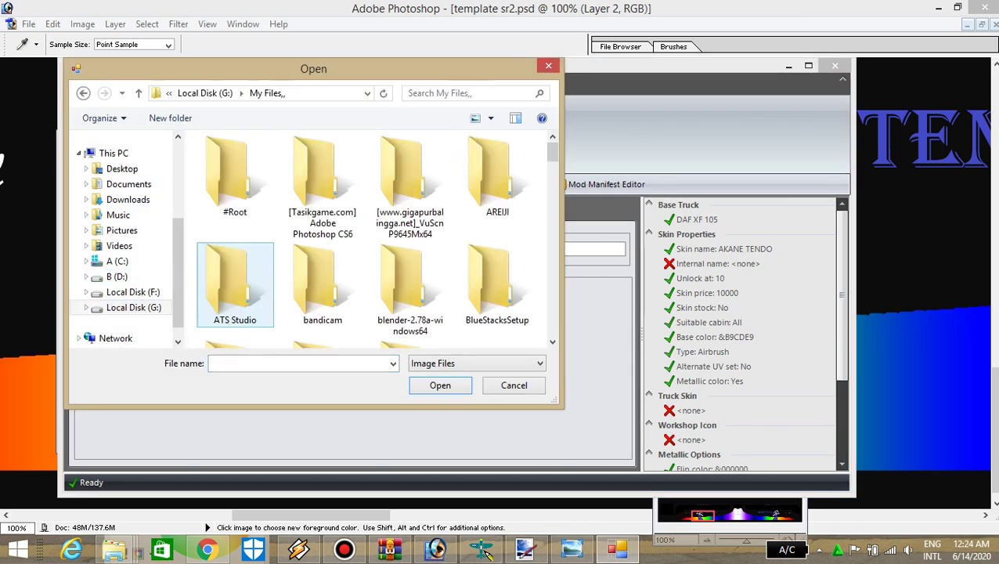
scroll(372, 243, down, 5)
double_click(401, 172)
click(491, 165)
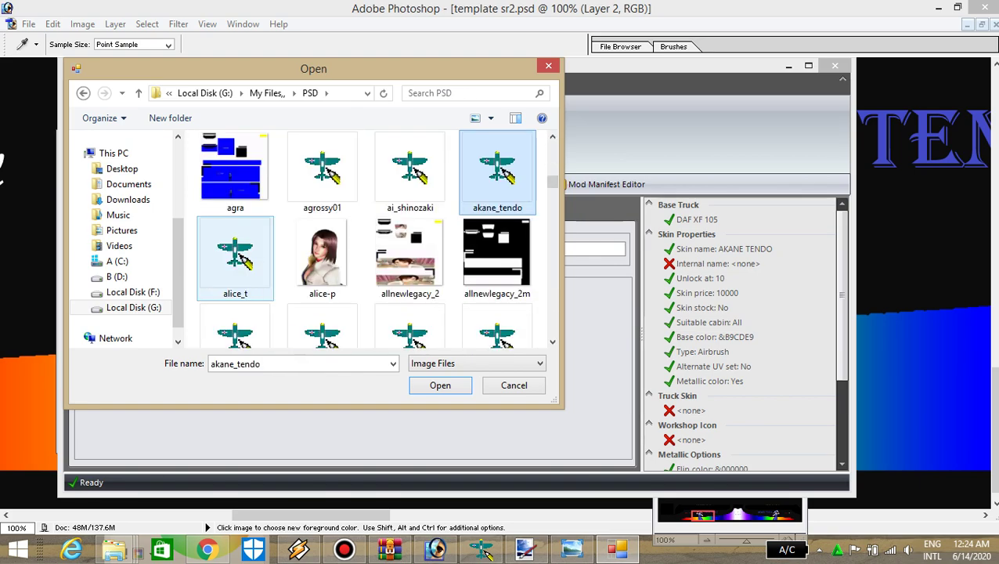
double_click(491, 164)
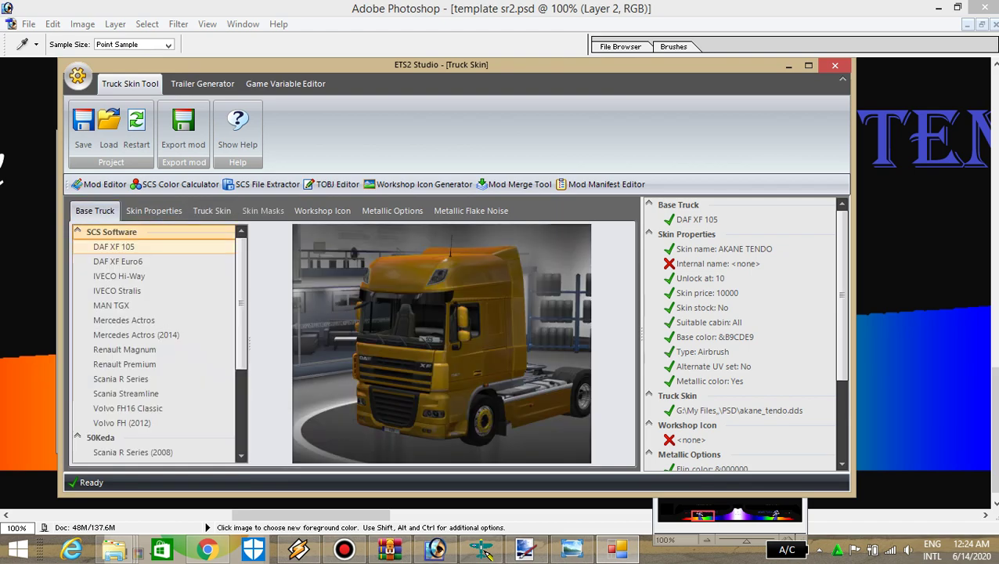
Assign the default paint job image as the workshop icon
click(154, 210)
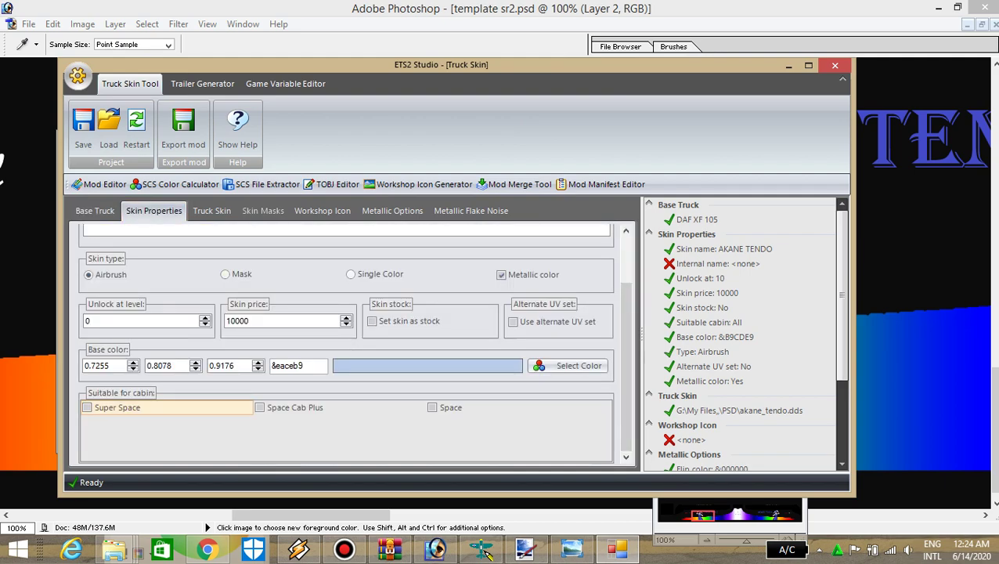
click(321, 211)
click(152, 235)
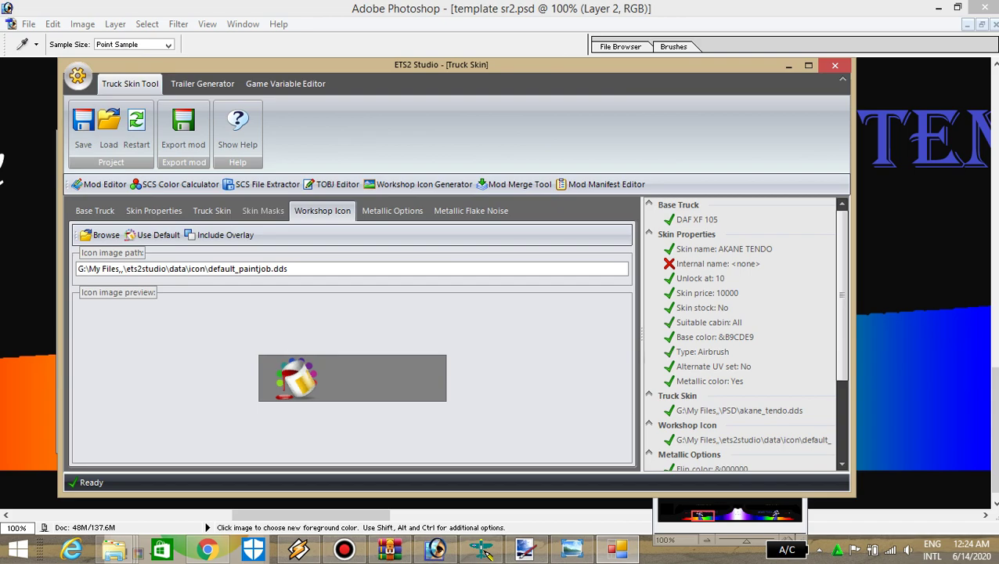
In the metallic options, set the flip strength to 1, flake UV scale to 50 and flake clearcoat to 5
click(392, 210)
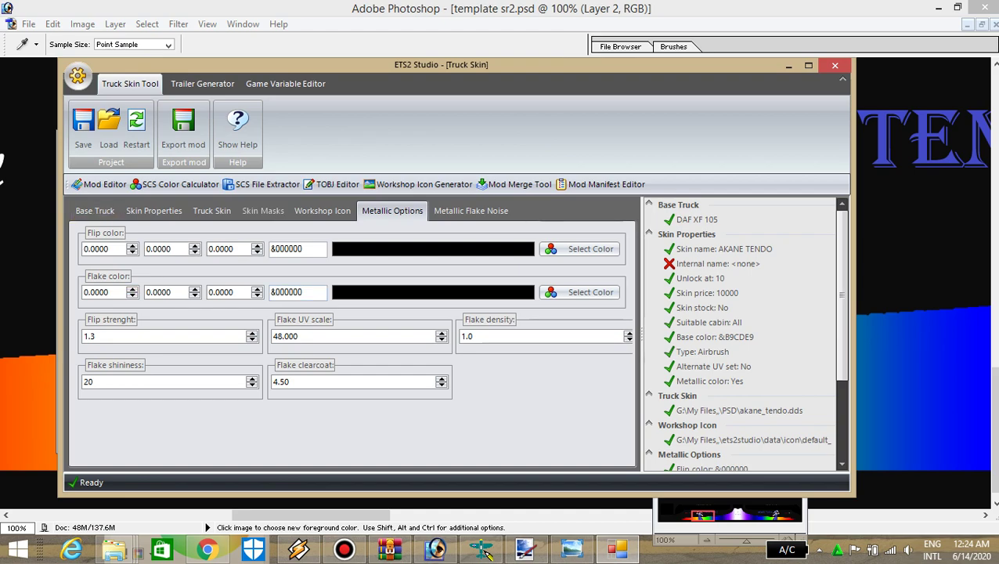
click(95, 211)
click(153, 210)
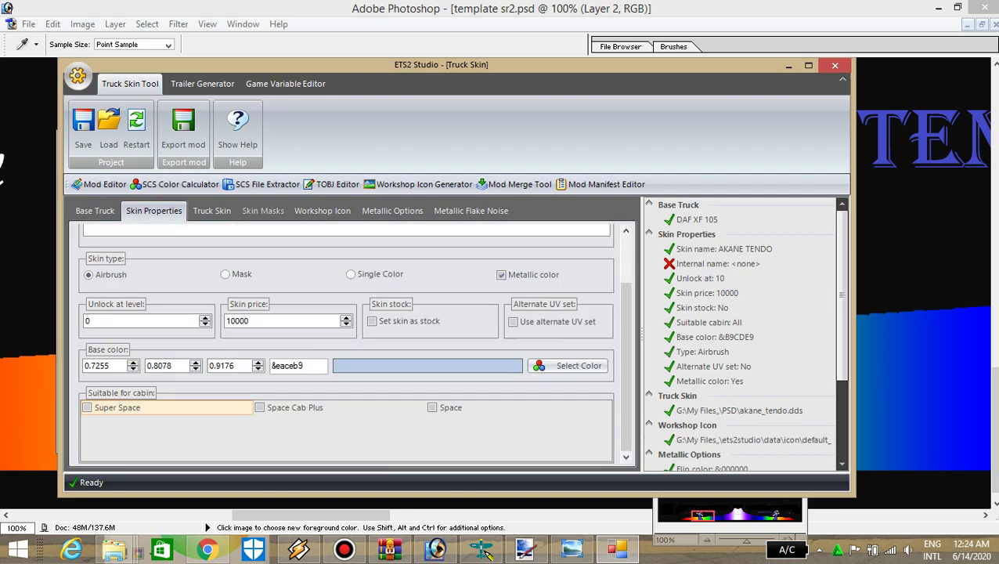
click(392, 211)
click(94, 336)
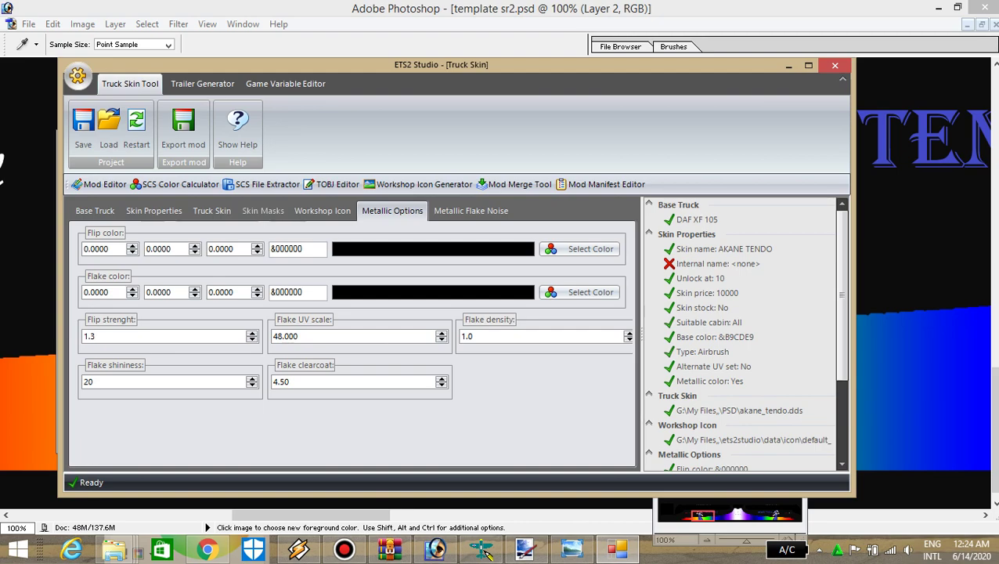
double_click(94, 336)
text(1)
click(299, 336)
key(shift+Home)
text(50)
click(288, 381)
key(shift+Home)
text(5)
View the metallic flake noise settings, open and cancel the image browser, and minimize the ETS2 Studio window
click(470, 211)
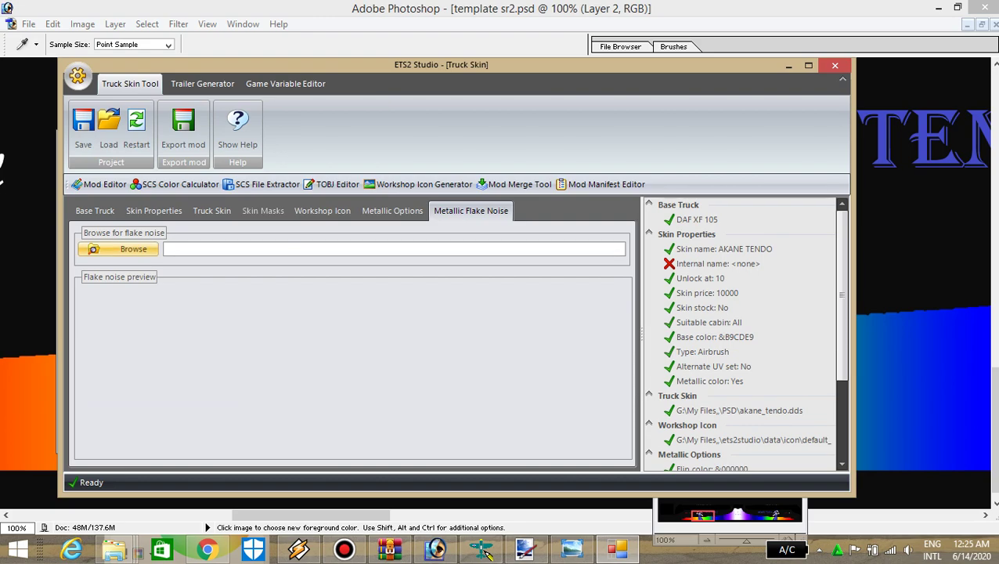
click(121, 249)
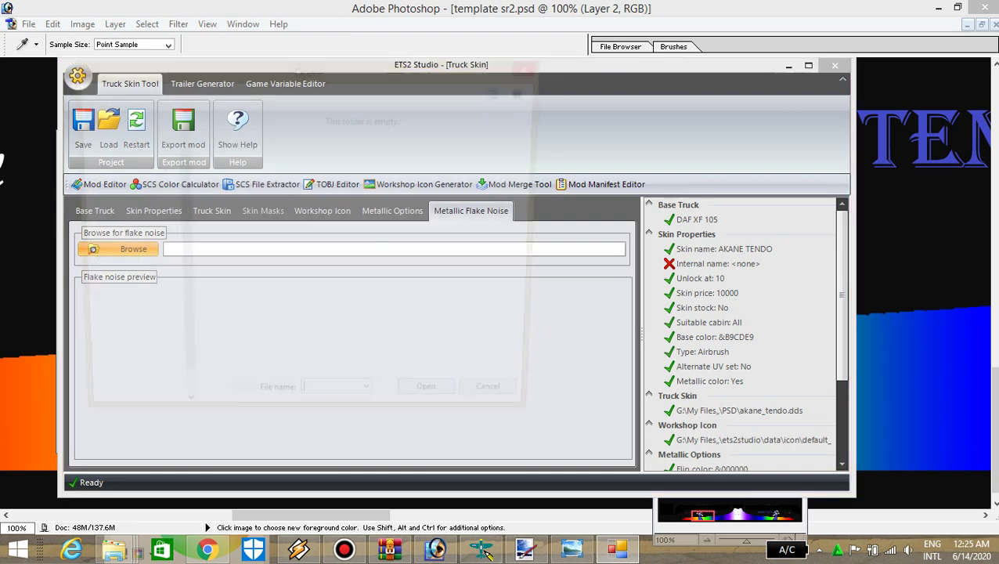
key(Escape)
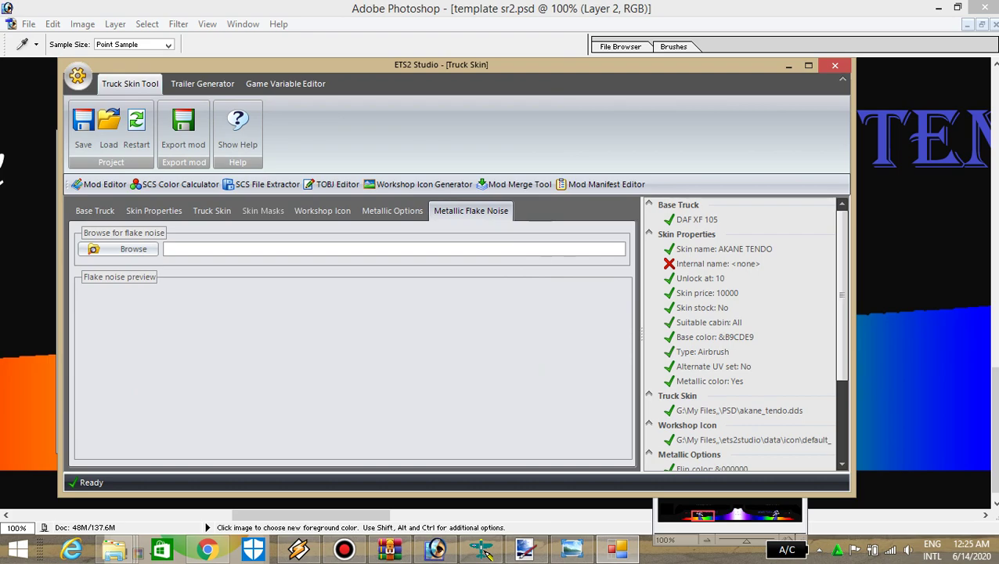
click(788, 65)
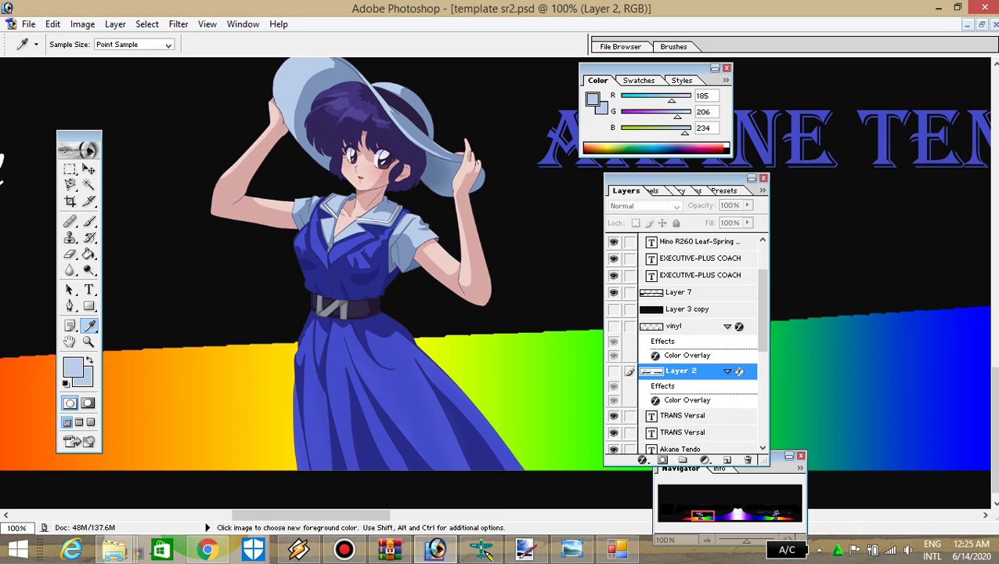
Open a new File Explorer window and browse to the Users folder on Local Disk (F:)
mouse_move(114, 549)
mouse_move(254, 470)
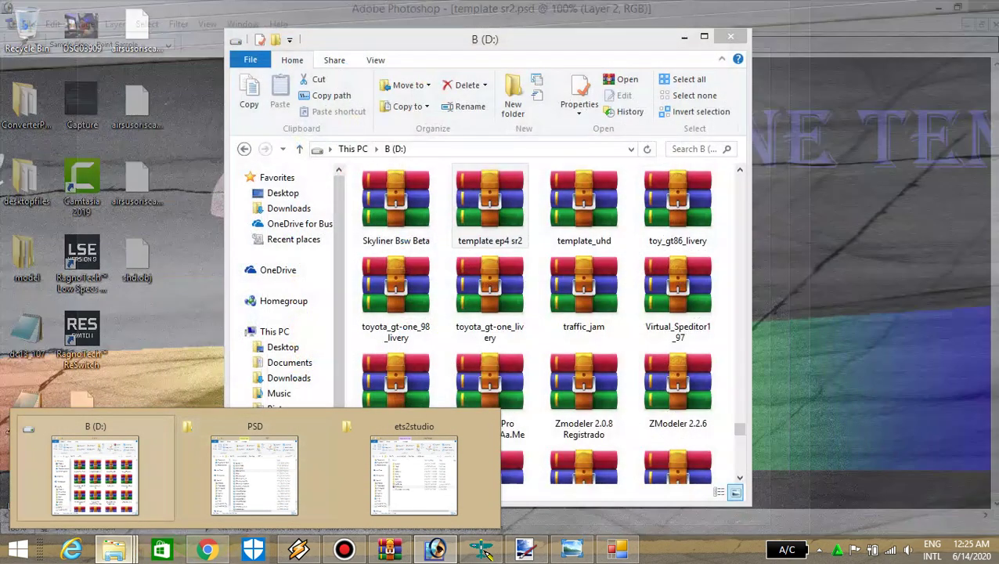
click(18, 549)
click(203, 429)
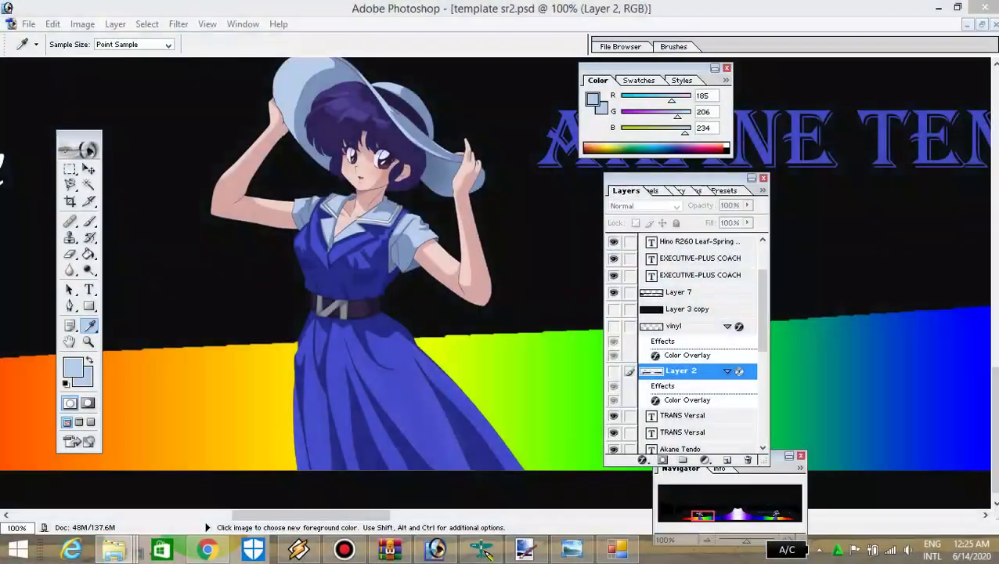
click(487, 363)
double_click(486, 366)
key(u)
key(Return)
key(d)
key(m)
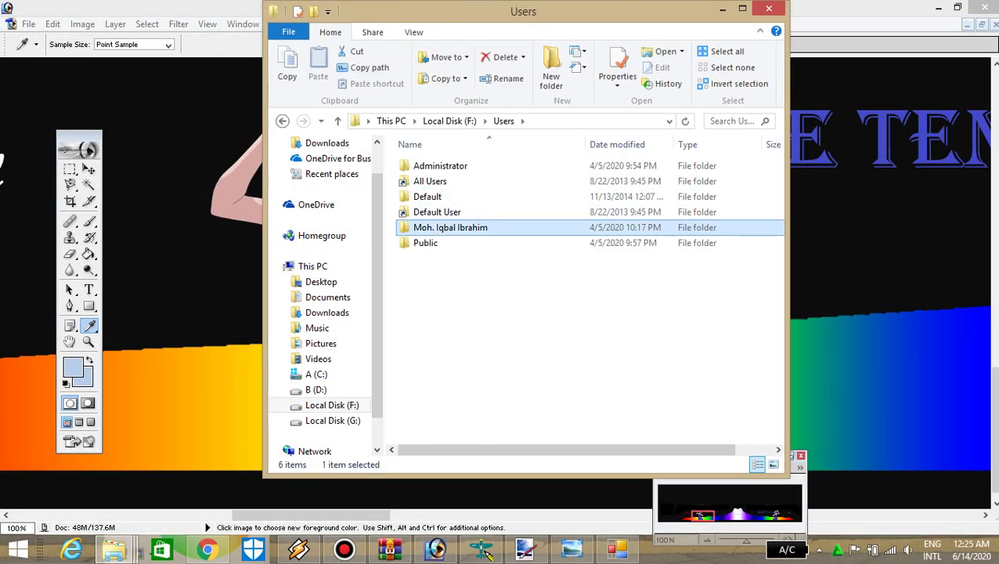
Open the Documents folder inside the selected personal user folder
key(Return)
key(a)
key(a)
key(d)
key(d)
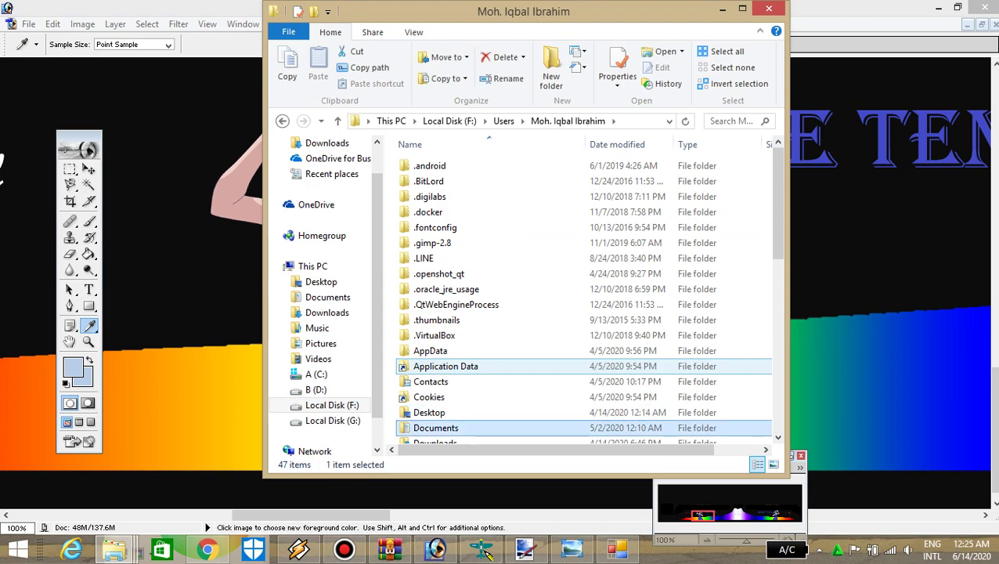
key(Return)
key(3)
key(3)
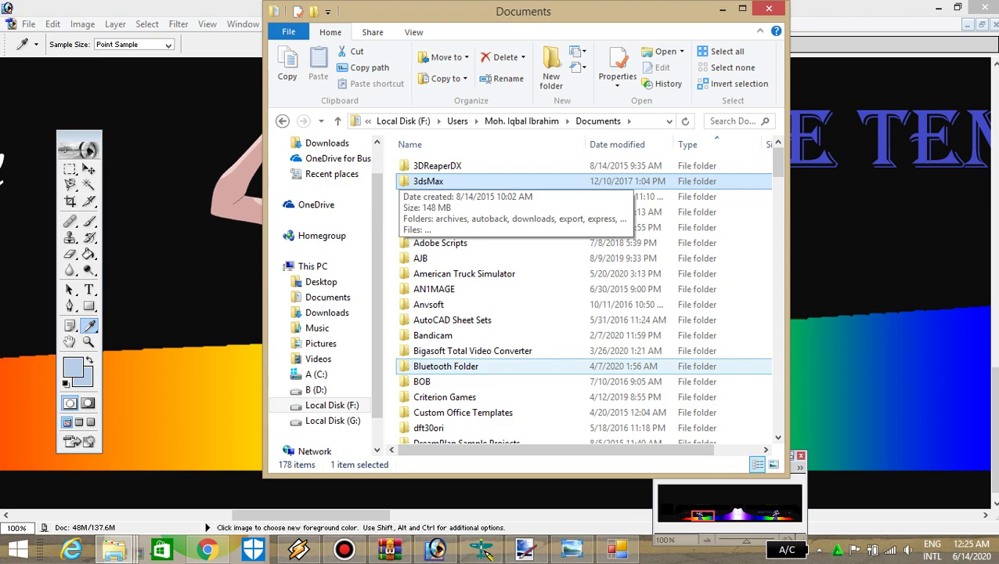
Open the mod folder inside the Euro Truck Simulator 2 folder and find the Akane Tendo file
text(euro)
key(Return)
key(e)
key(Return)
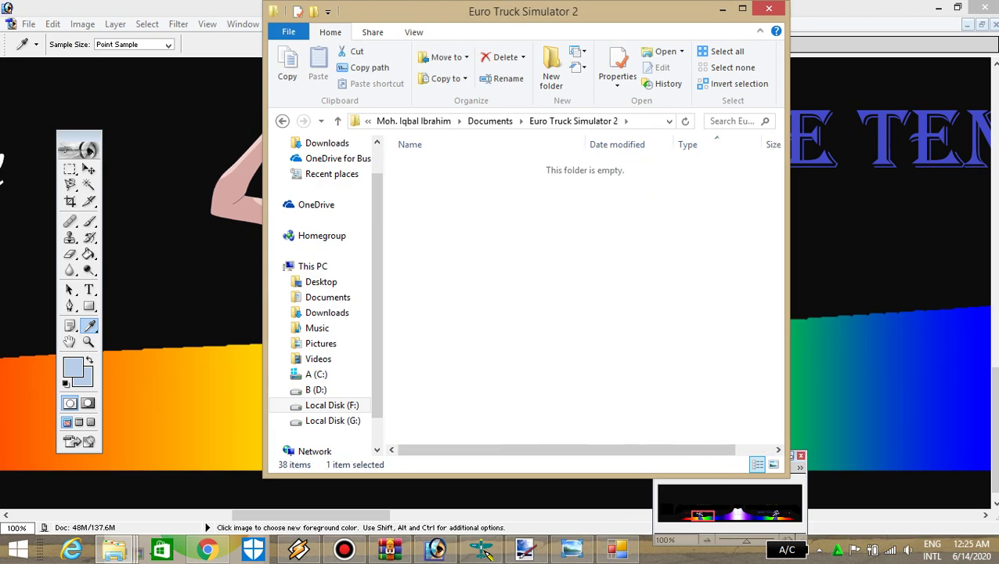
text(ak)
key(Return)
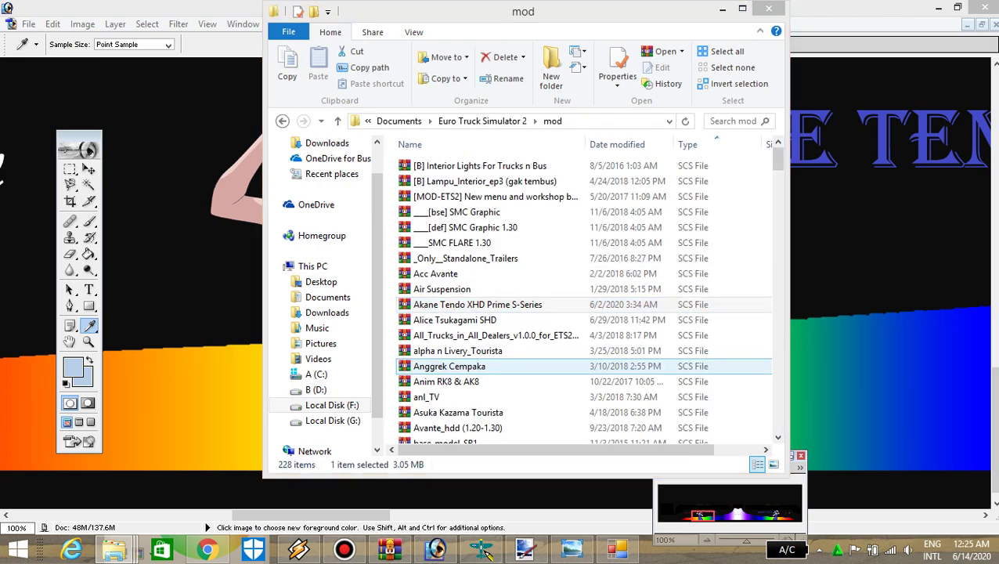
Open the Akane Tendo XHD Prime S-Series archive, dismiss the licence notice and minimize Photoshop
double_click(477, 304)
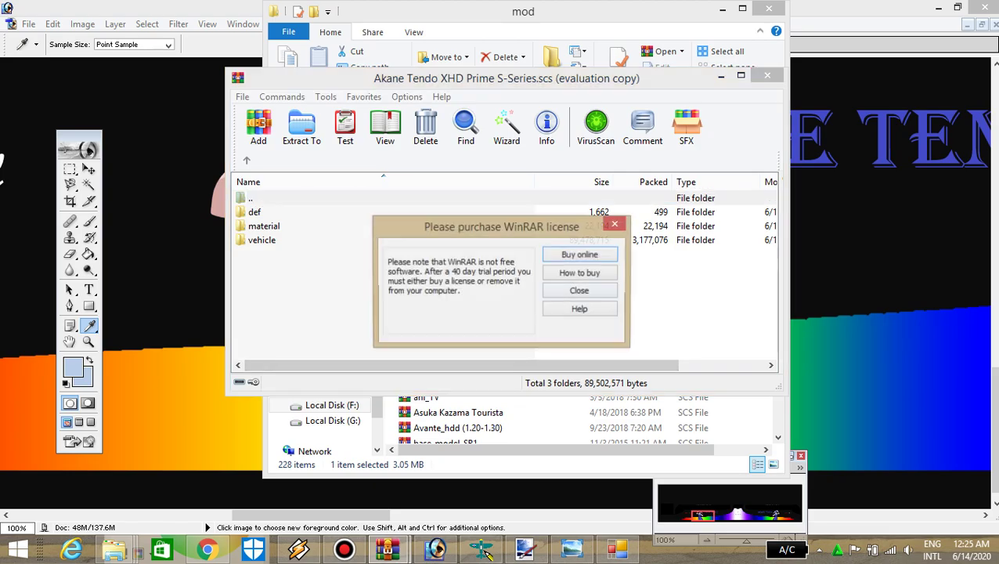
key(Escape)
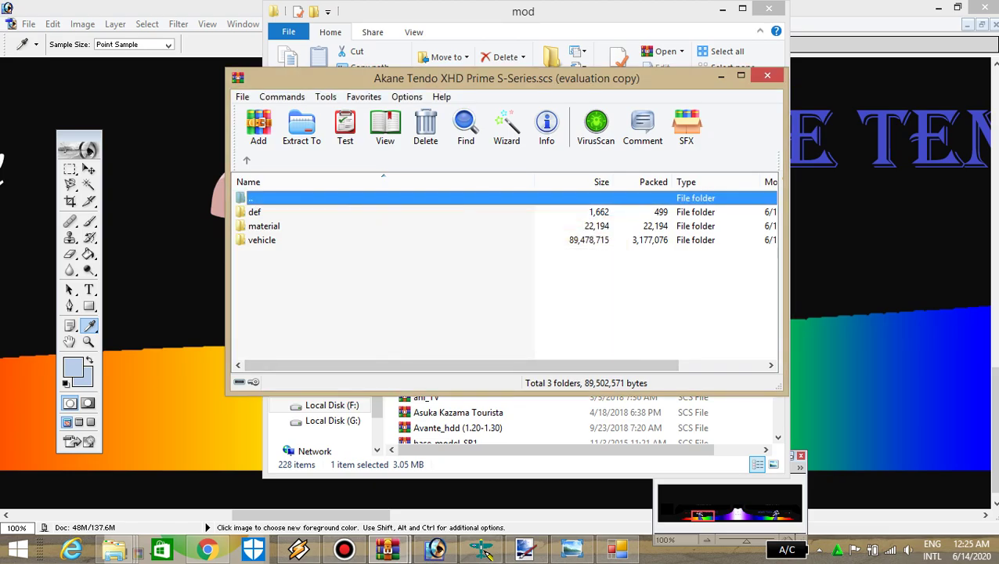
click(937, 7)
click(932, 9)
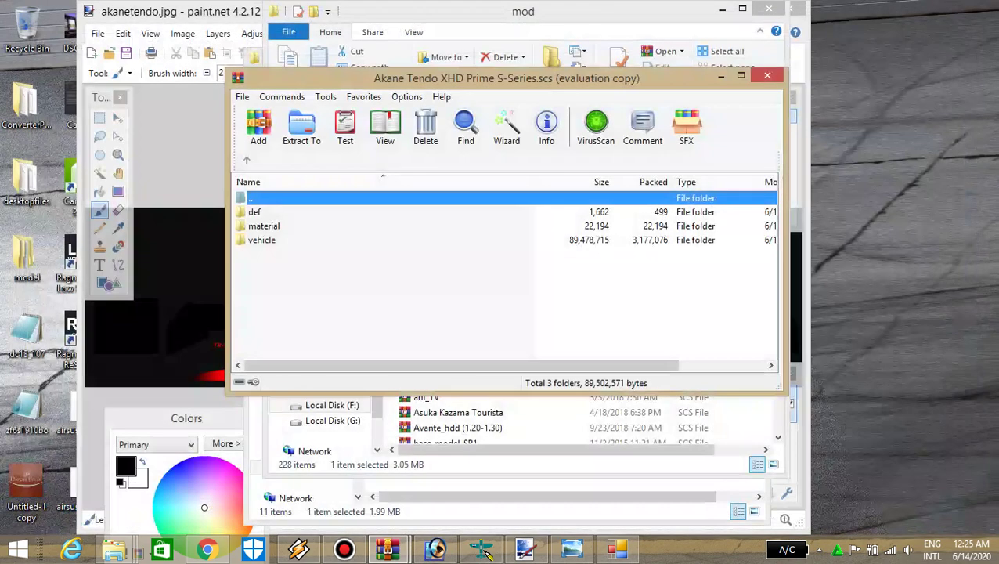
drag(374, 78, 406, 94)
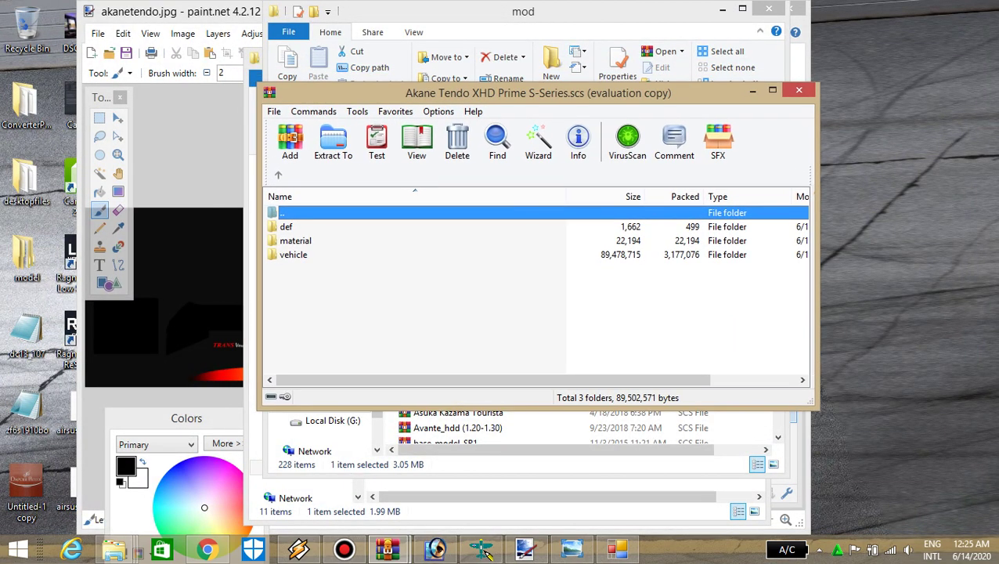
Go down through the archive's def folder to akane_tendo.sii and open it in Notepad
key(Down)
key(Return)
key(Down)
key(Return)
key(Down)
key(Return)
key(Down)
key(Return)
key(Down)
key(Return)
key(Down)
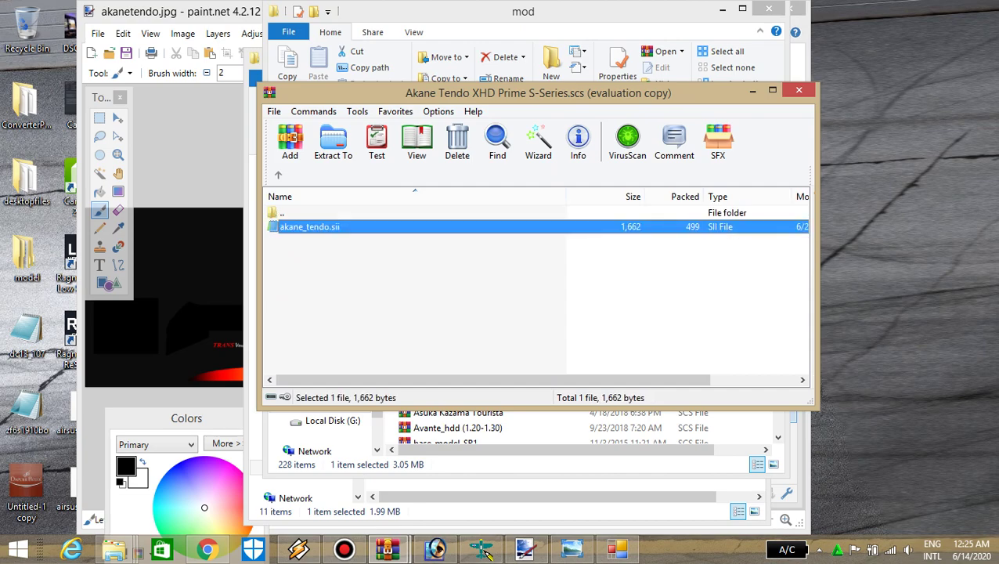
key(Return)
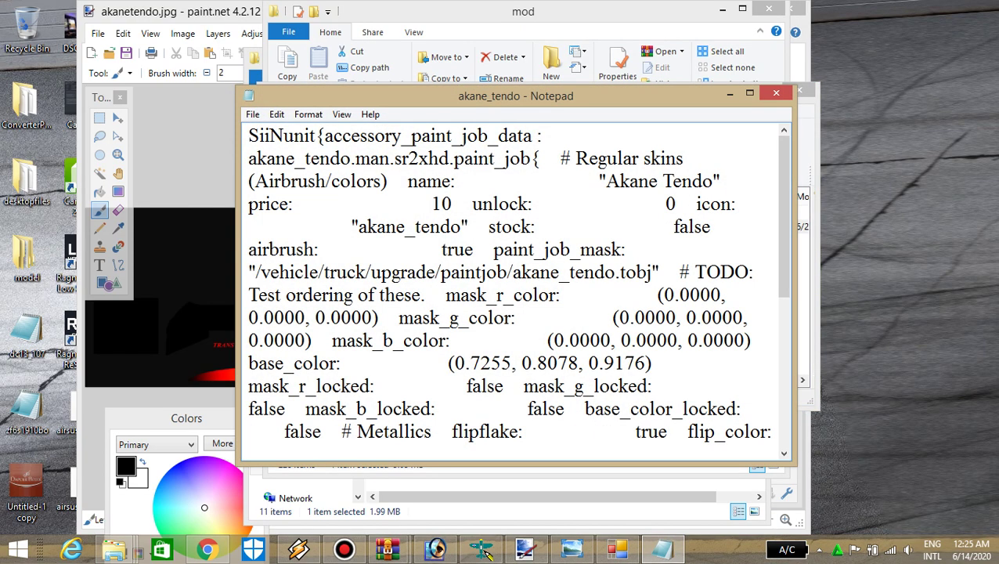
drag(515, 96, 578, 115)
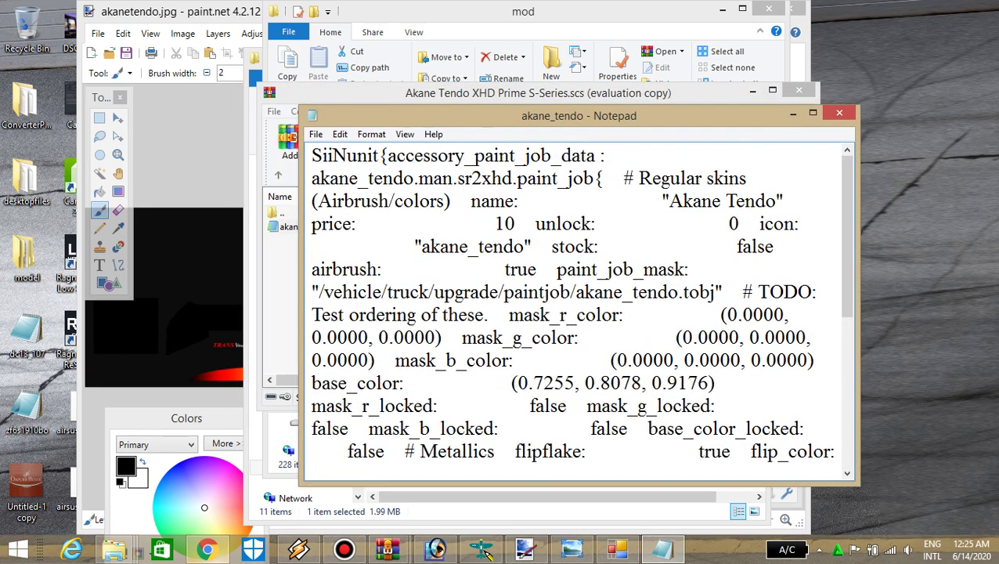
Switch to ETS2 Studio, set the skin name to AKANE_TENDO and look at the base truck list
mouse_move(436, 548)
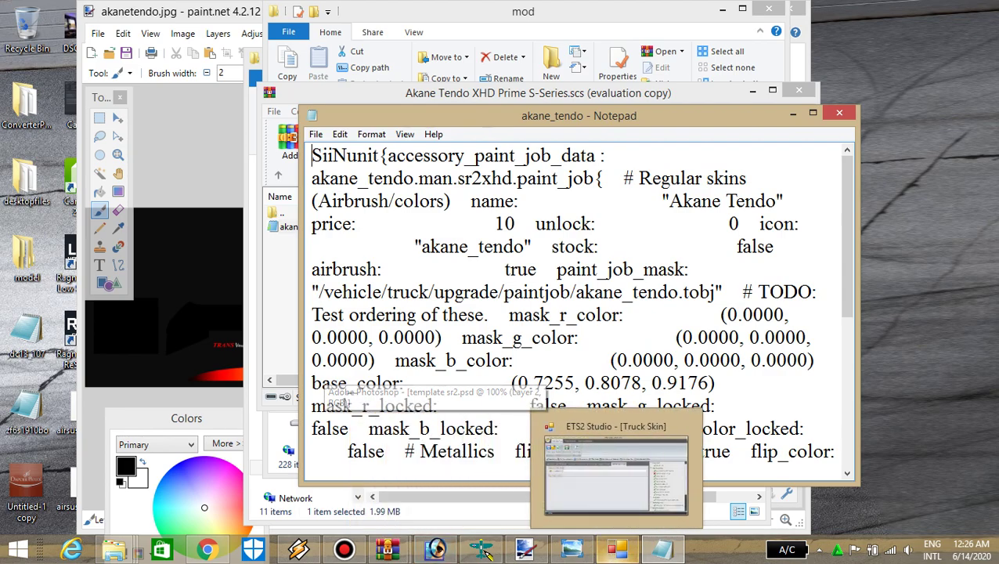
click(617, 548)
click(153, 210)
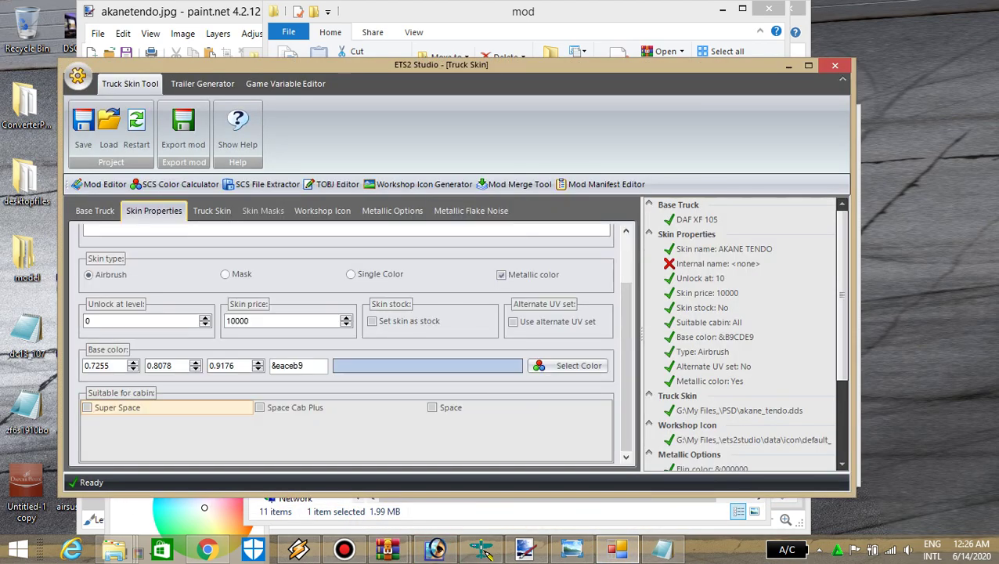
drag(625, 305, 624, 251)
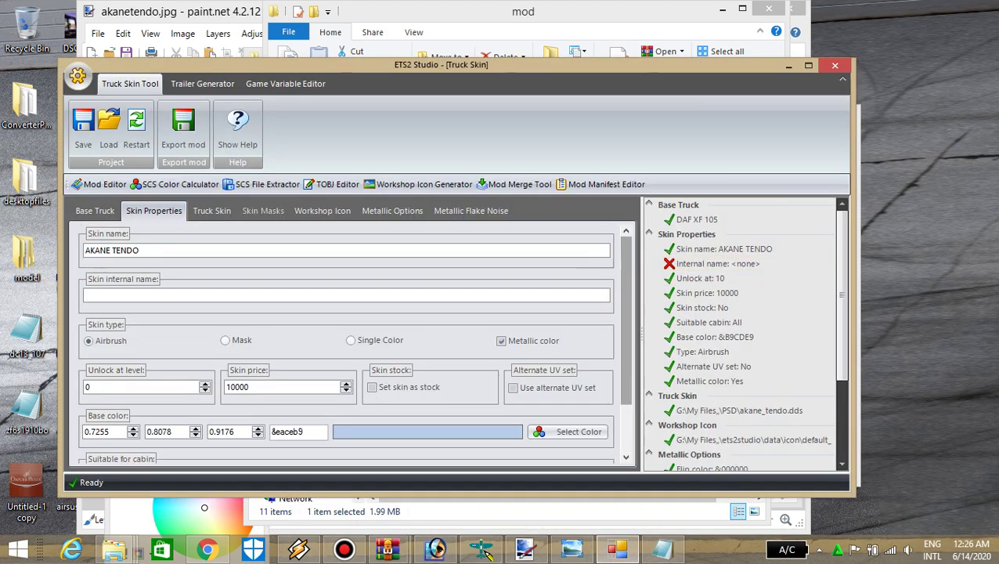
click(86, 294)
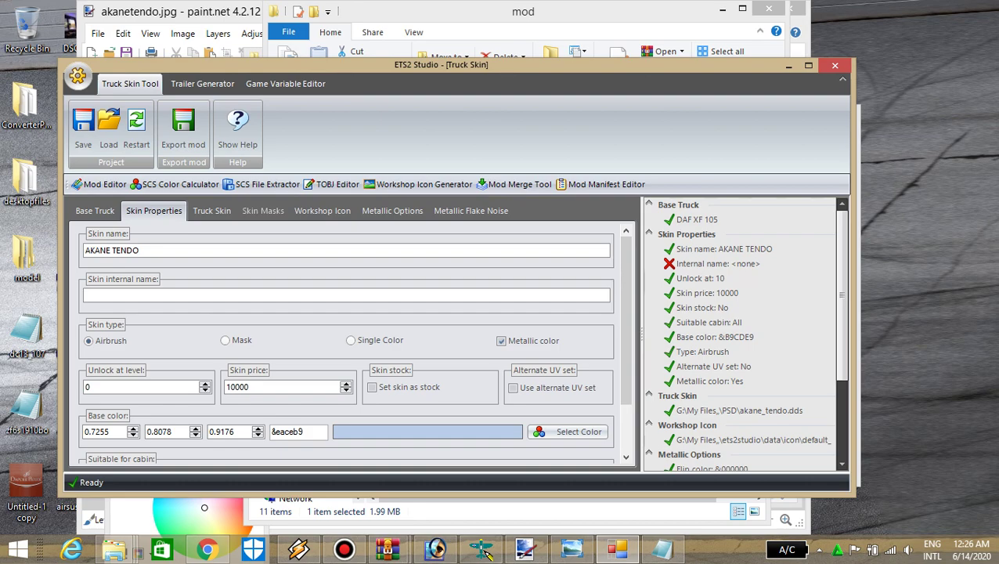
click(114, 250)
key(BackSpace)
text(_)
double_click(113, 250)
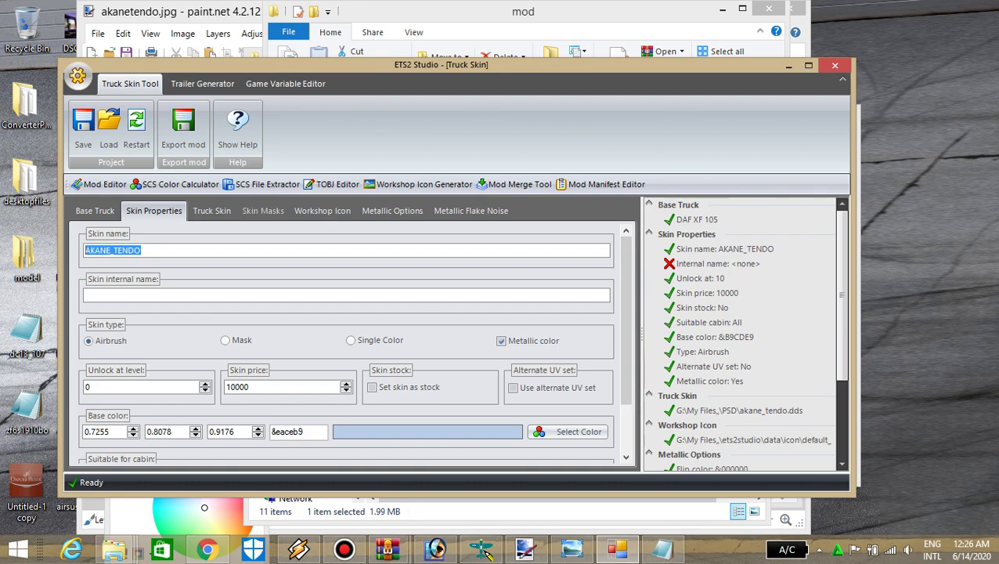
click(94, 210)
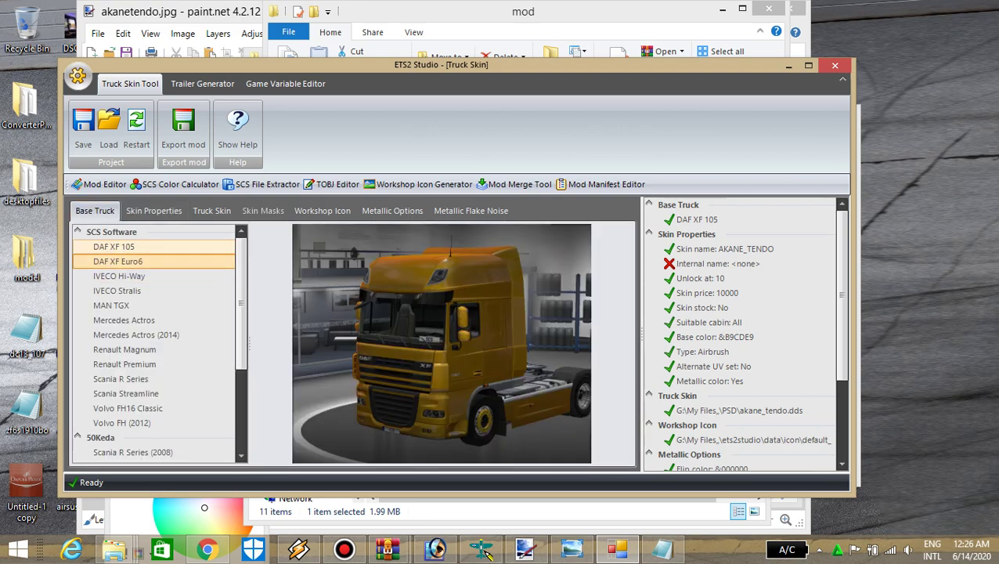
click(788, 65)
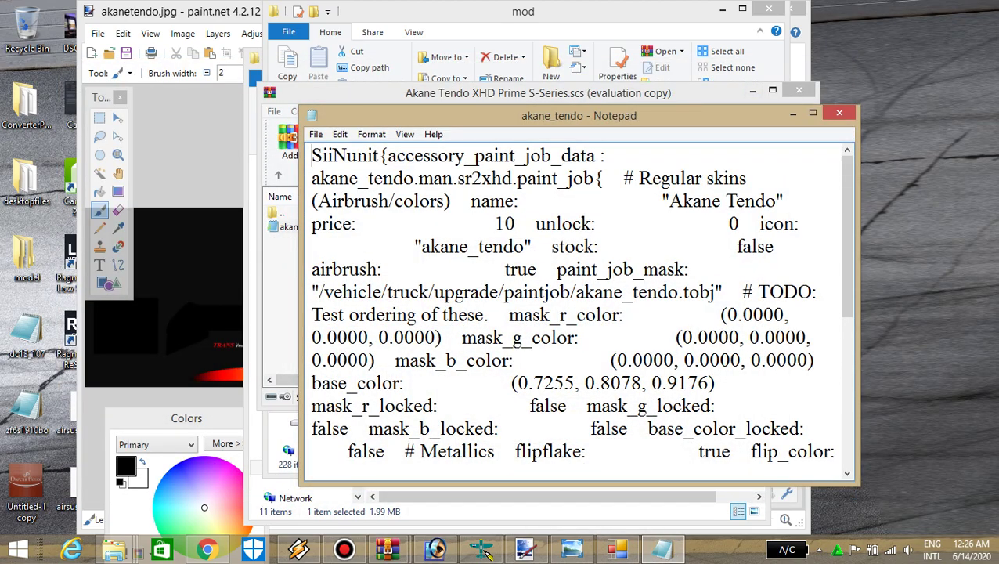
In akane_tendo.sii in Notepad, replace man.sr2xhd with DAF.XF in the paint job identifier
drag(418, 177, 512, 177)
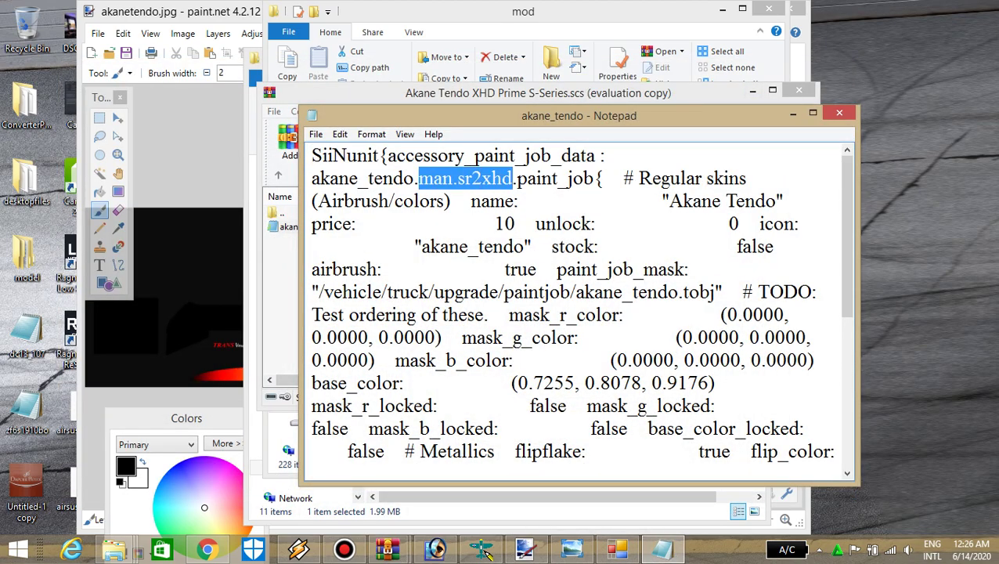
text(DAF.)
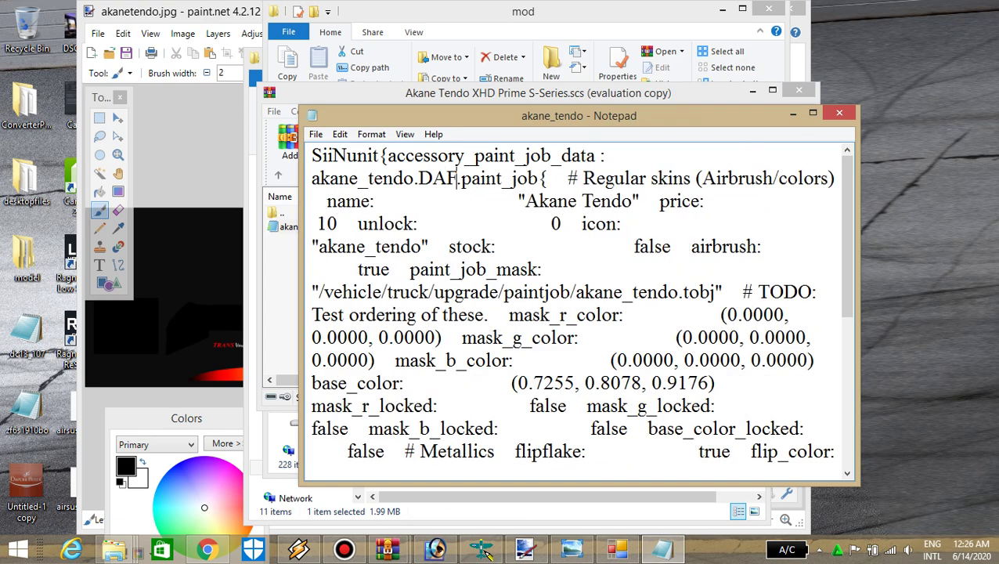
text(XF.)
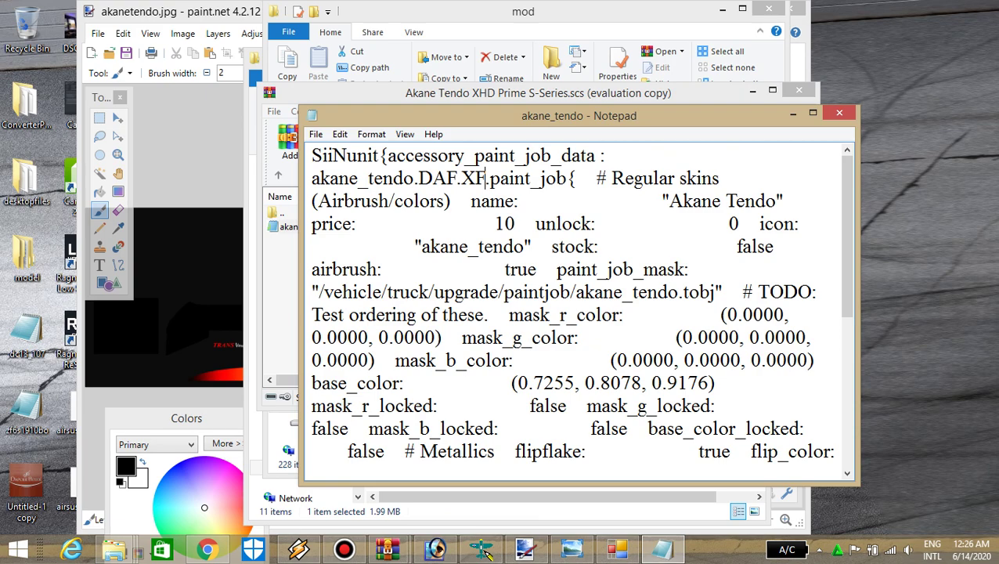
Replace DAF.XF with SCANIA.STREAMLINE in the paint job identifier
key(shift+Left)
key(shift+Left)
key(shift+Left)
key(shift+Left)
key(shift+Left)
key(shift+Left)
text(SCANIA.STREAMLI)
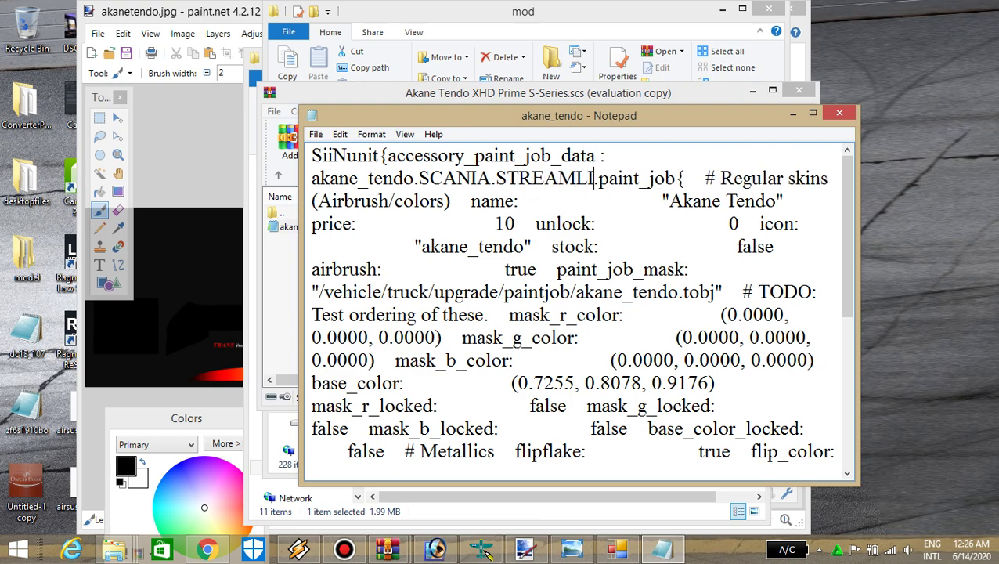
text(NE)
Cut SCANIA.STREAMLINE from the identifier and close akane_tendo.sii without saving the changes
drag(418, 179, 620, 179)
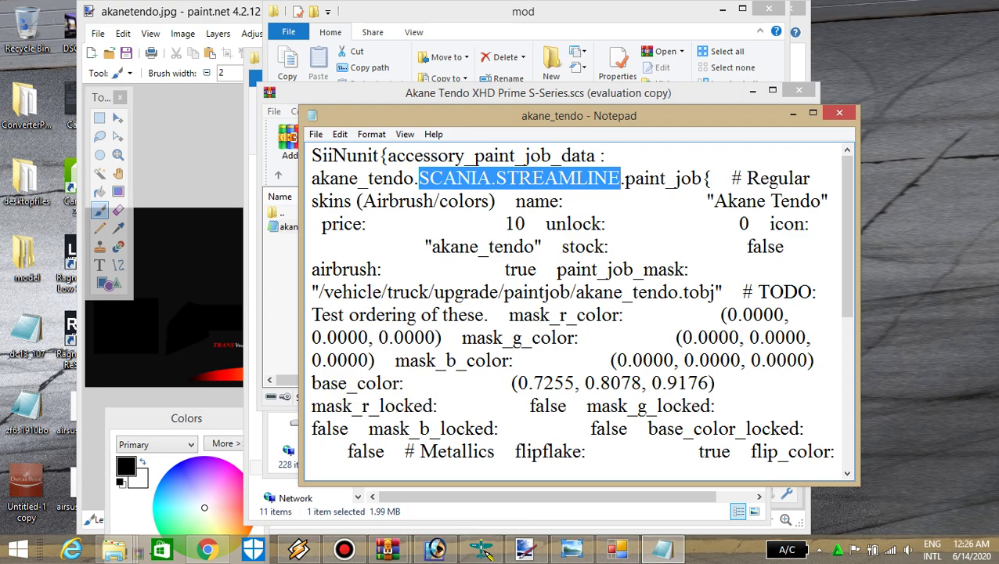
key(ctrl+x)
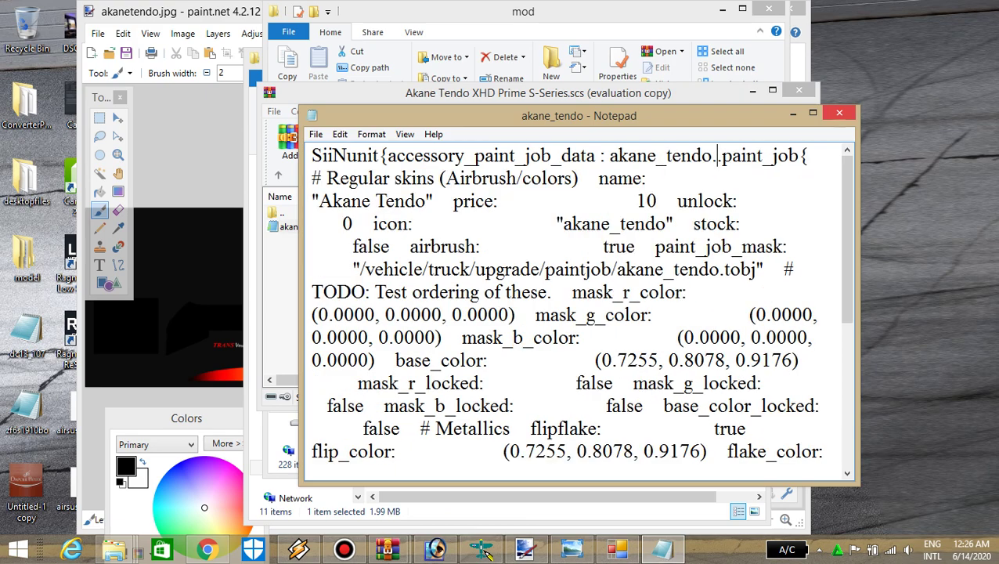
click(839, 113)
click(530, 283)
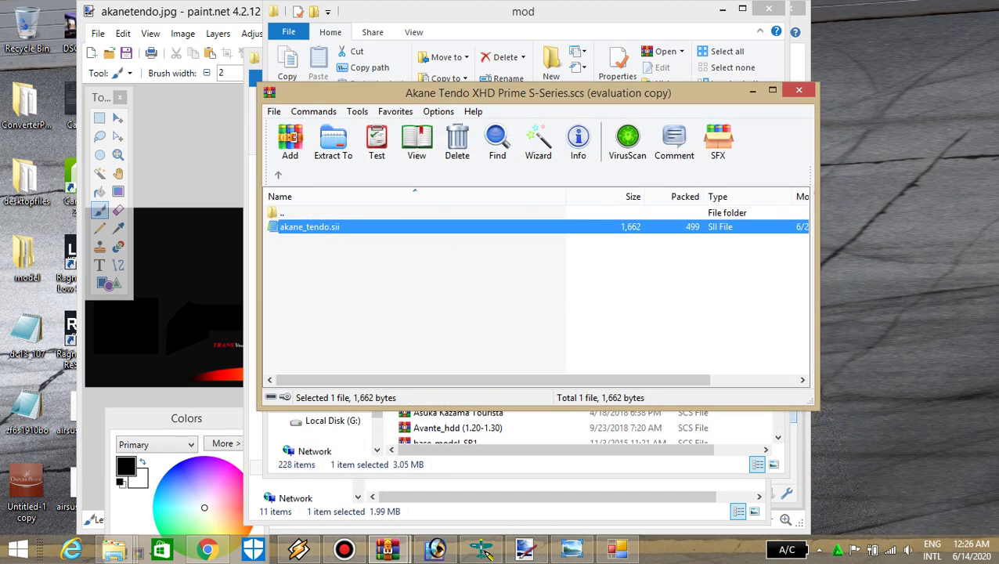
Reopen akane_tendo.sii, highlight man.sr2xhd in the identifier and move the Notepad window aside
key(Return)
drag(417, 179, 512, 178)
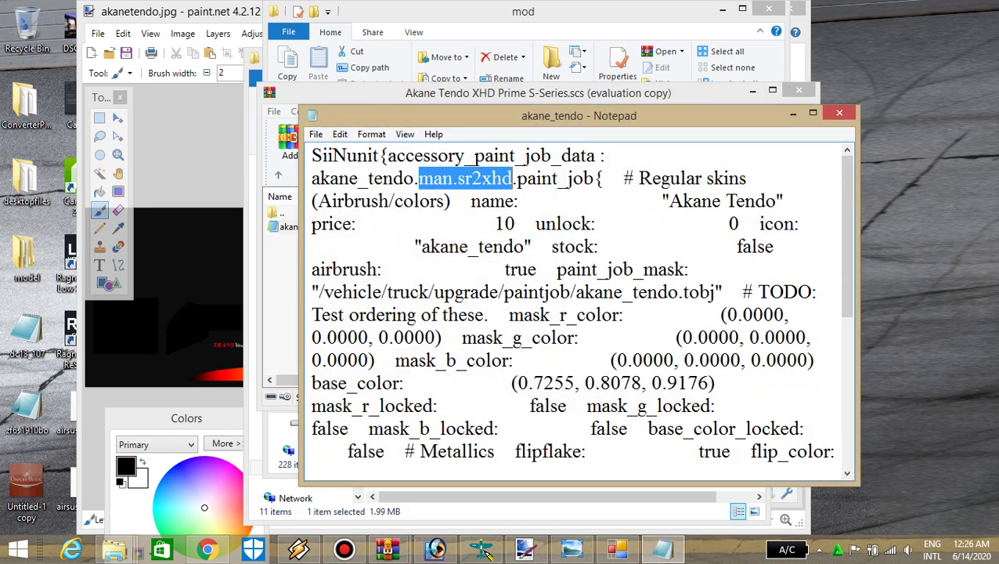
drag(438, 116, 527, 124)
click(462, 93)
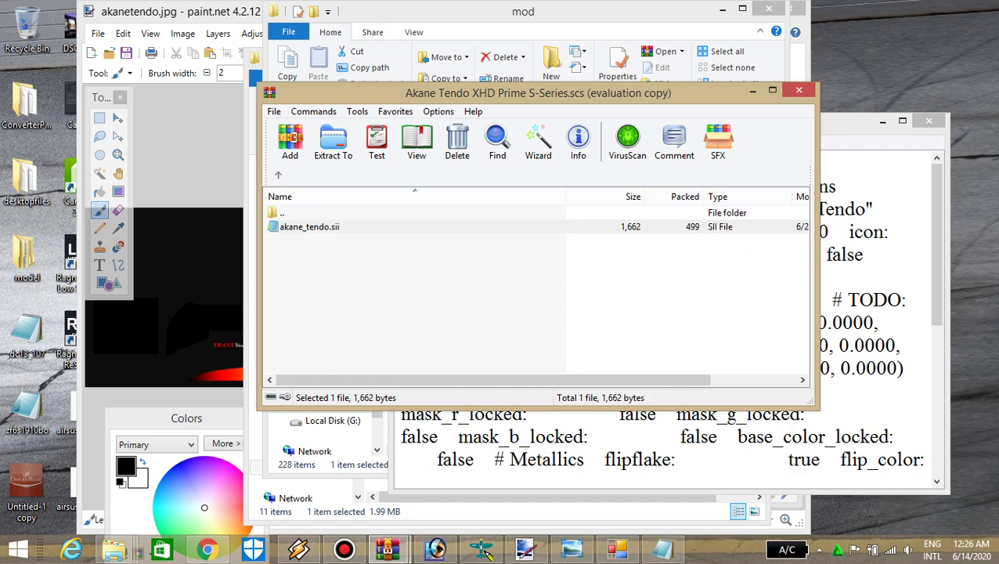
Return to the mod folder, find the EP4_SR2XHD_def 1.30 file and open it in WinRAR
click(470, 11)
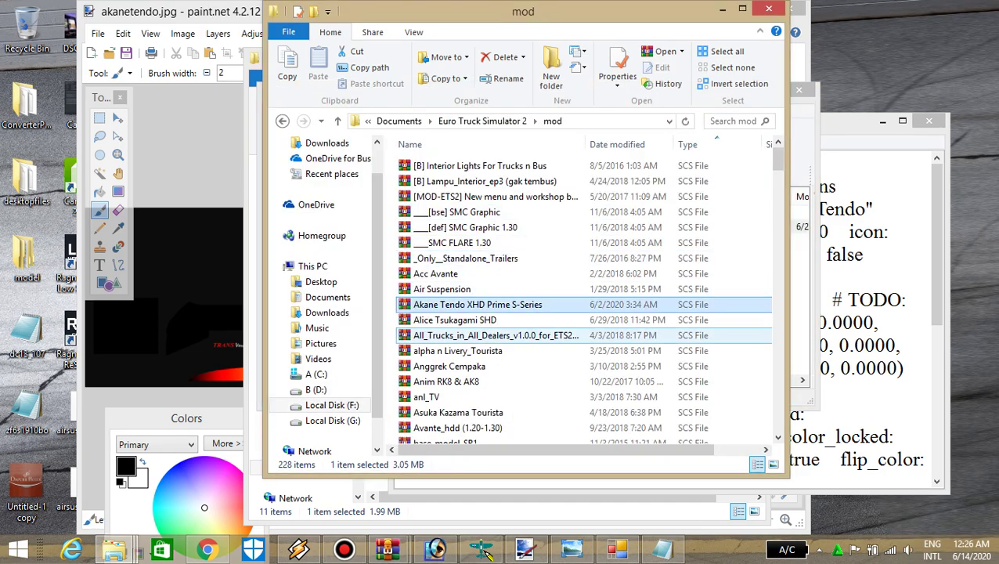
click(494, 335)
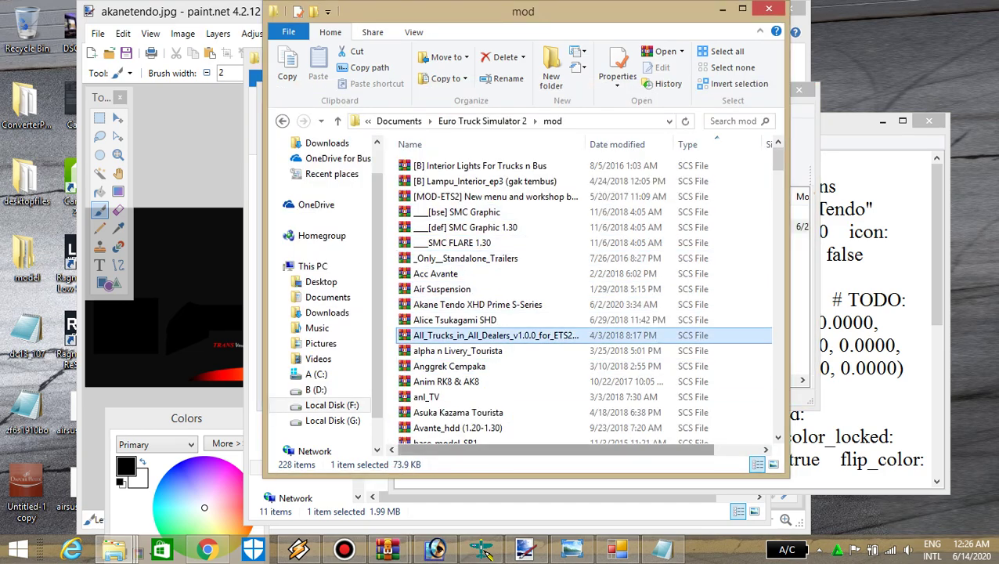
text(ep3)
key(Down)
key(Down)
key(Down)
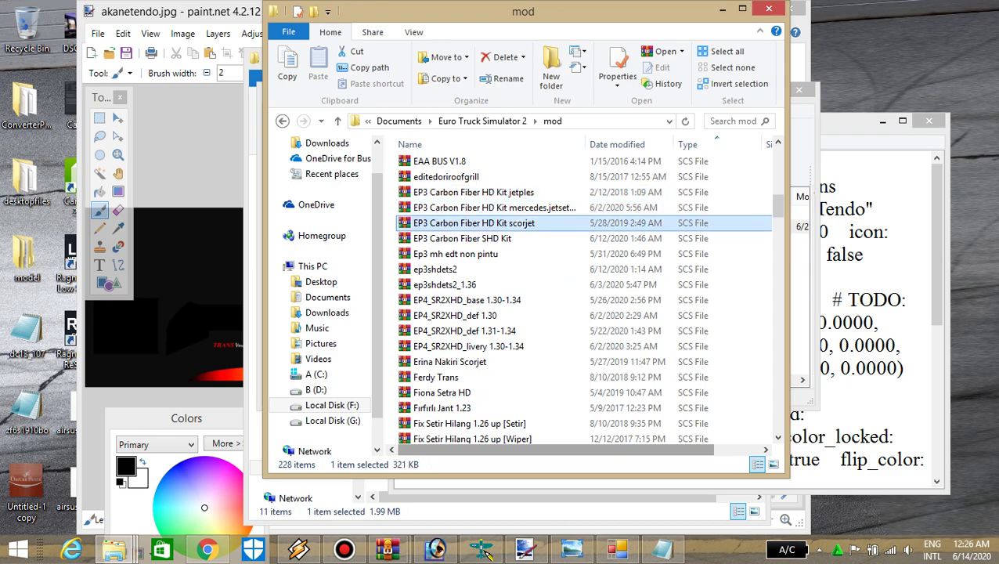
key(Down)
key(Down)
key(Down)
key(Down)
key(Down)
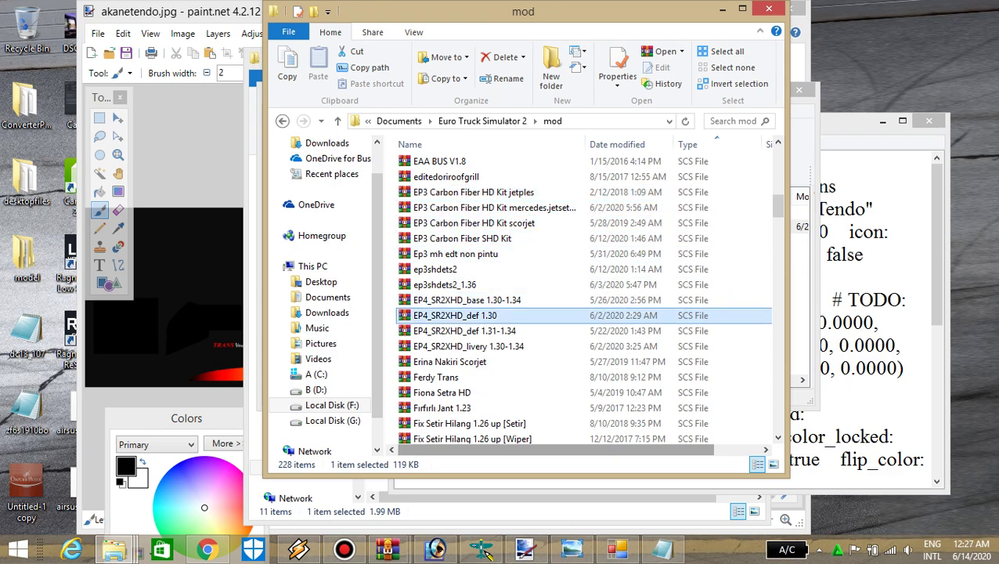
key(Return)
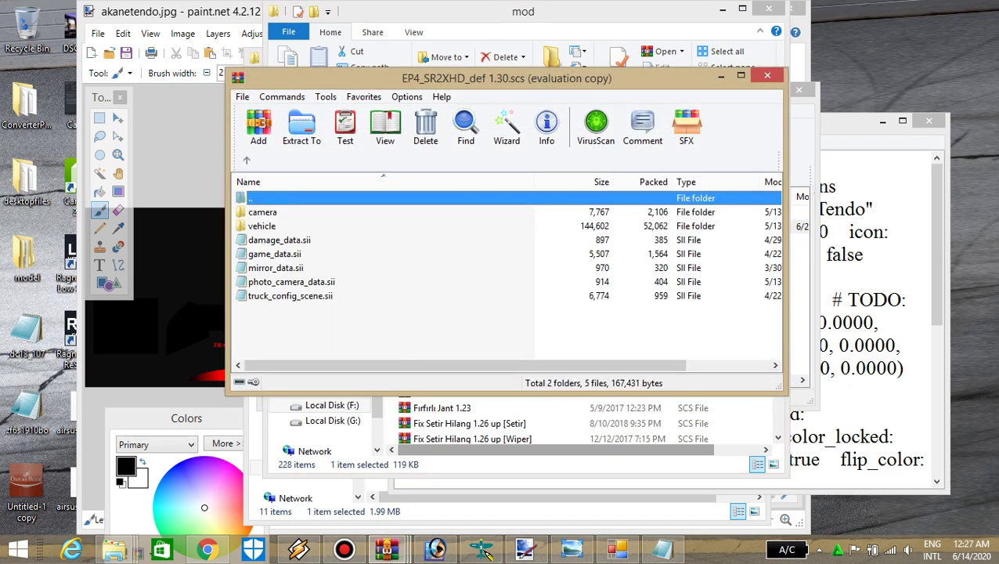
Browse the archive's vehicle folder into its truck subfolder to locate the man.sr2xhd folder
key(Down)
key(Down)
key(Return)
key(Down)
key(Down)
key(Return)
key(Down)
key(Down)
key(Down)
key(Down)
key(Down)
key(Down)
key(Down)
key(Down)
key(Down)
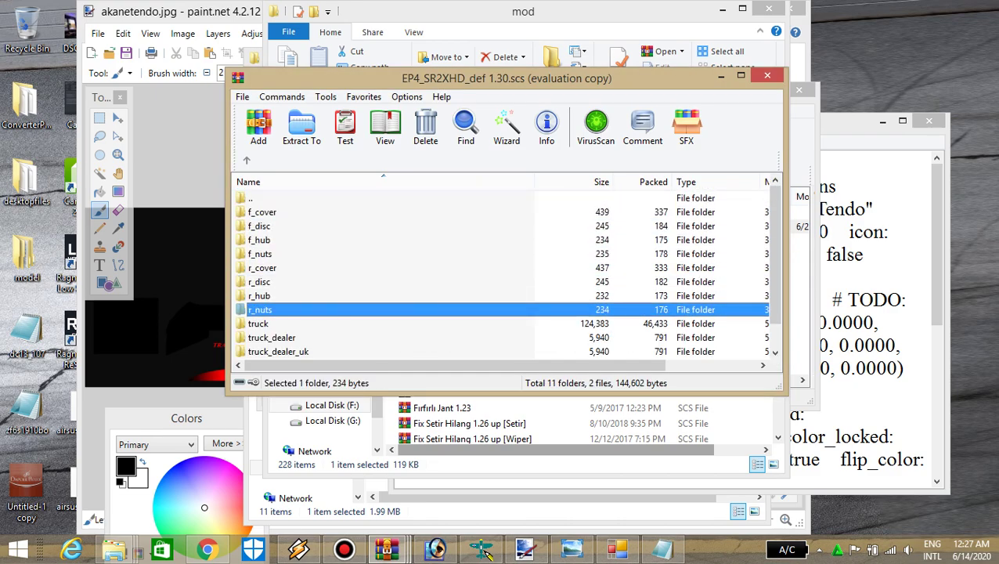
key(Return)
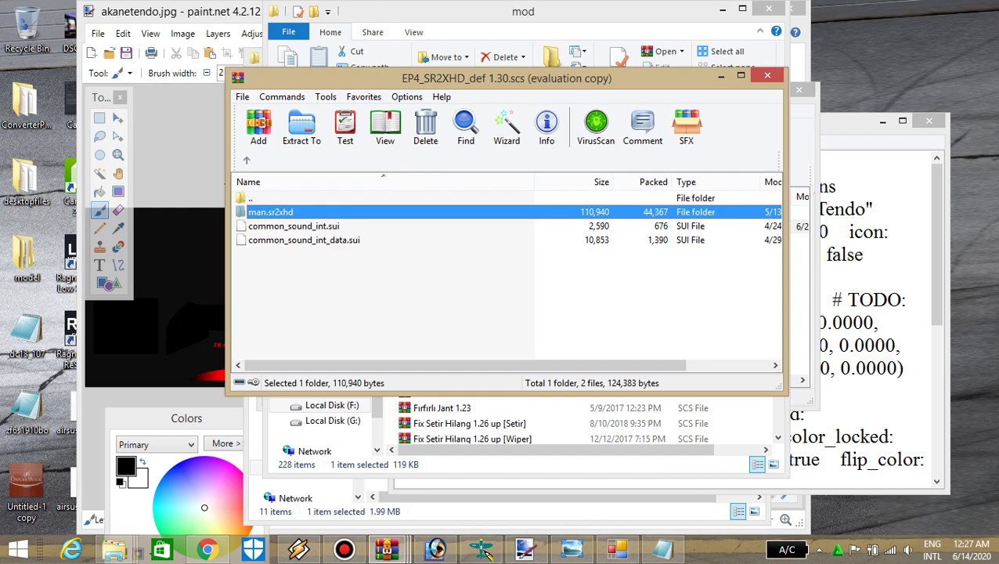
Return to akane_tendo.sii in Notepad and compare its paint job settings with the skin properties in ETS2 Studio
key(alt+Tab)
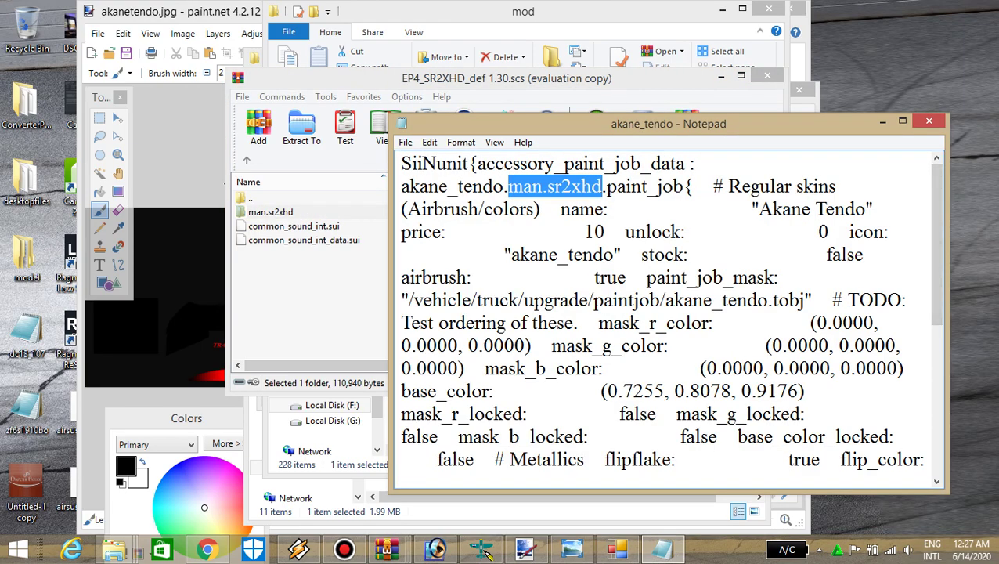
drag(667, 124, 599, 123)
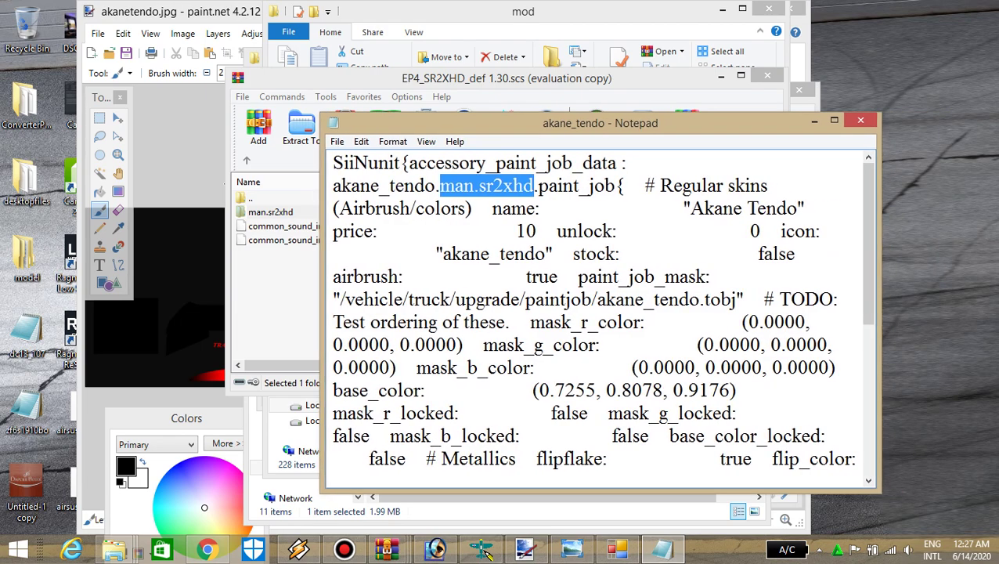
scroll(599, 313, down, 3)
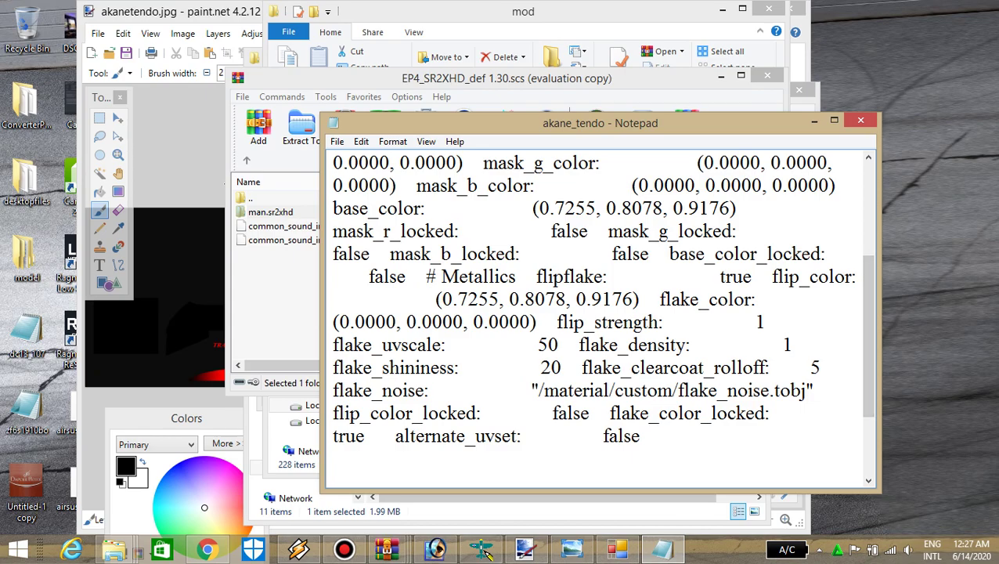
click(617, 548)
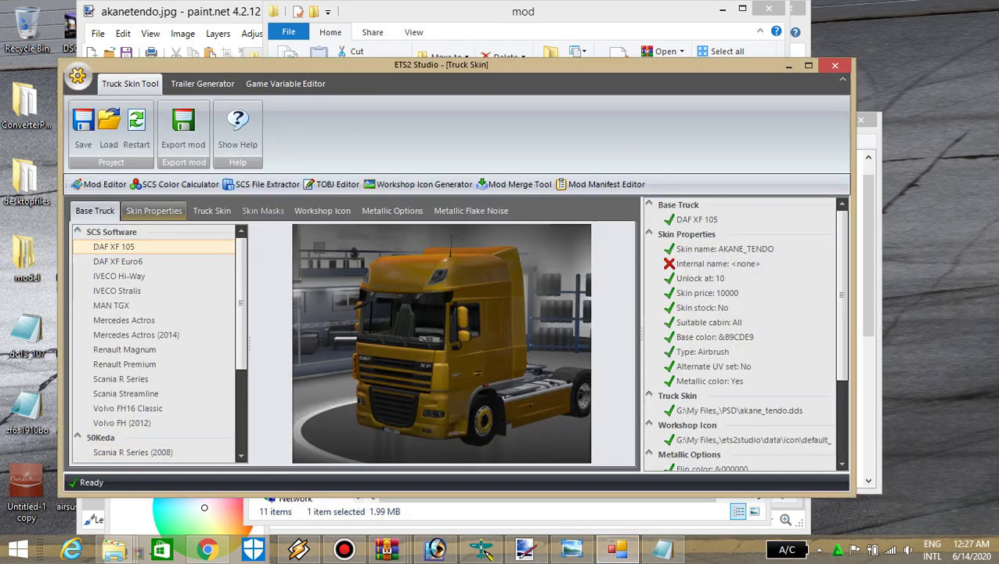
click(153, 210)
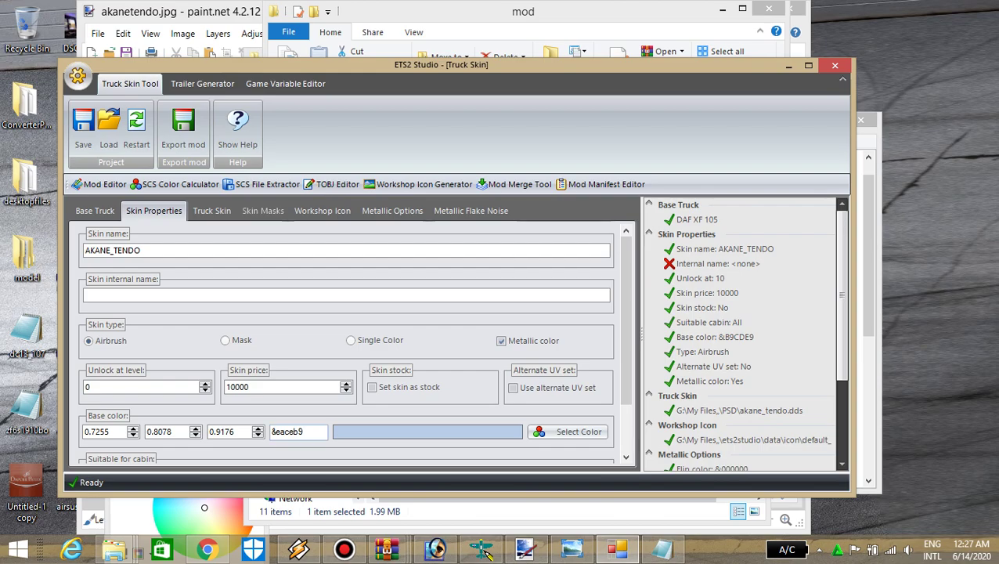
click(788, 65)
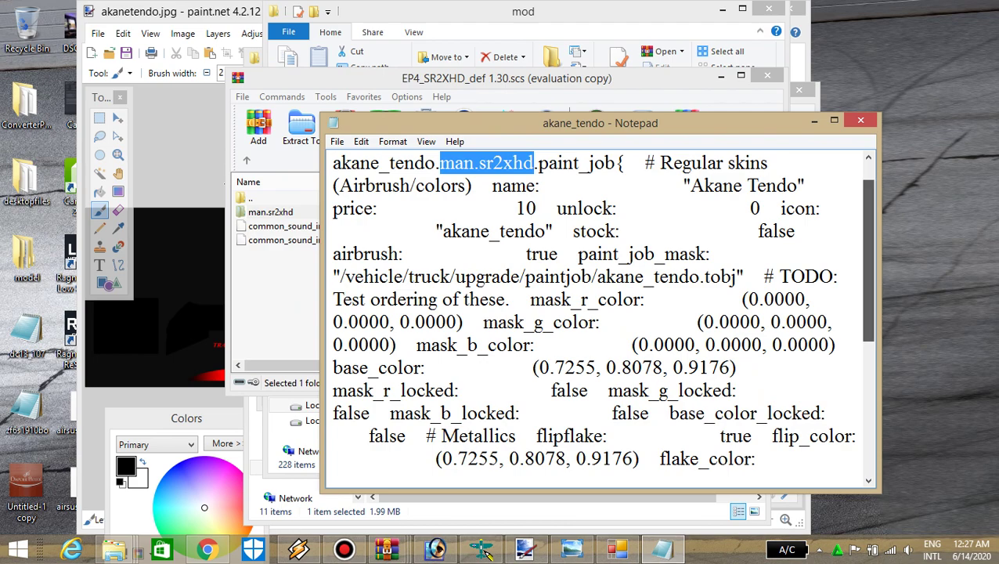
scroll(599, 313, down, 1)
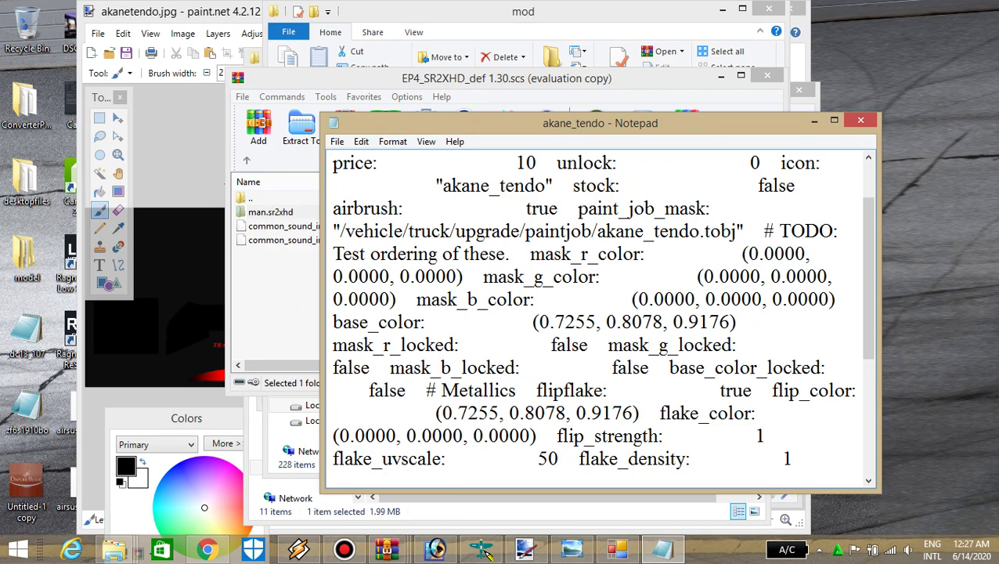
drag(868, 279, 868, 299)
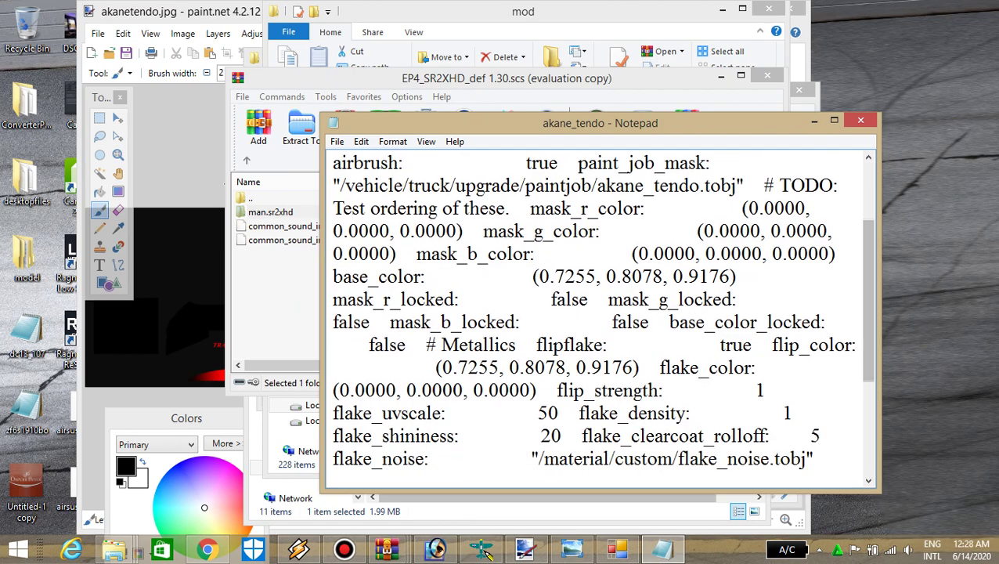
click(617, 548)
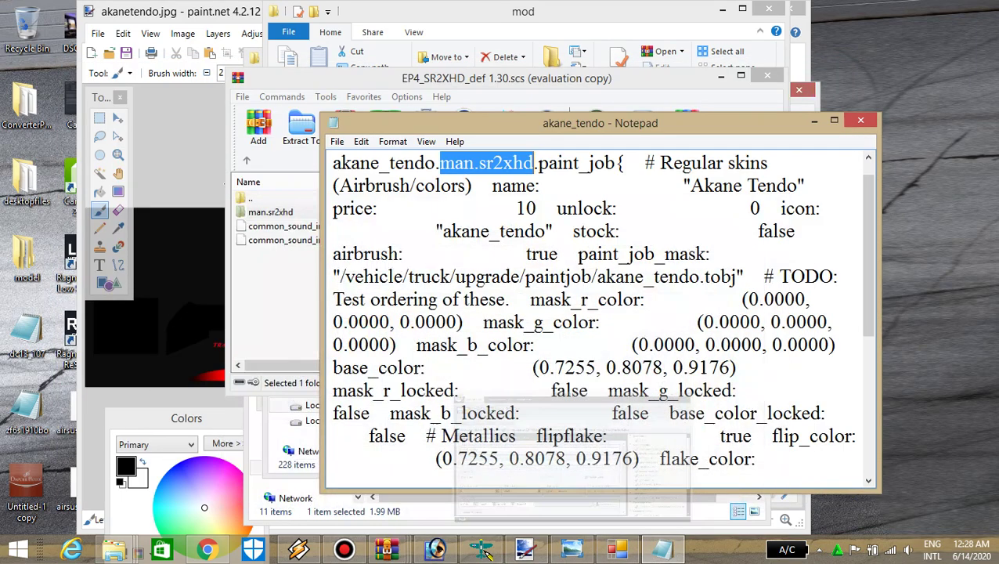
click(789, 65)
Review the mask color, base color and metallic settings in akane_tendo.sii down to the defaults[] entries
drag(867, 255, 868, 327)
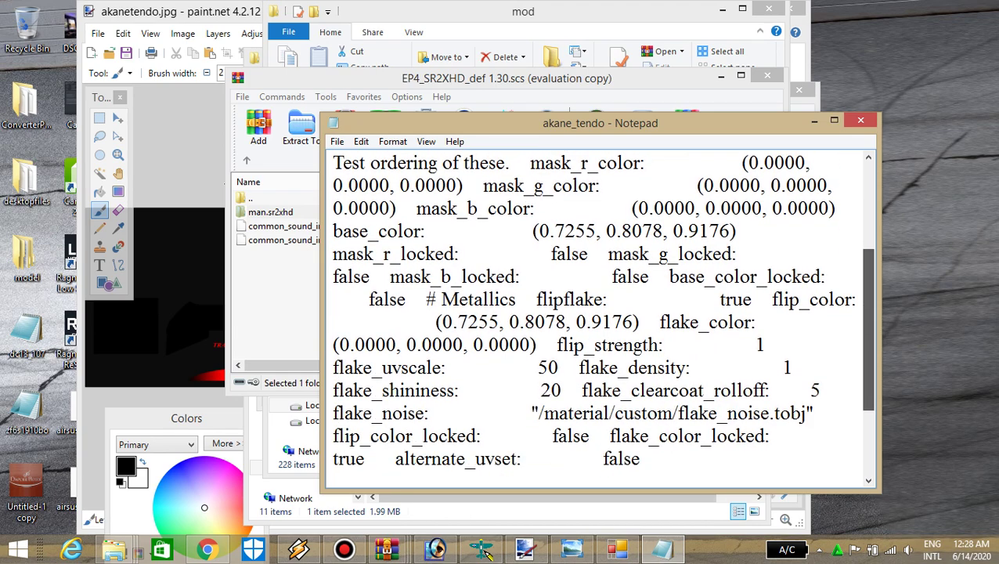
scroll(602, 308, down, 1)
scroll(603, 308, up, 5)
scroll(602, 308, down, 1)
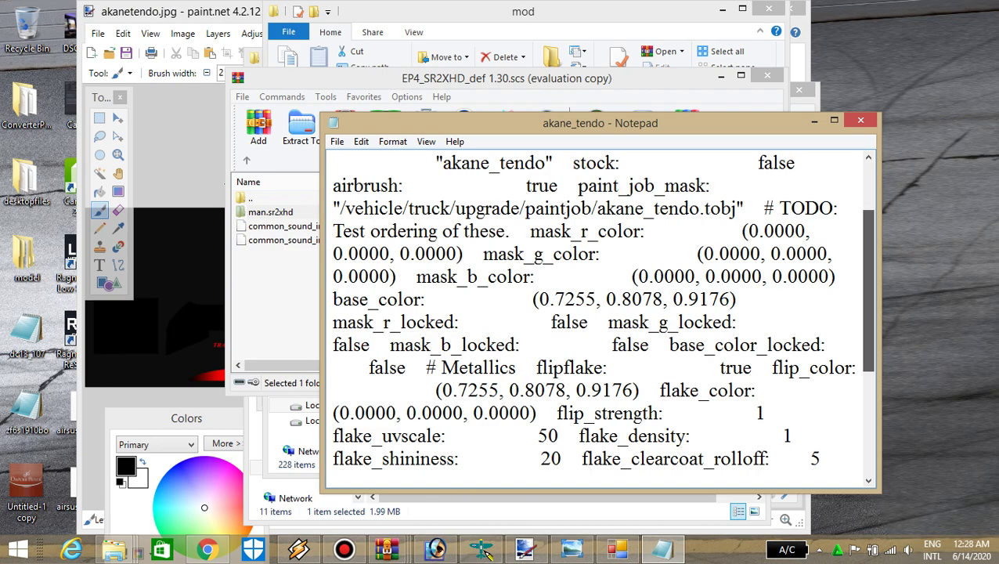
scroll(602, 310, down, 1)
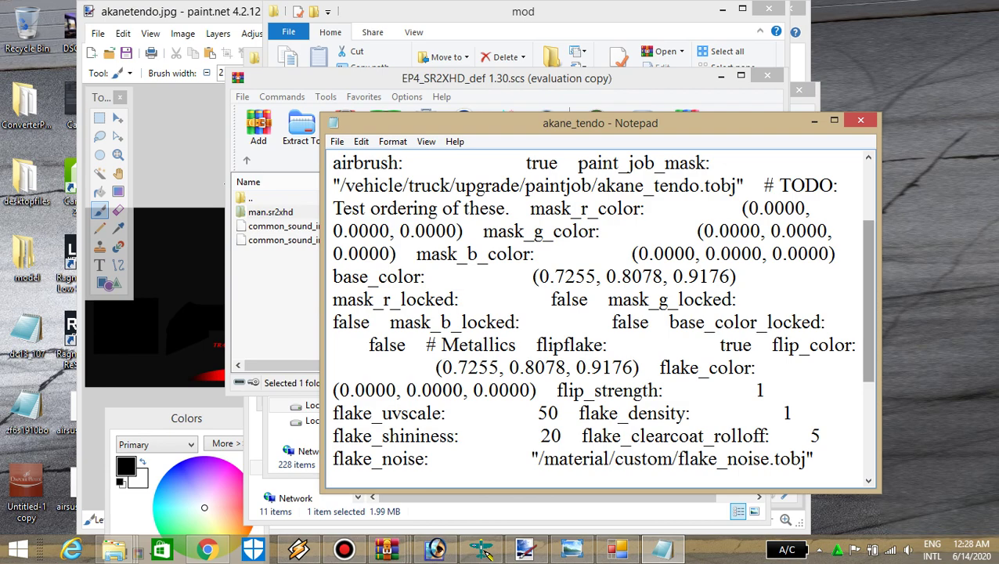
scroll(603, 310, down, 2)
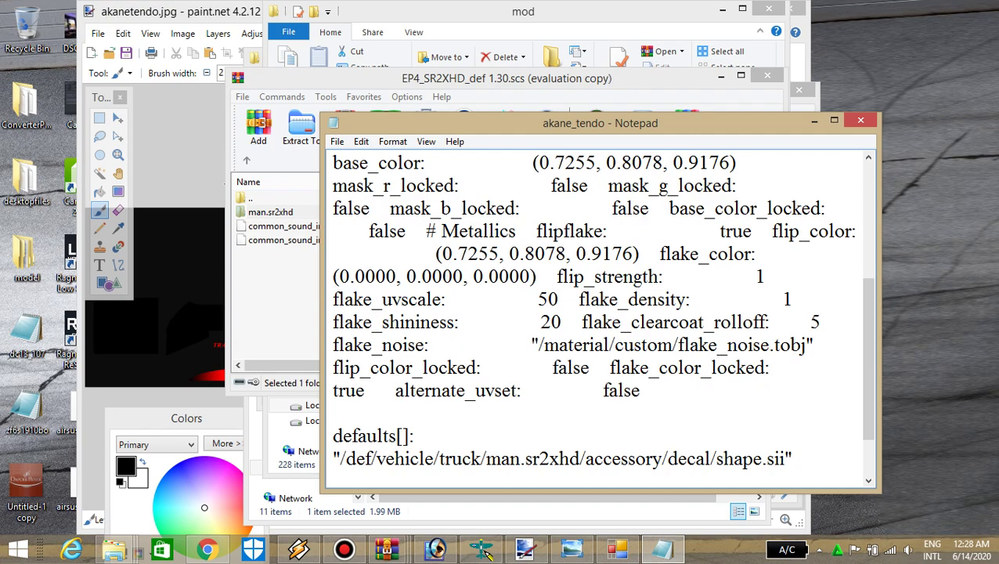
Highlight the flake_noise path in akane_tendo.sii and examine the flip_color_locked and flake_color_locked settings
drag(537, 345, 805, 344)
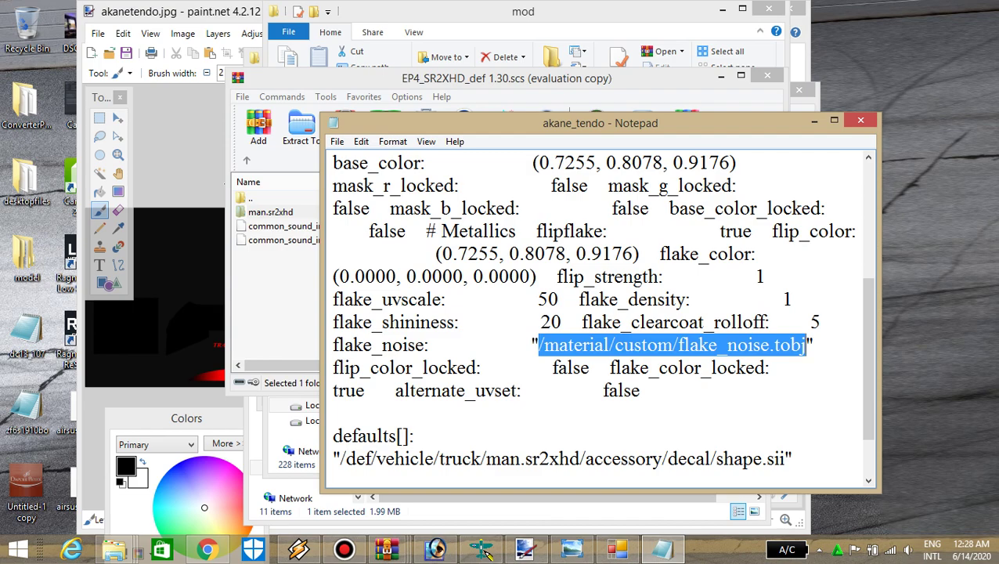
click(421, 367)
click(559, 367)
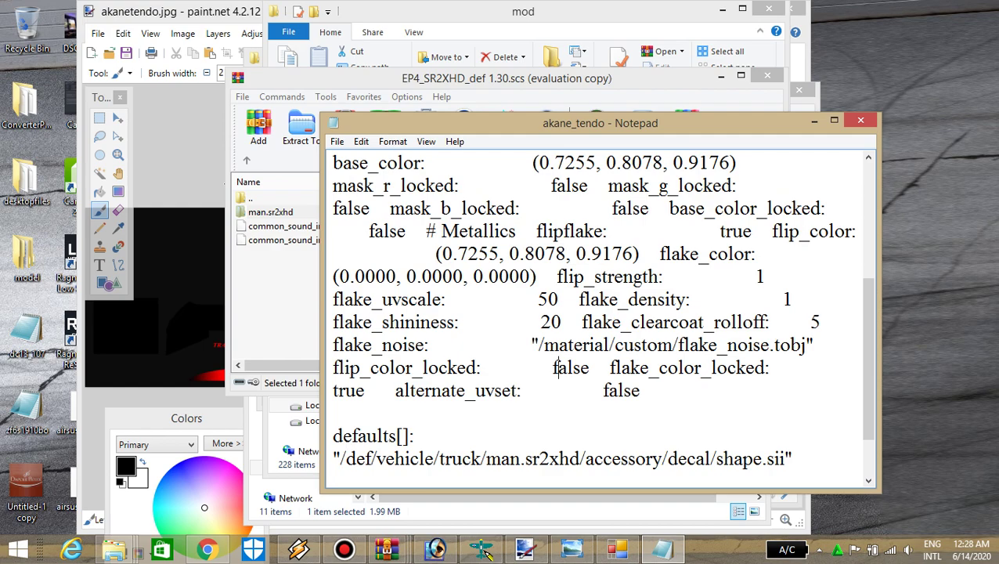
click(360, 367)
click(610, 367)
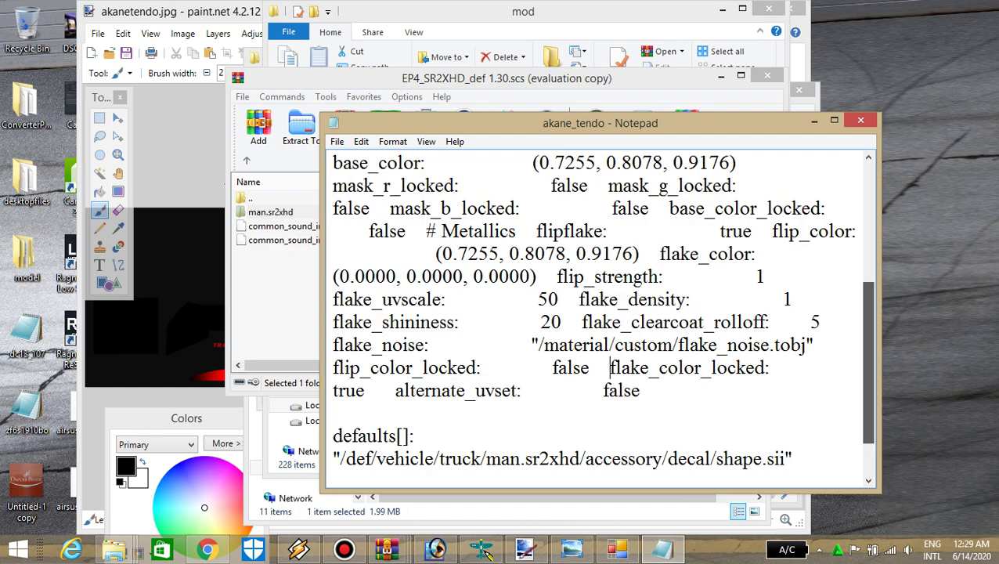
Read through akane_tendo.sii again, from the paint job identifier to the two defaults[] accessory paths at the end
scroll(603, 313, down, 1)
scroll(599, 317, up, 3)
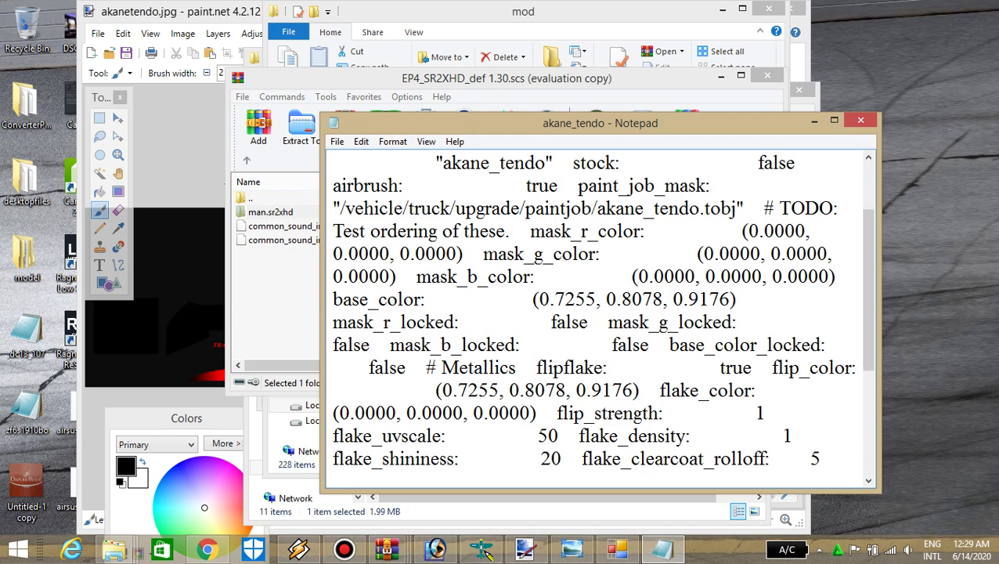
scroll(602, 313, down, 1)
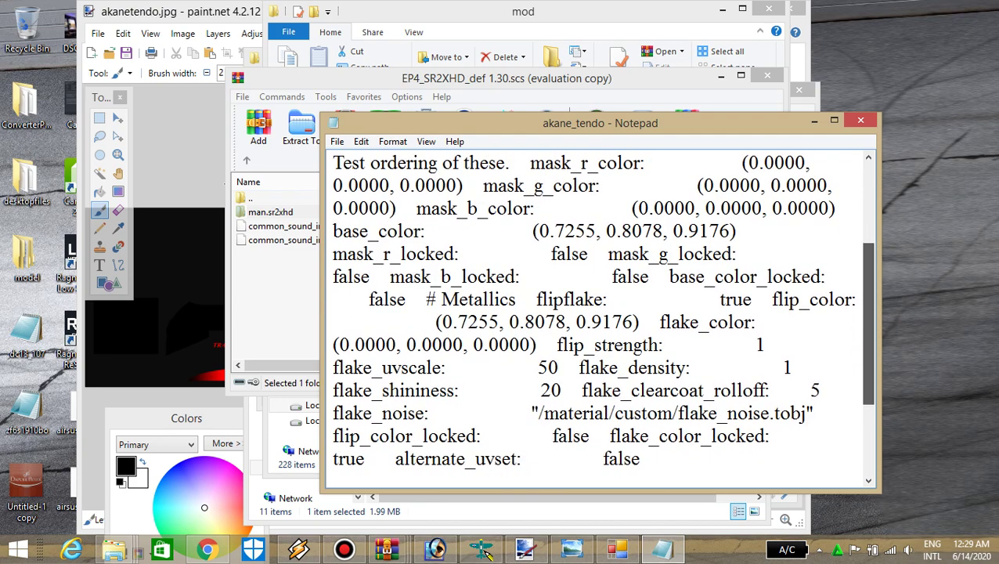
scroll(603, 313, down, 1)
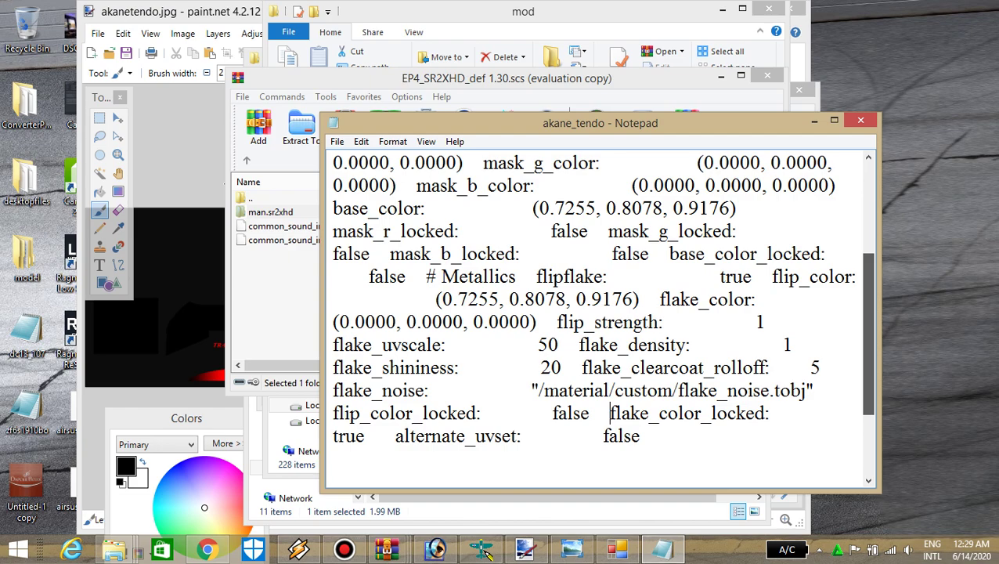
scroll(603, 313, down, 1)
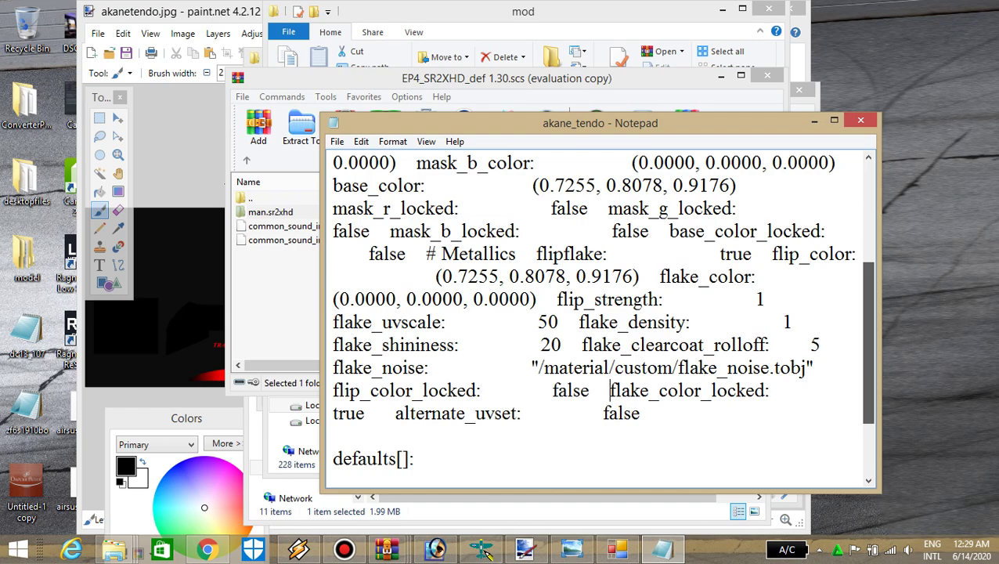
scroll(593, 310, up, 1)
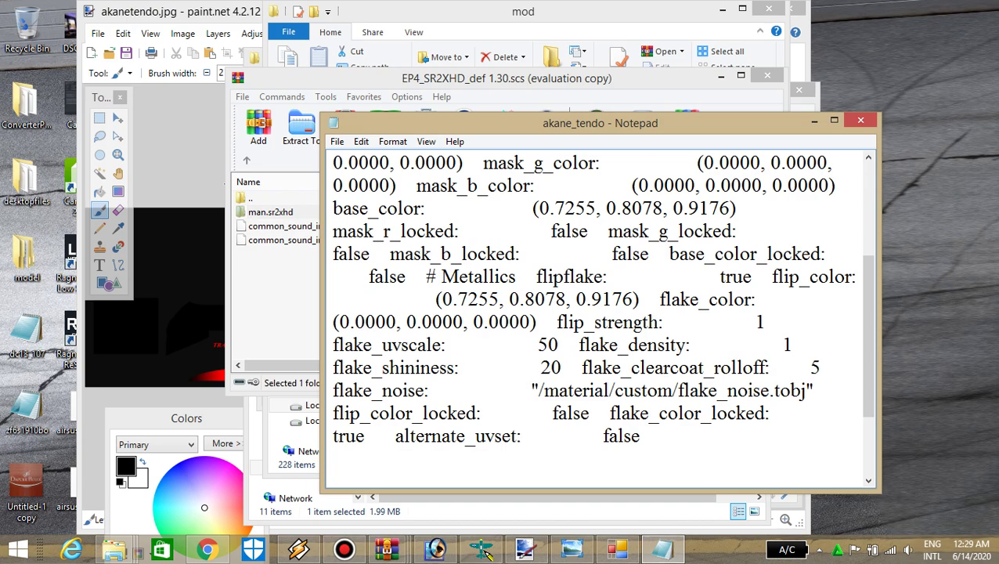
scroll(600, 313, down, 1)
scroll(599, 313, down, 2)
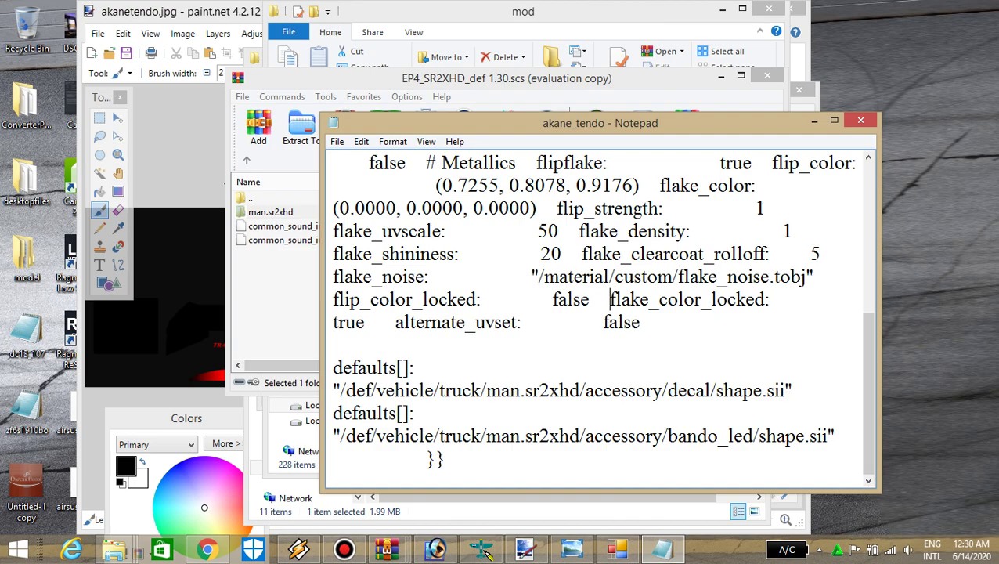
scroll(600, 313, up, 4)
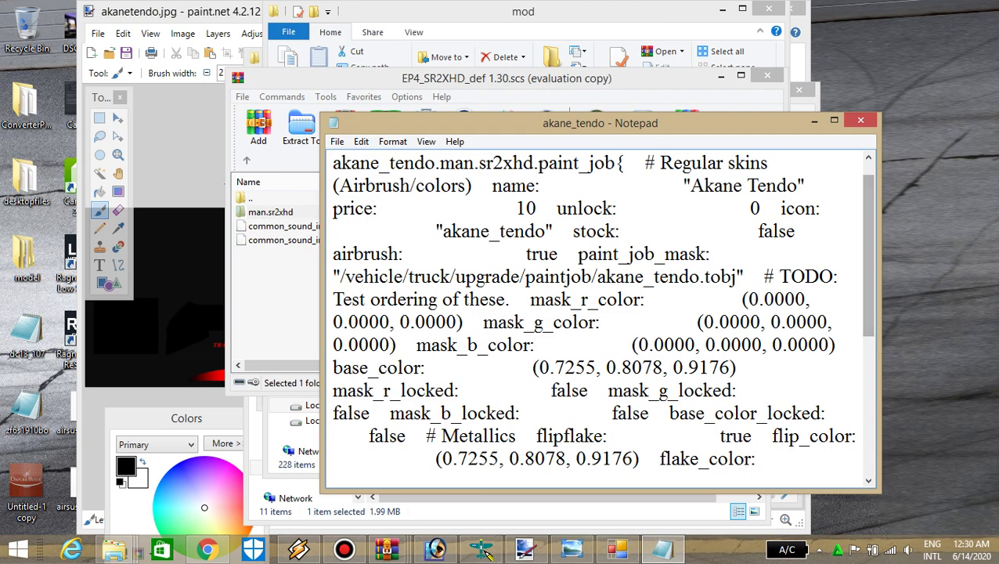
scroll(600, 313, up, 1)
scroll(600, 313, down, 4)
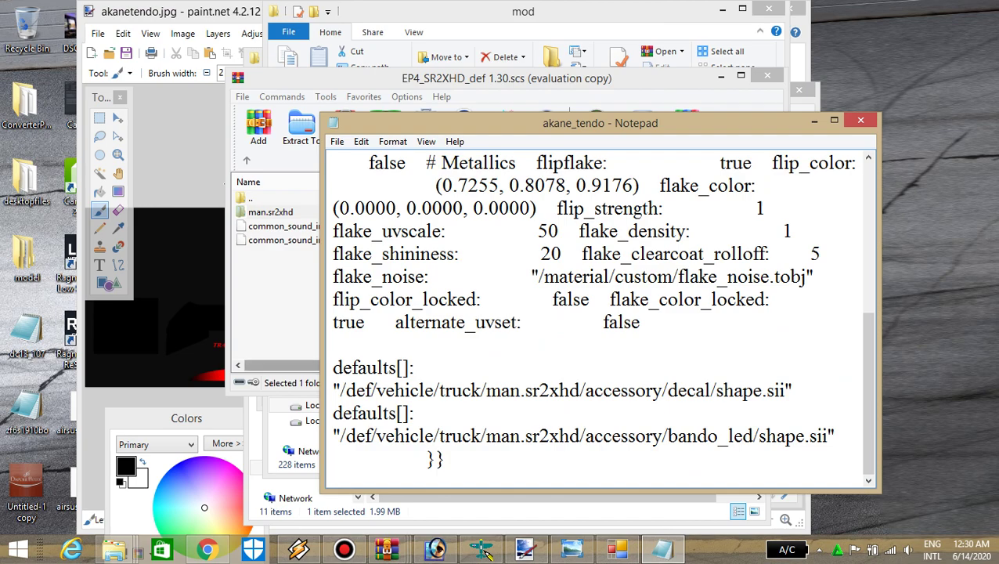
Glance at the EP4_SR2XHD_def archive and highlight the defaults[] entry for decal/shape.sii in akane_tendo.sii
mouse_move(389, 549)
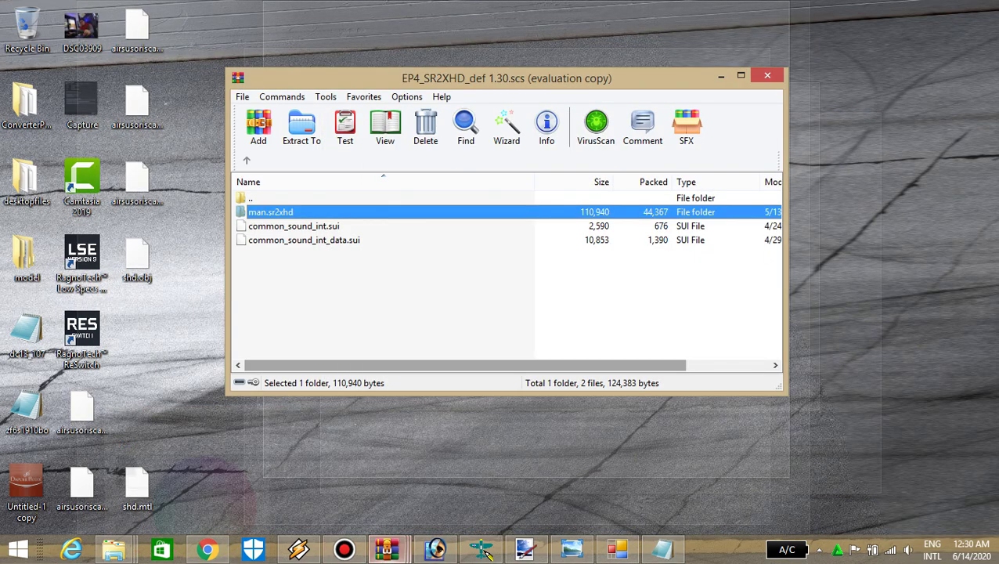
click(548, 478)
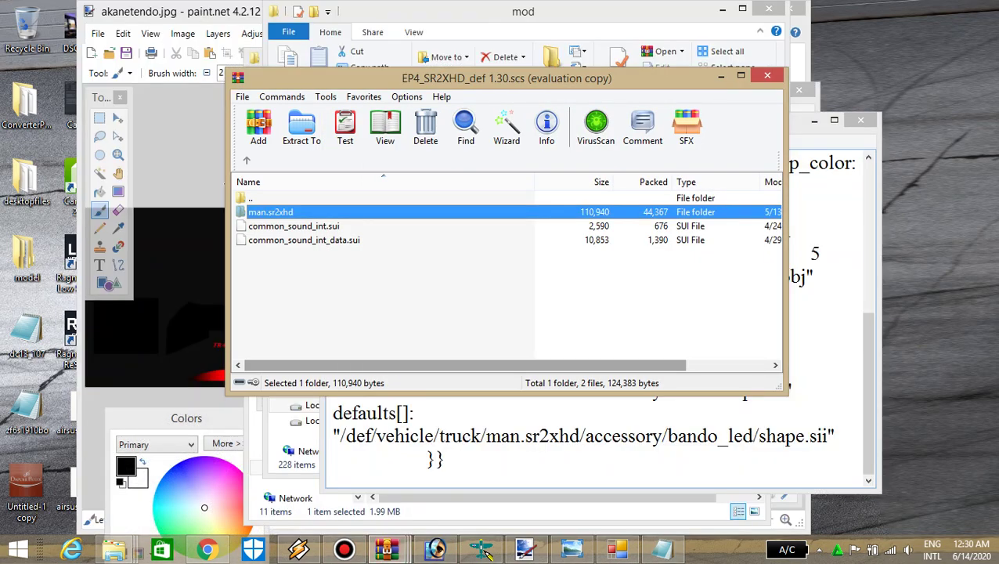
click(416, 412)
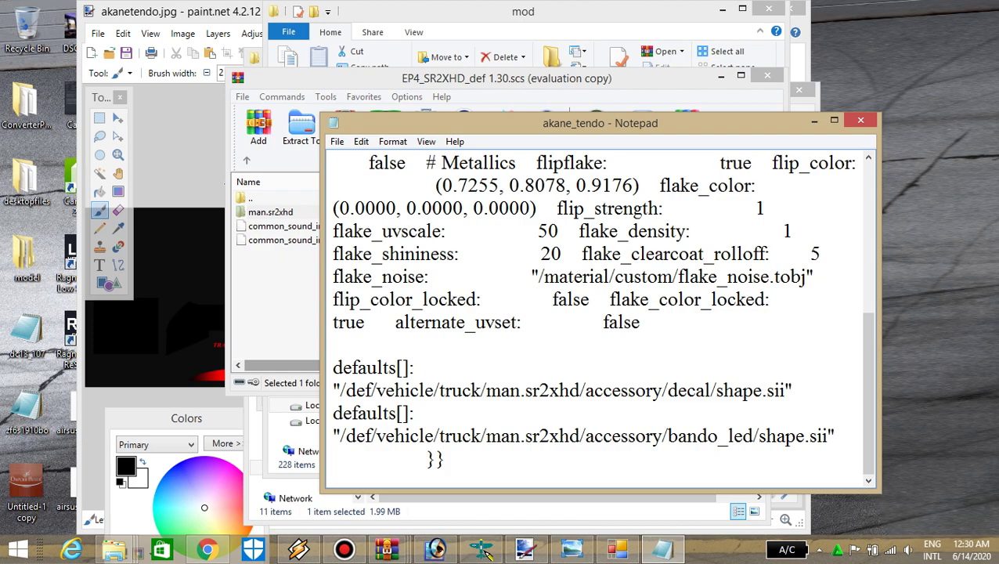
drag(332, 366, 792, 390)
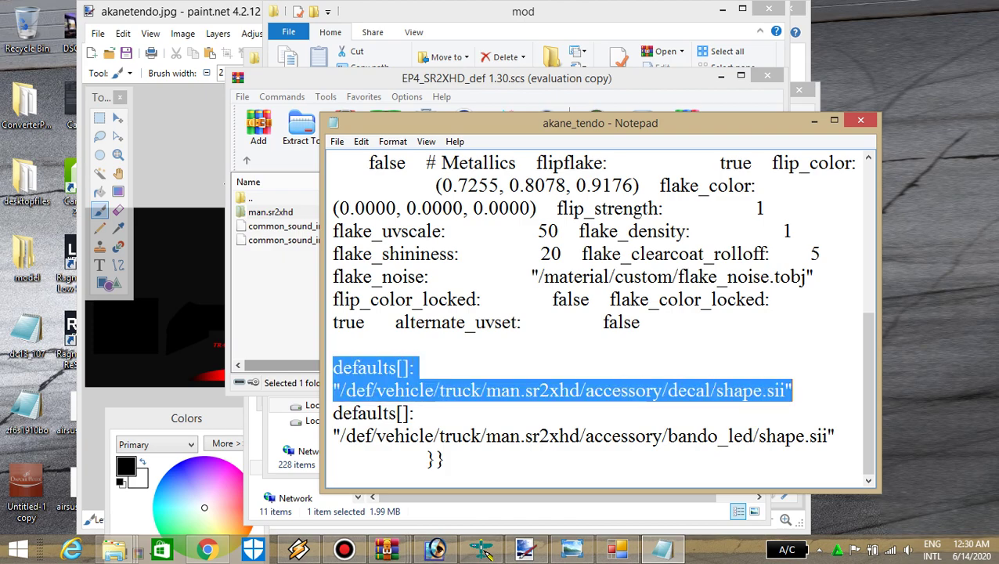
Open the man.sr2xhd folder in the archive and move the WinRAR window so the highlighted path stays readable
click(275, 305)
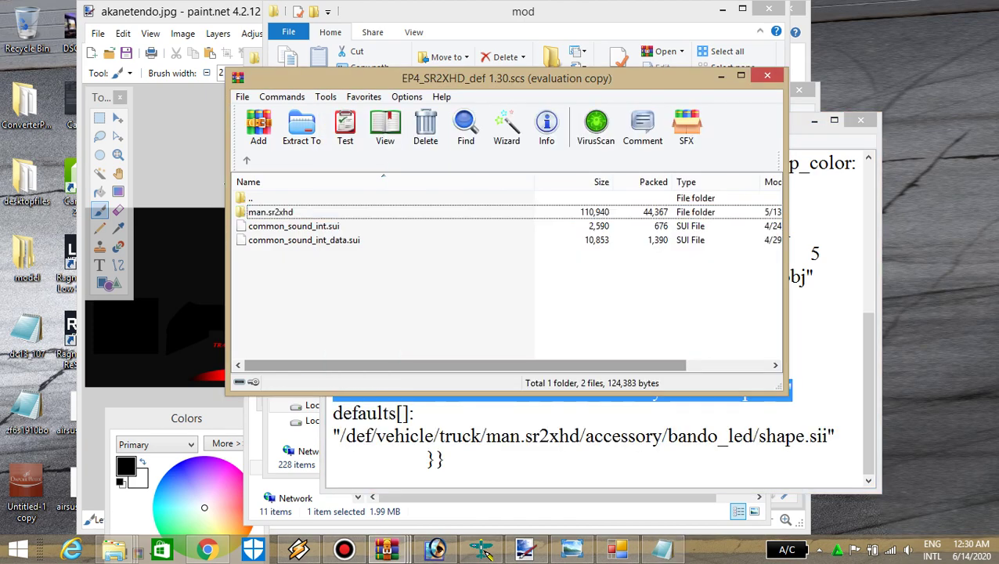
key(Return)
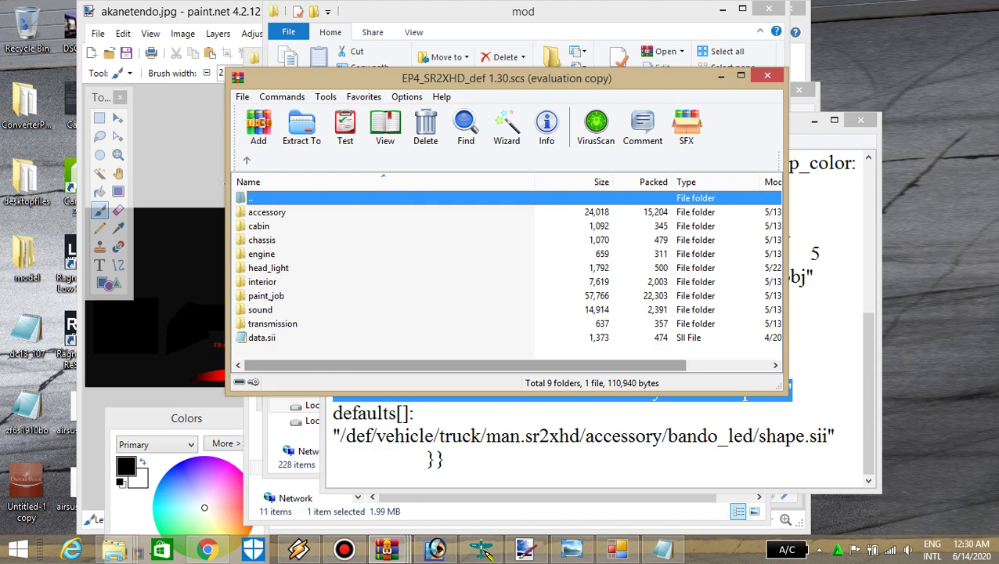
drag(507, 78, 395, 83)
Open shape.sii from the accessory/decal folder of man.sr2xhd in Notepad
key(Down)
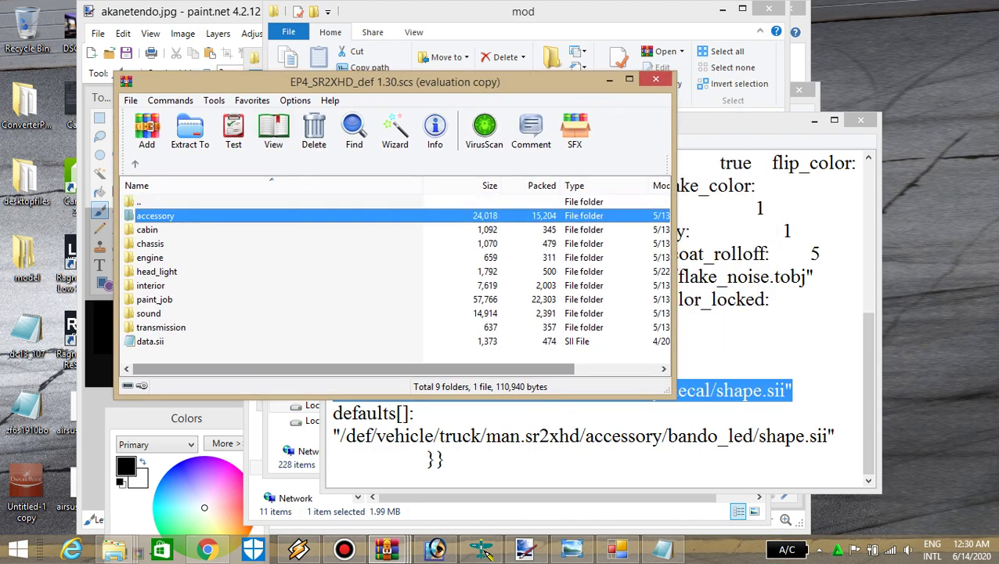
key(Return)
key(Down)
key(Down)
key(Down)
key(Down)
key(Return)
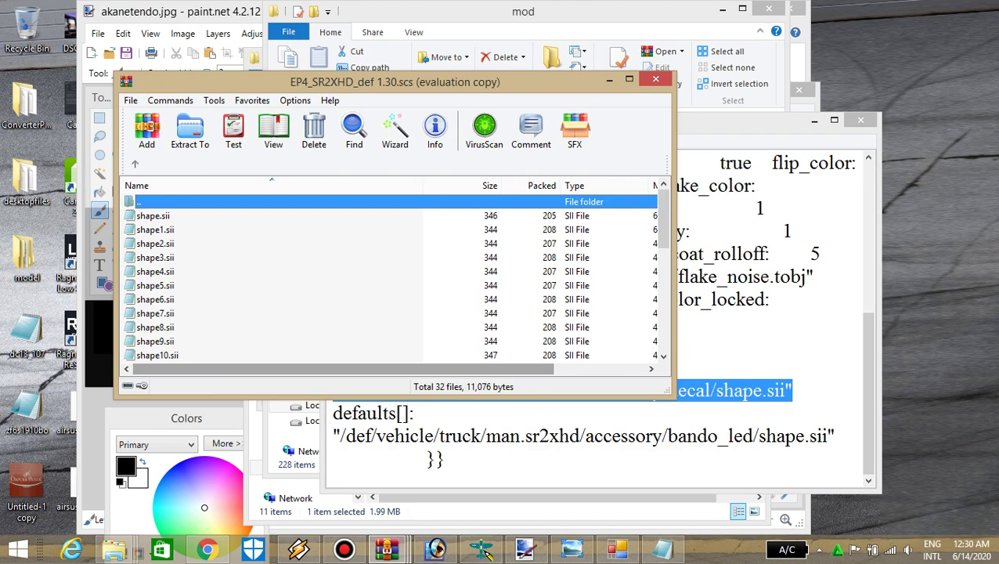
key(Down)
key(Return)
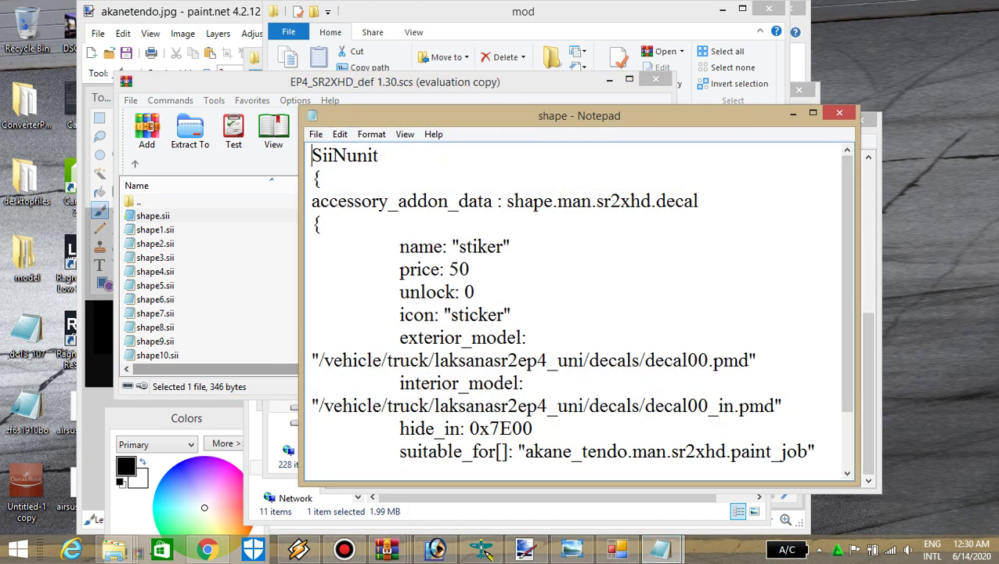
Place the decal shape.sii window beside akane_tendo.sii and highlight its suitable_for[] entry for akane_tendo.man.sr2xhd.paint_job
drag(579, 115, 420, 114)
click(783, 123)
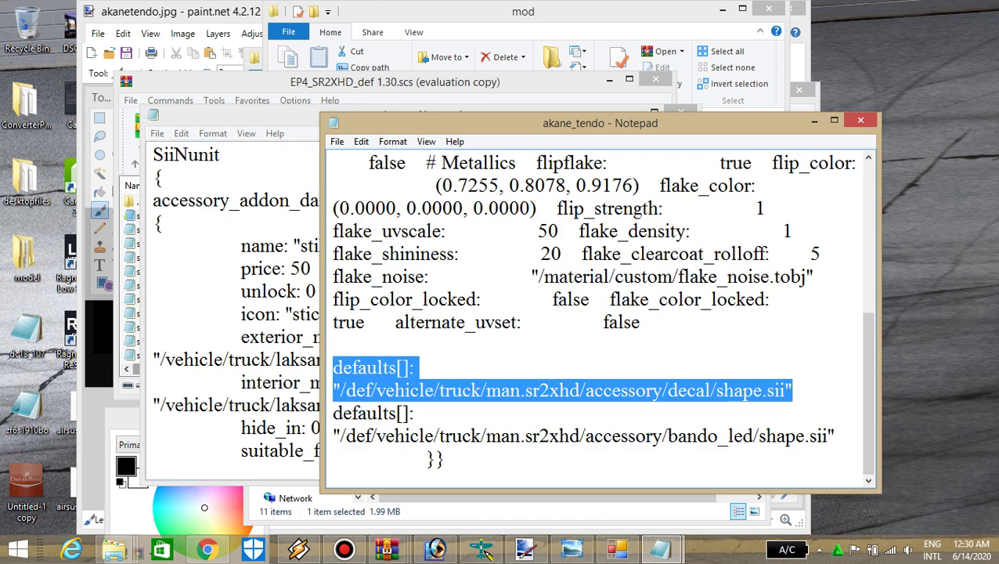
click(267, 428)
drag(241, 450, 656, 450)
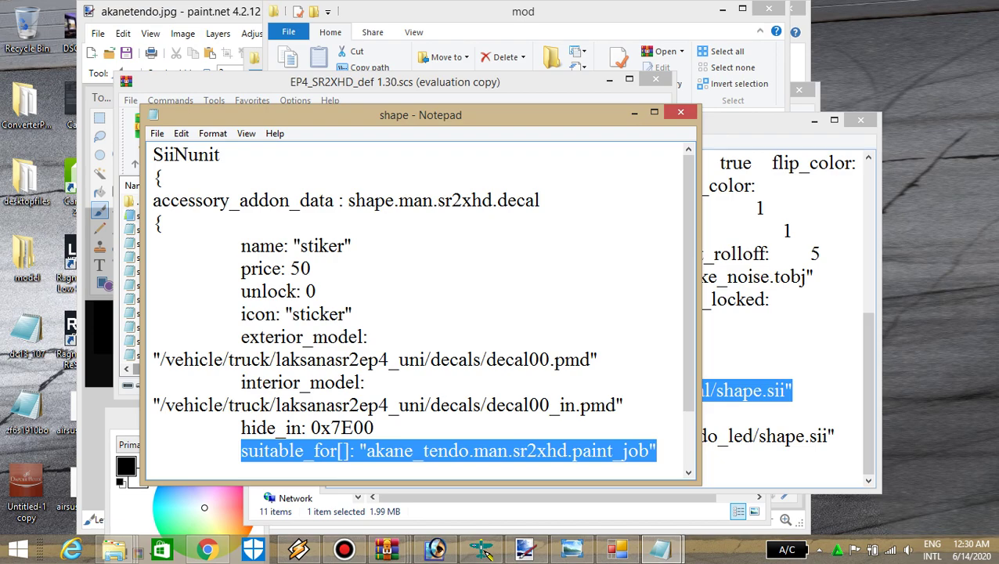
Glance back at the defaults[] entries in akane_tendo.sii and close the decal shape.sii file
key(alt+Tab)
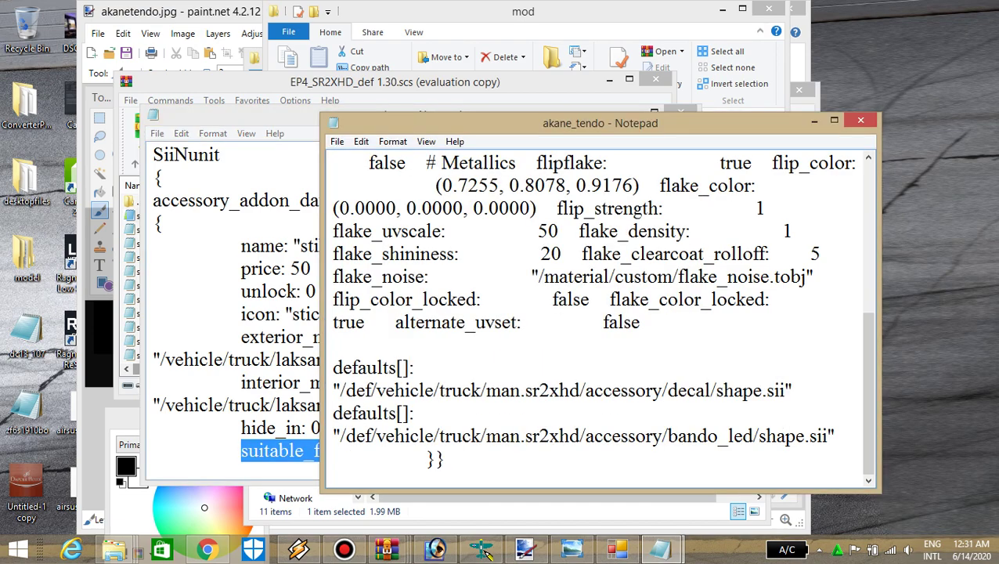
click(247, 450)
click(681, 111)
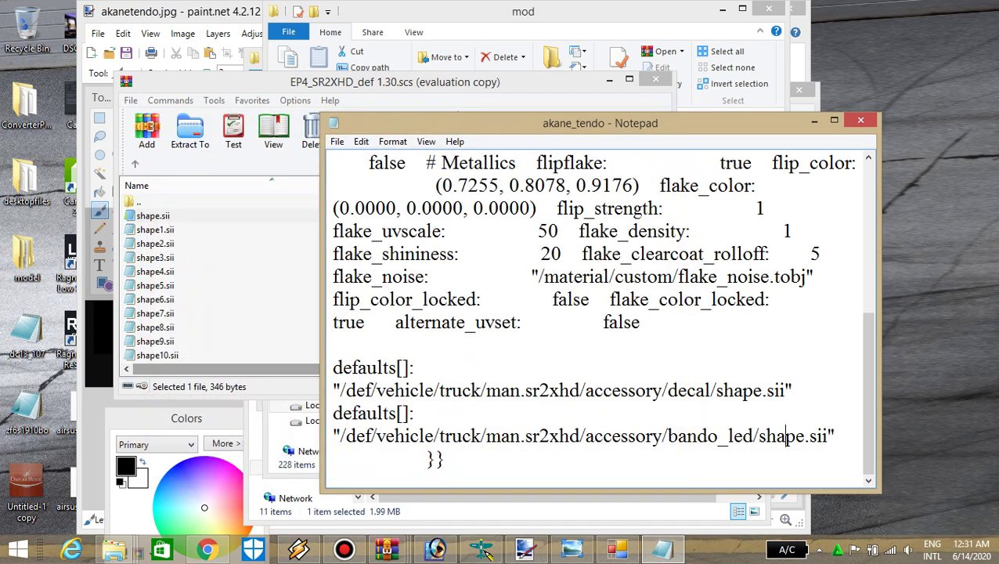
Open shape.sii from the accessory/bando_led folder of the EP4_SR2XHD_def archive, checking it against the second defaults[] path in akane_tendo.sii
click(423, 94)
click(135, 163)
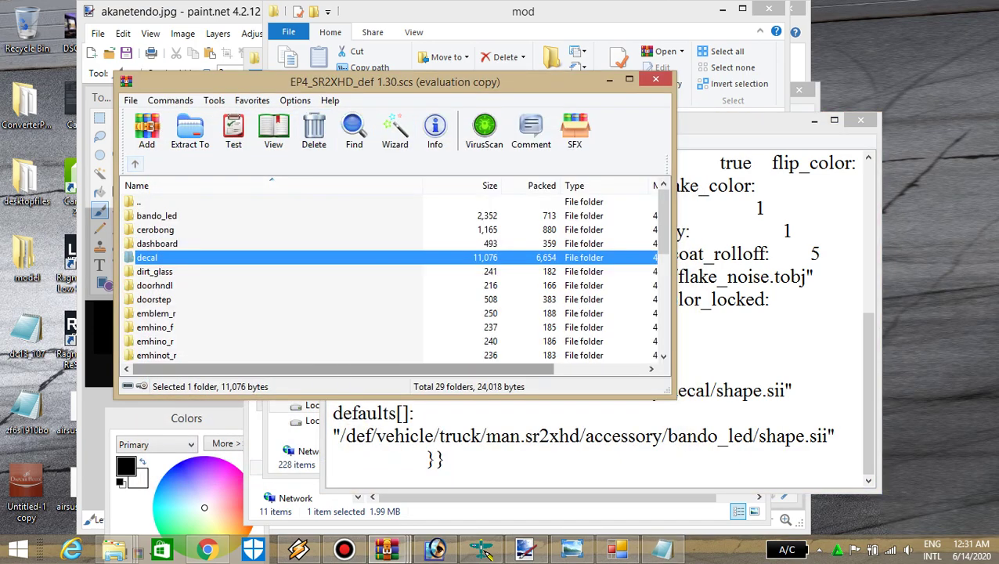
double_click(157, 215)
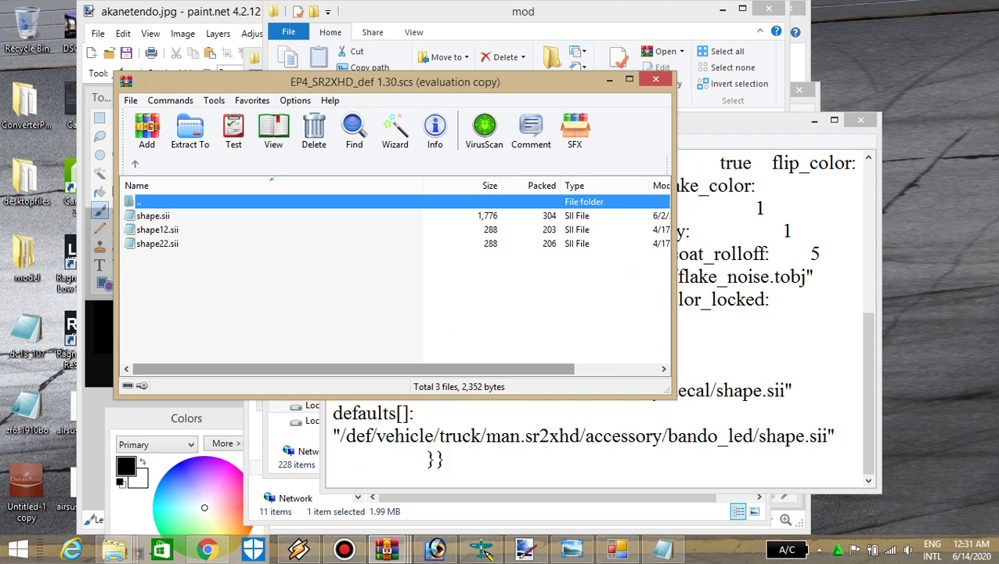
key(alt+Tab)
click(765, 435)
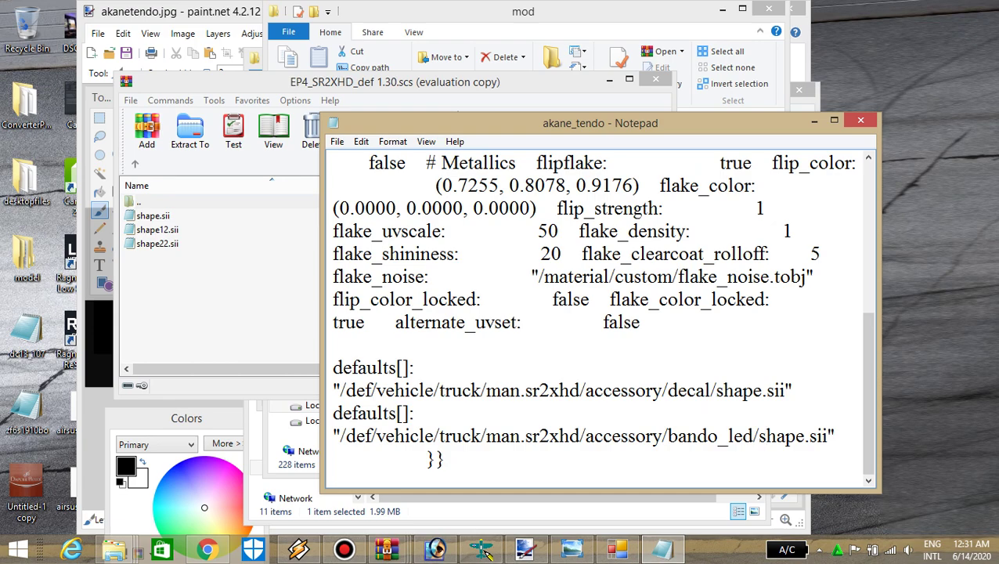
double_click(149, 215)
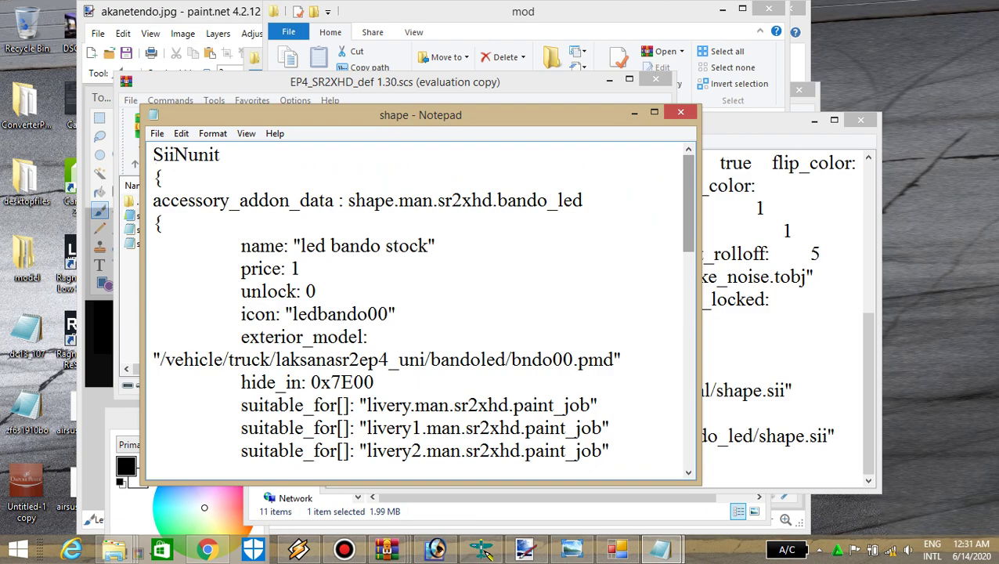
Compare the last suitable_for[] entry of the bando_led shape.sii with the paint job identifier in akane_tendo.sii, and close both files
scroll(422, 305, down, 9)
scroll(422, 306, down, 1)
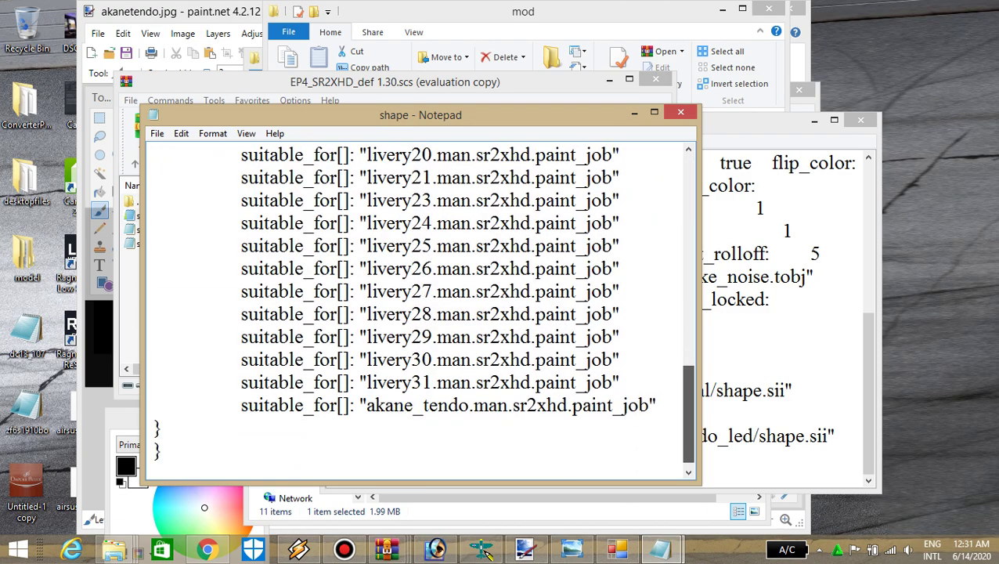
drag(867, 389, 866, 235)
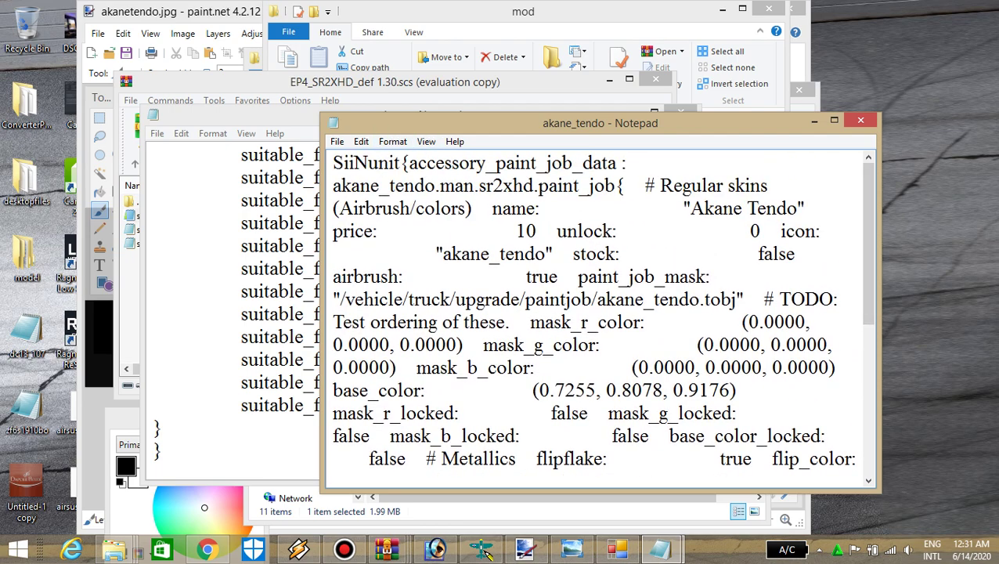
key(alt+Tab)
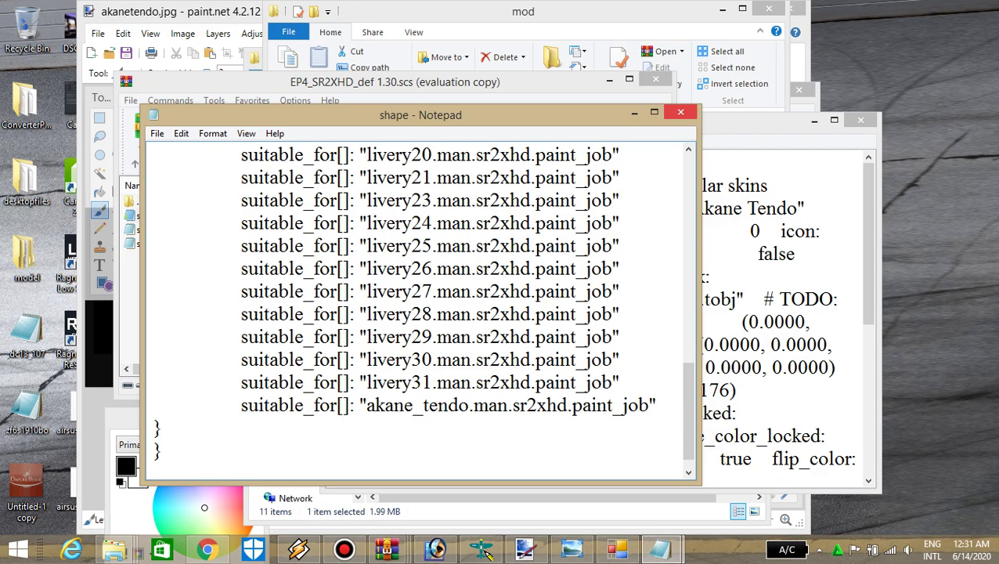
click(680, 112)
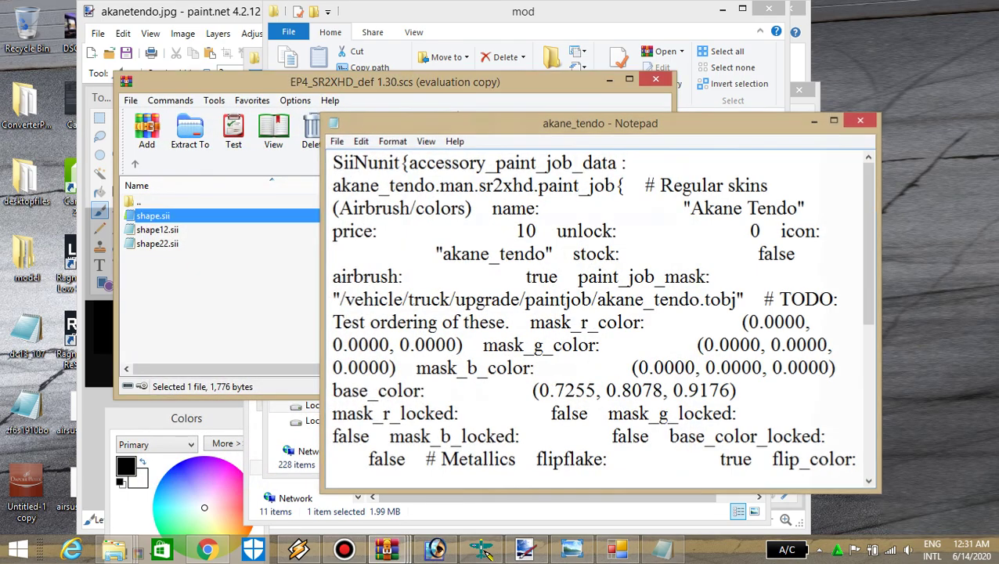
click(860, 120)
Bring up the PSD folder in File Explorer and select the akane_tendo texture file
mouse_move(115, 548)
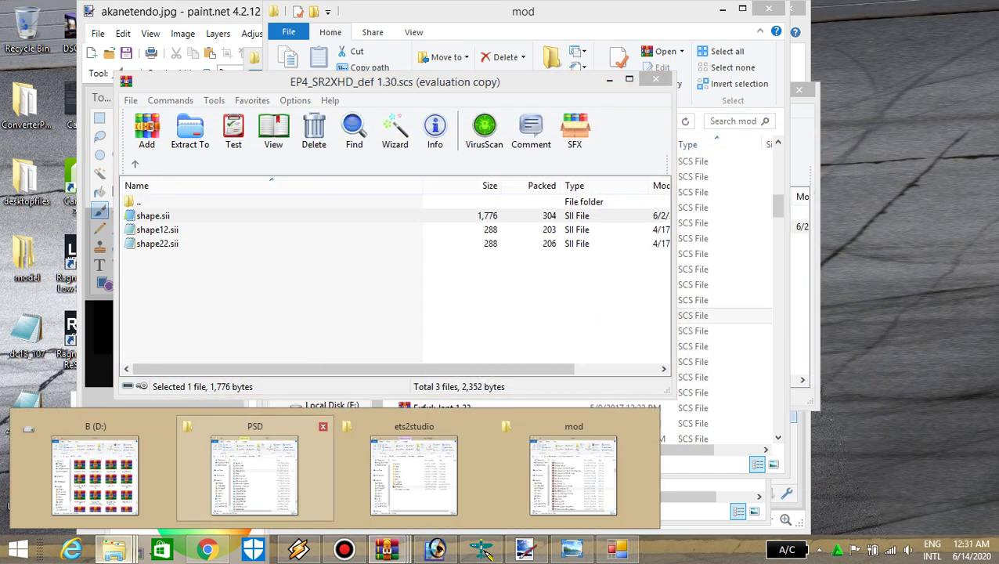
click(254, 474)
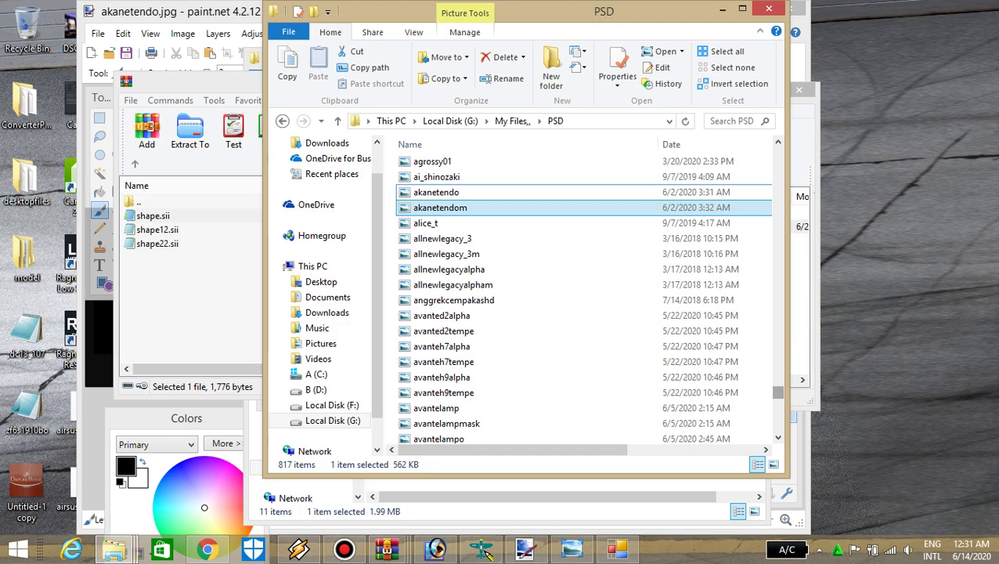
click(441, 377)
text(ak)
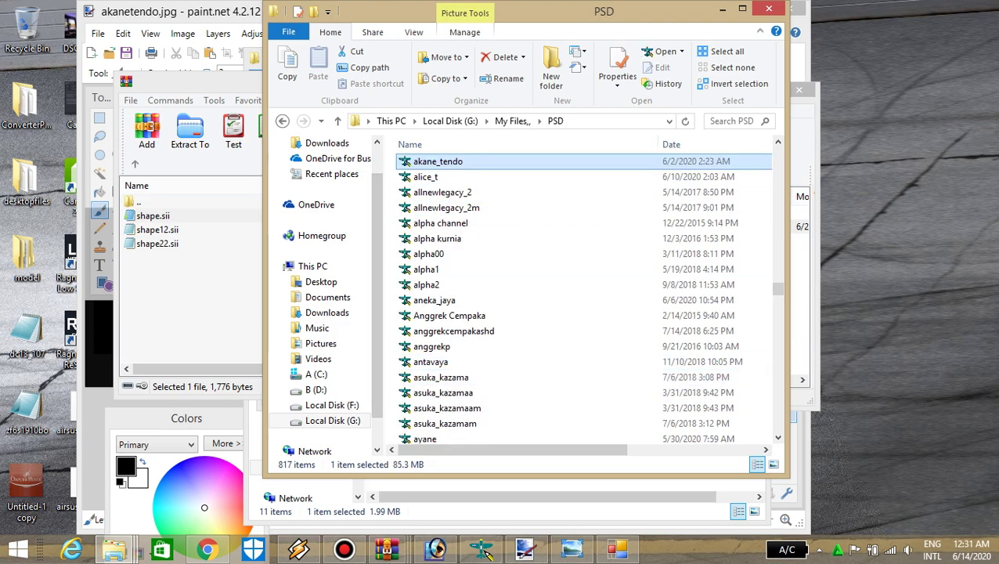
Switch to the Akane Tendo XHD Prime S-Series.scs archive in WinRAR and go up to its root folder
mouse_move(386, 548)
click(392, 468)
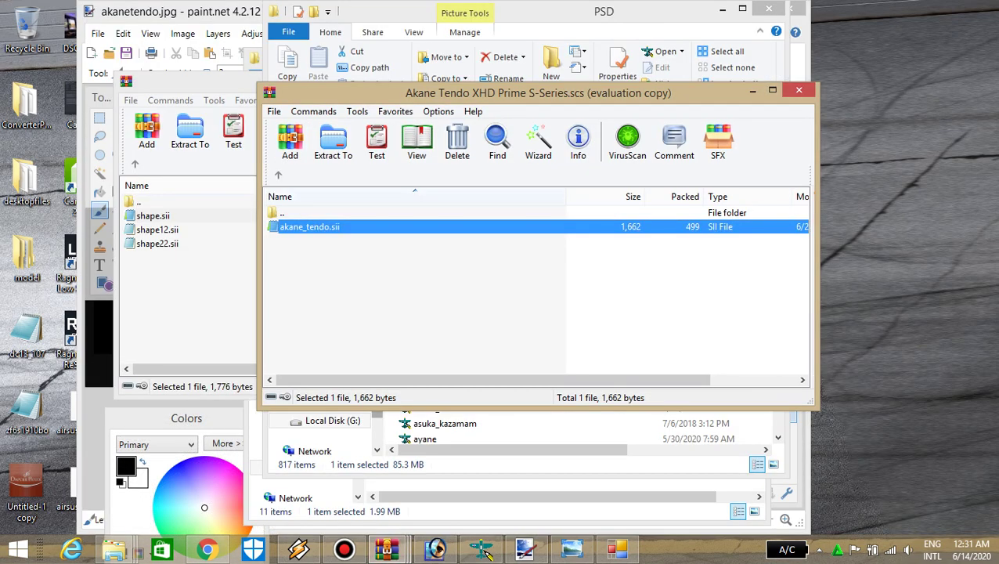
click(278, 174)
click(278, 175)
click(278, 174)
click(278, 174)
click(278, 175)
Open the vehicle/truck/upgrade/paintjob folder of the archive, which holds akane_tendo.dds and akane_tendo.tobj
click(290, 254)
click(289, 255)
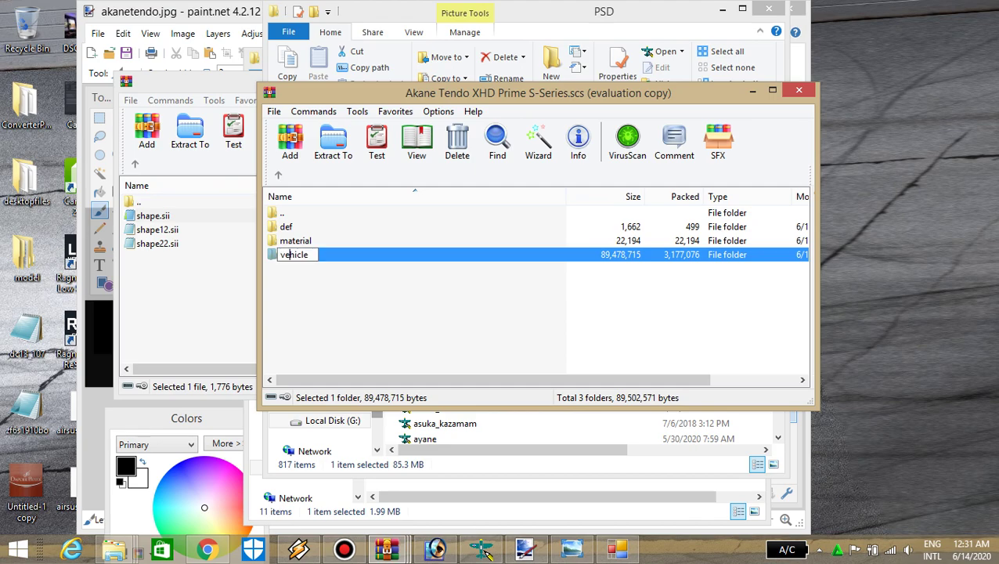
key(Return)
key(Return)
key(Down)
key(Return)
key(Down)
key(Return)
key(Down)
key(Return)
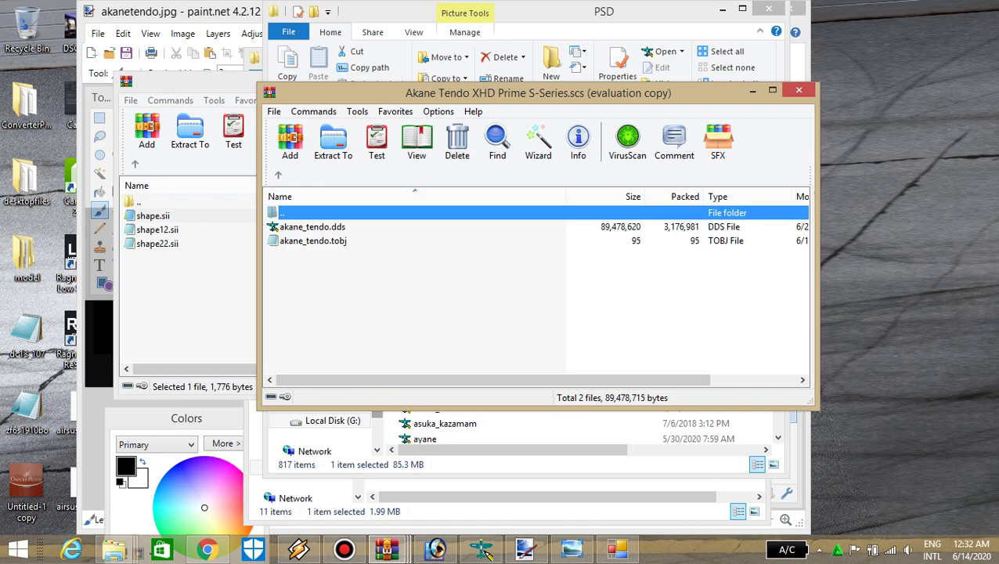
Examine the names, sizes, types and modification dates of akane_tendo.dds and akane_tendo.tobj in the archive
mouse_move(493, 380)
mouse_down()
mouse_move(579, 380)
mouse_move(494, 380)
mouse_up()
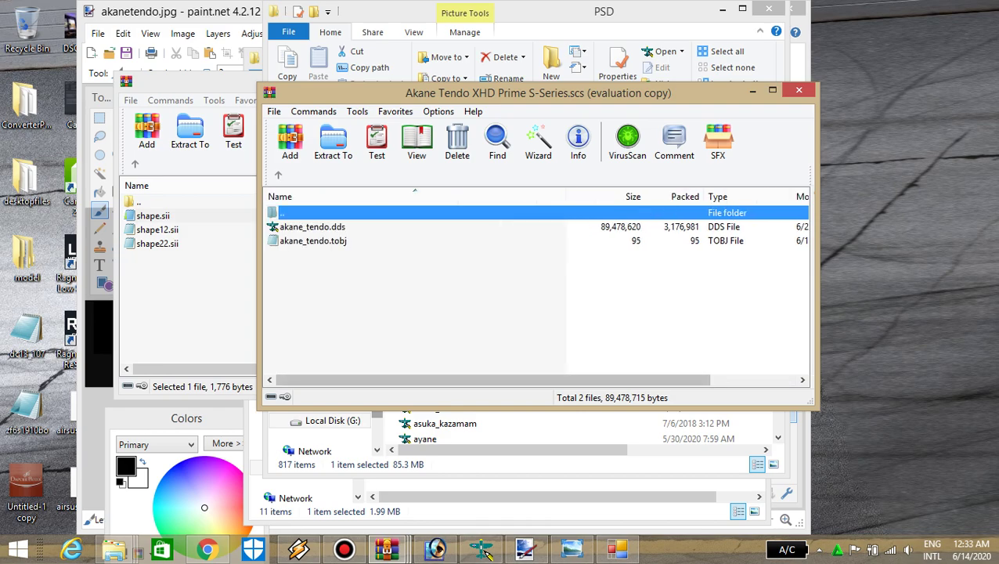
scroll(535, 285, right, 2)
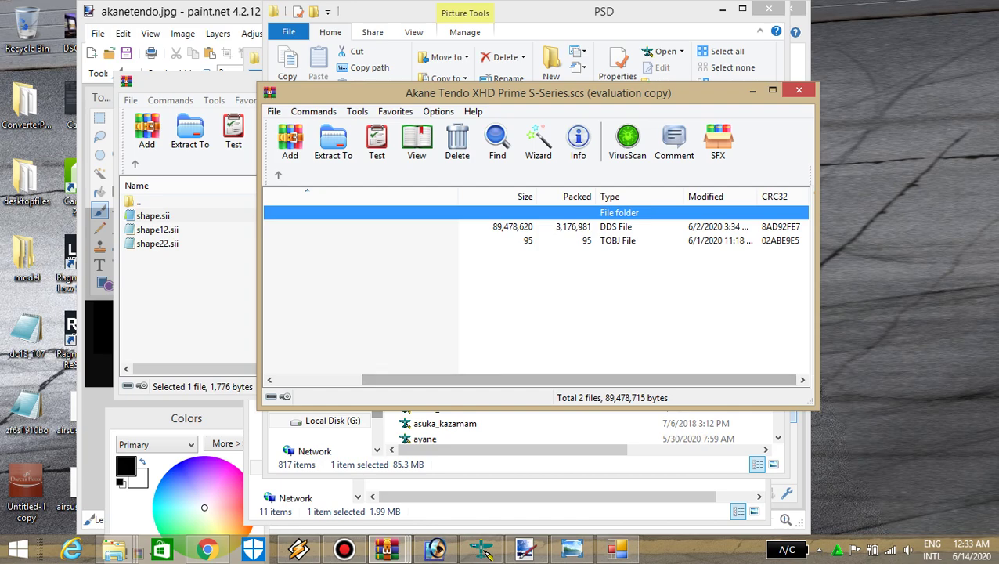
scroll(536, 285, left, 2)
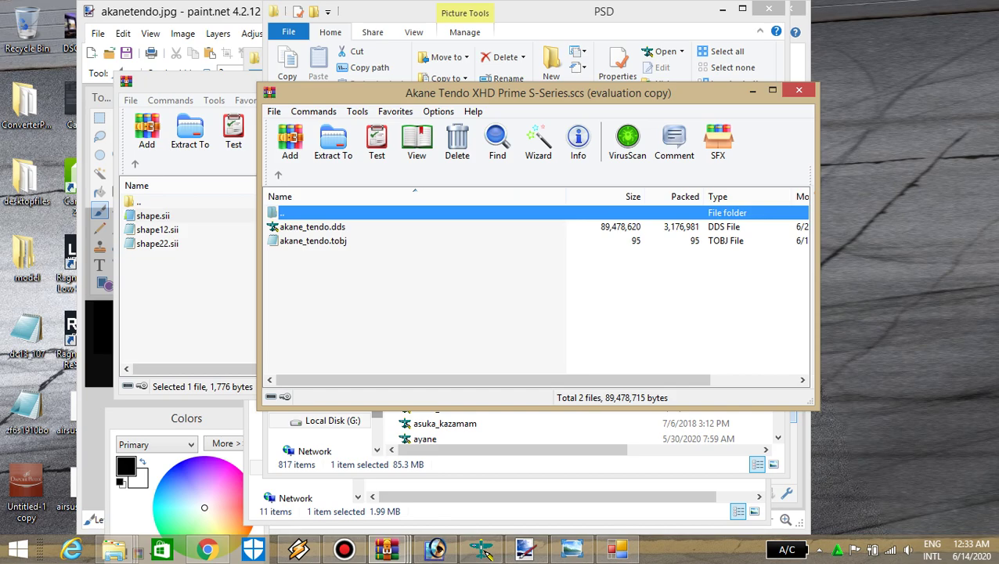
click(747, 380)
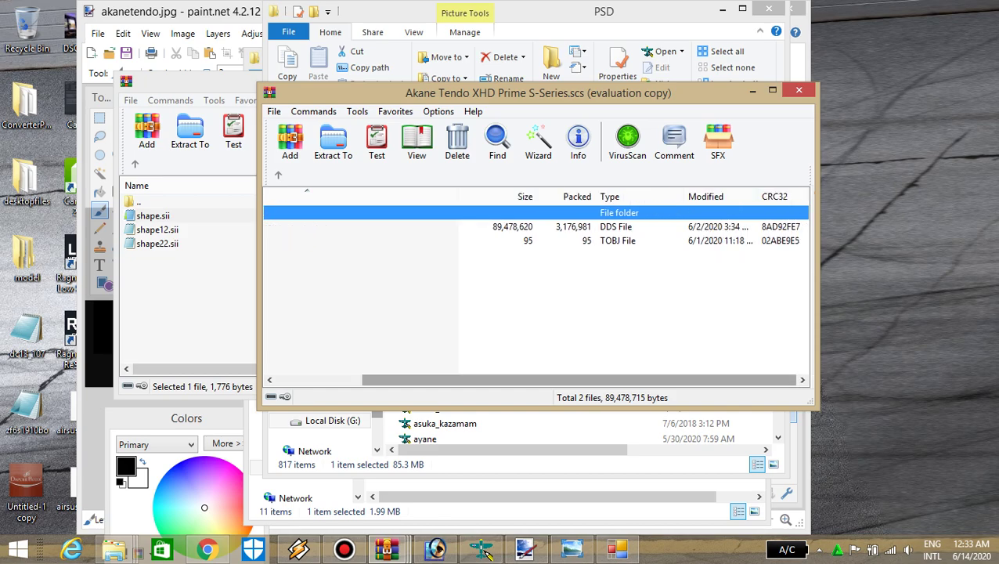
click(317, 379)
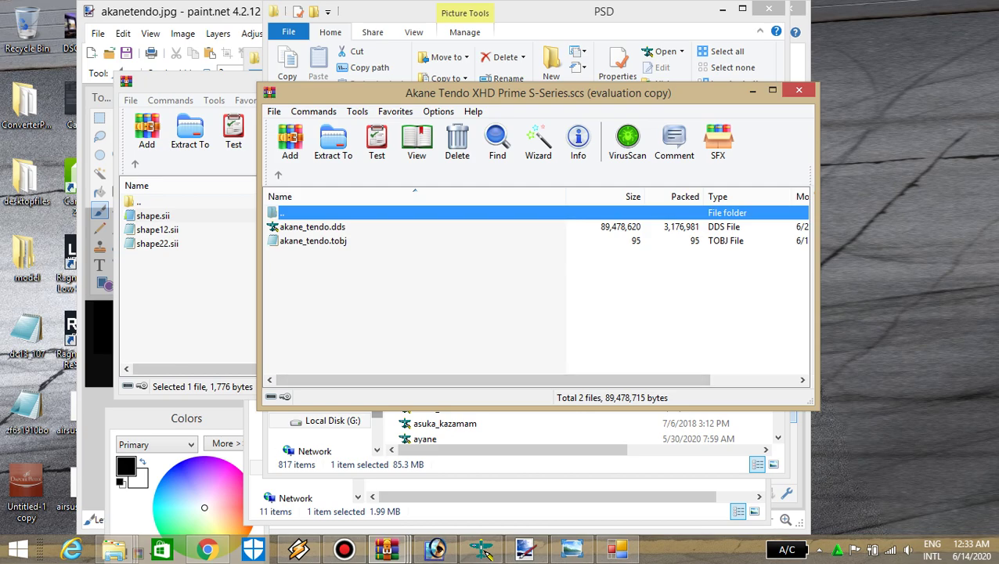
click(748, 380)
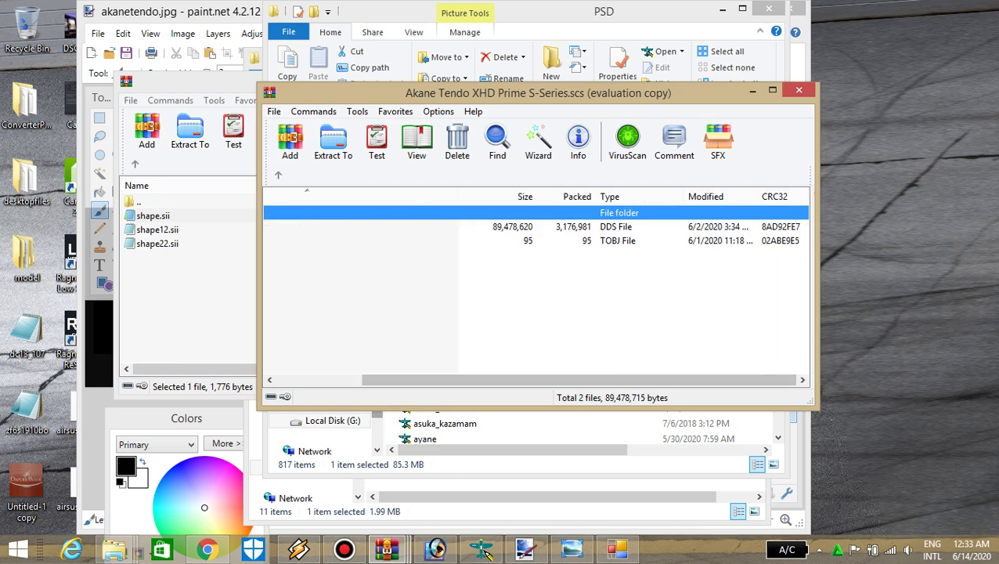